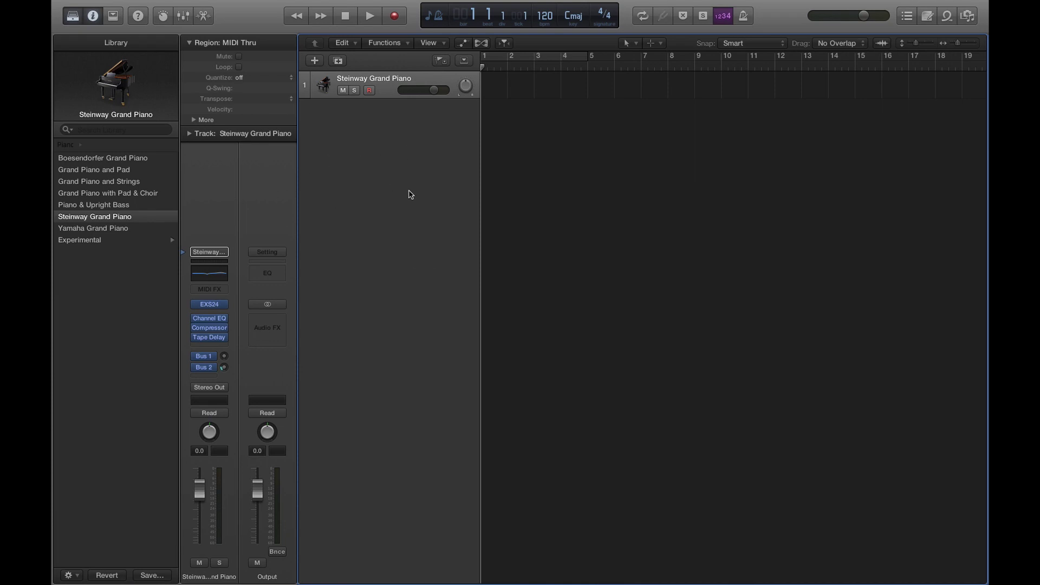
View the Logic Pro X version information and close its window.
{"action": "left_click_drag", "start_coordinate": [520, 150], "coordinate": [590, 175]}
{"action": "left_click", "coordinate": [85, 8]}
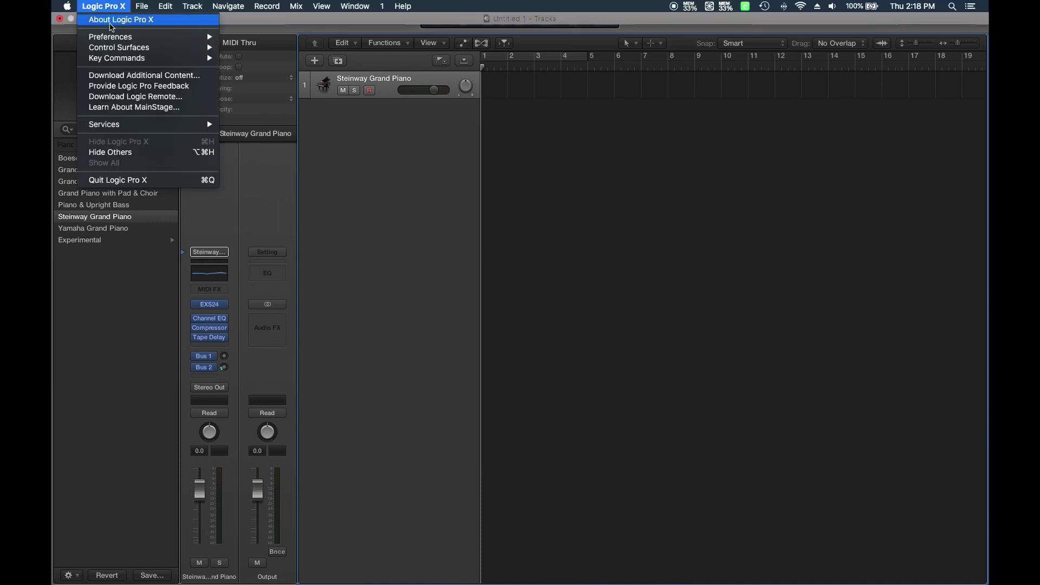
{"action": "left_click", "coordinate": [103, 19]}
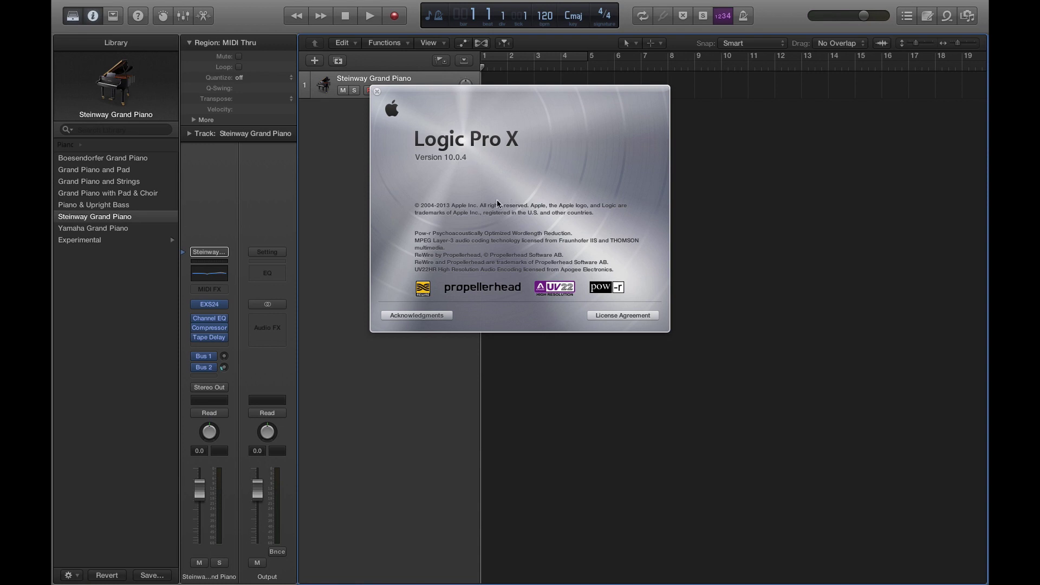
{"action": "left_click", "coordinate": [377, 92]}
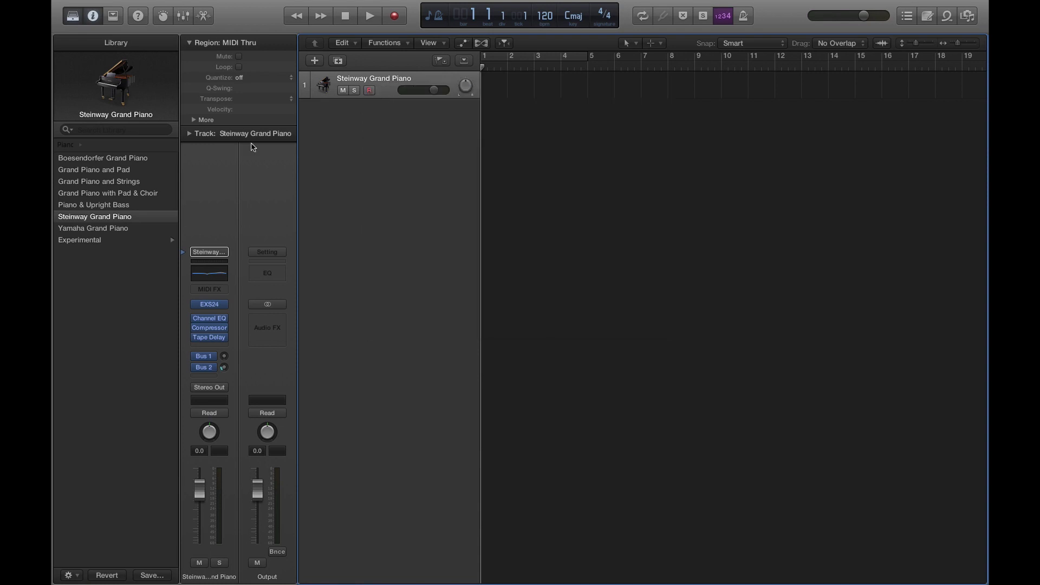
Look through the Legacy > Logic instrument categories in the Library and return to the top level of categories.
{"action": "left_click", "coordinate": [65, 145]}
{"action": "left_click", "coordinate": [103, 299]}
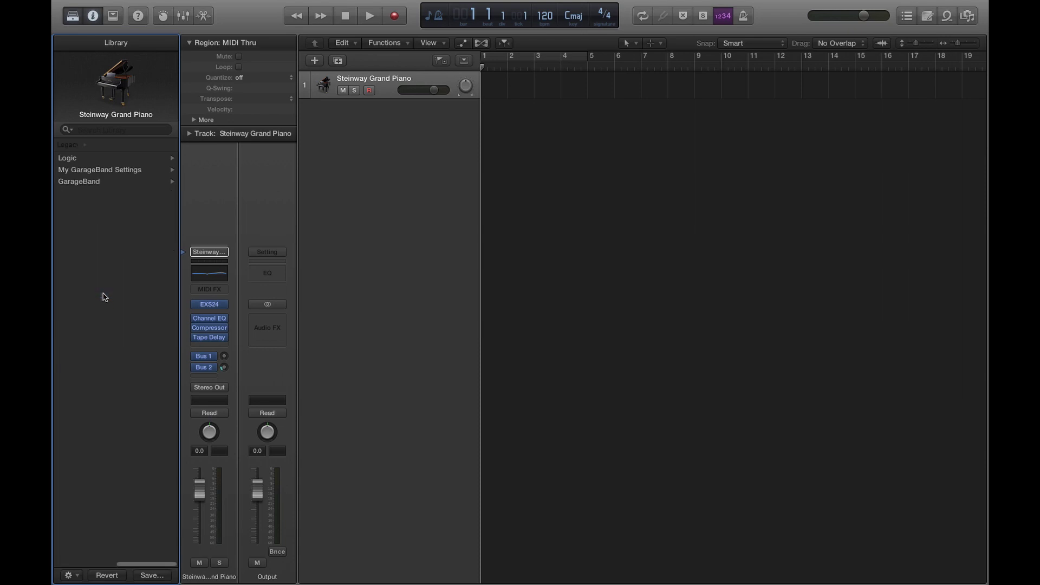
{"action": "left_click", "coordinate": [70, 157]}
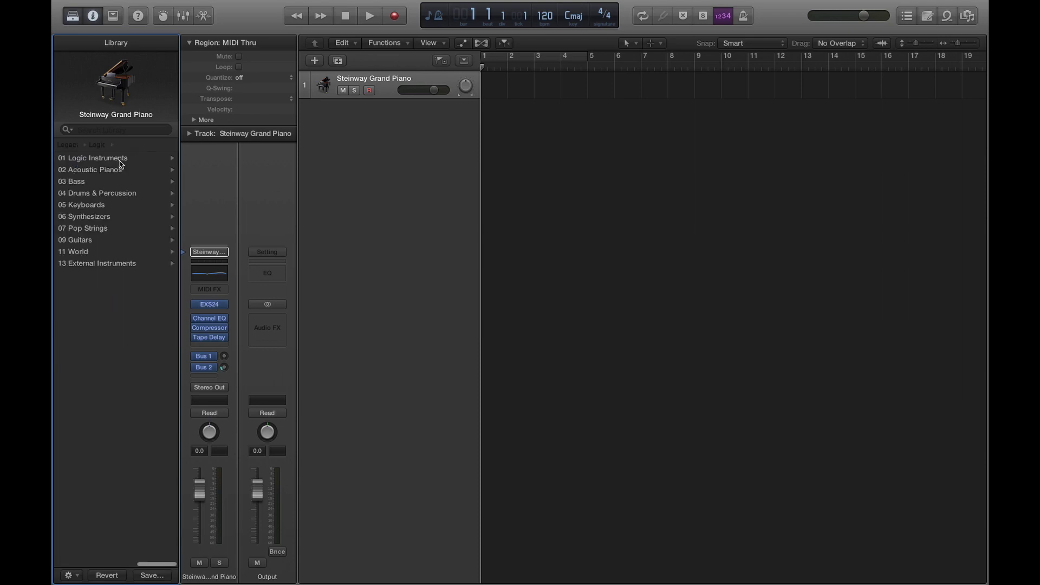
{"action": "left_click", "coordinate": [69, 145]}
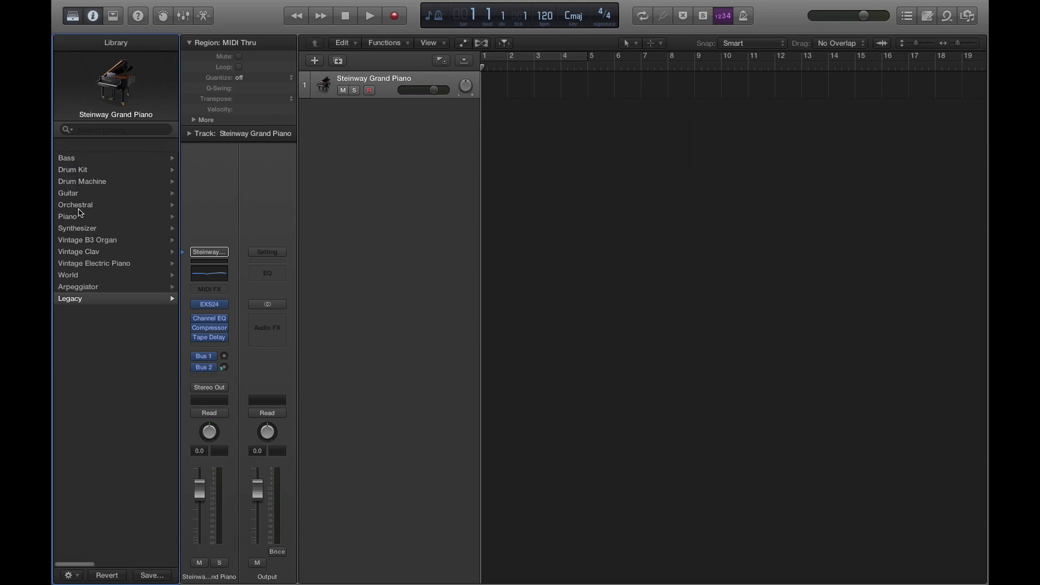
Open the list of additional downloadable content, expand the World package and have its Keyboards item selected for installation.
{"action": "mouse_move", "coordinate": [84, 1]}
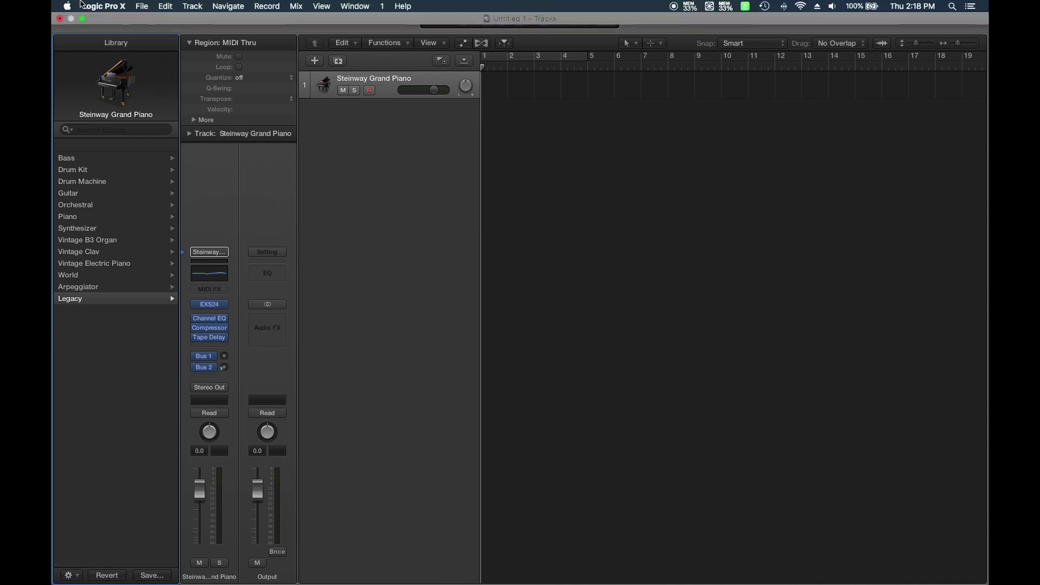
{"action": "left_click", "coordinate": [103, 6]}
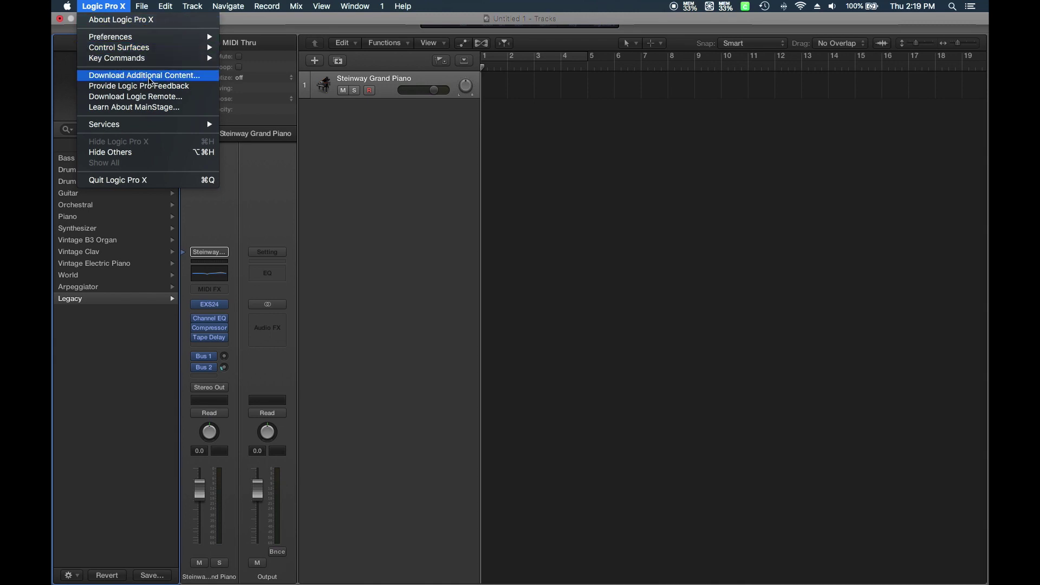
{"action": "left_click", "coordinate": [156, 83]}
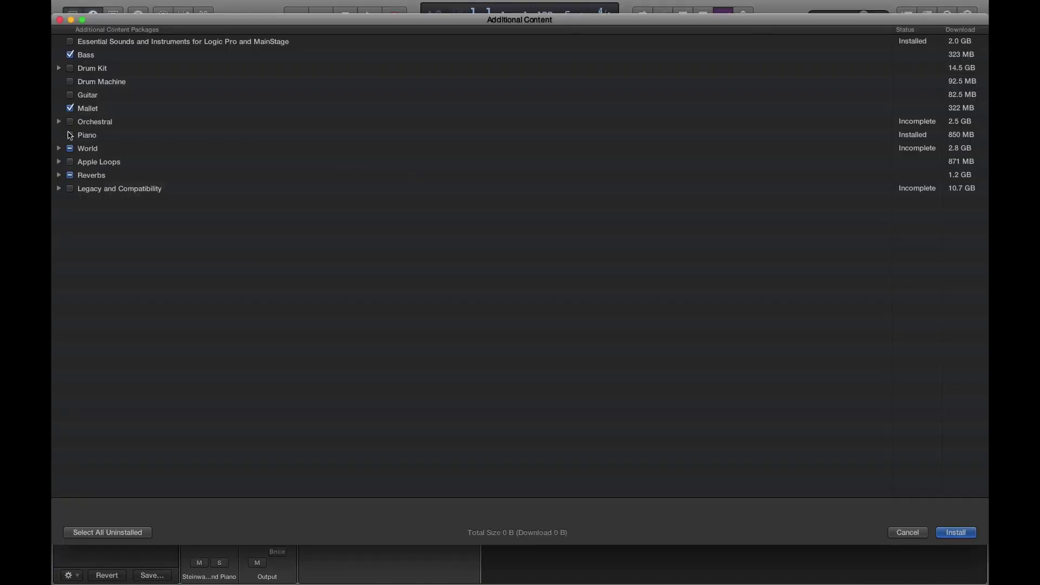
{"action": "left_click", "coordinate": [59, 148]}
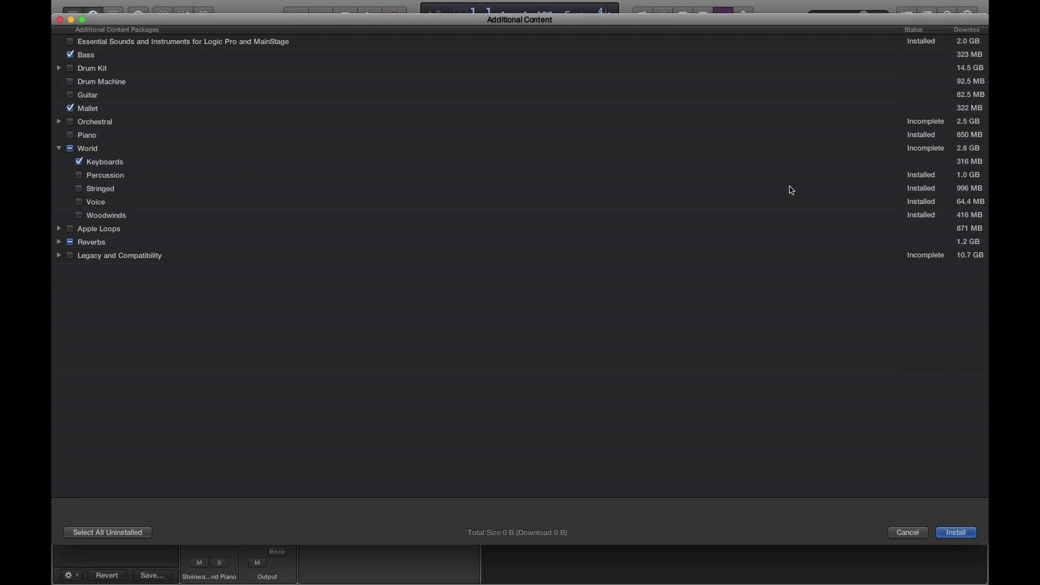
{"action": "left_click", "coordinate": [186, 164]}
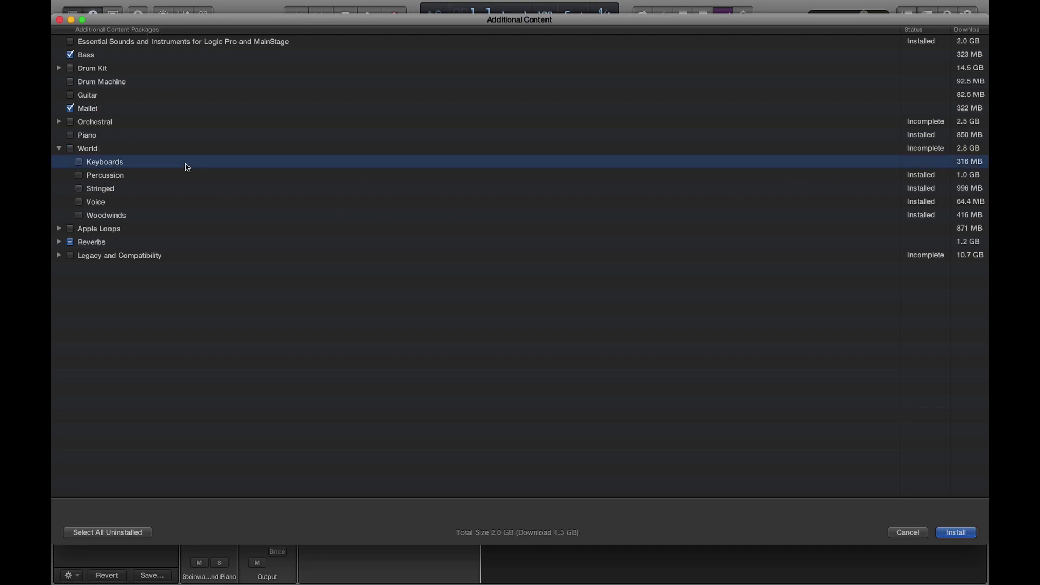
{"action": "left_click", "coordinate": [79, 162]}
Under Legacy and Compatibility, expand Jam Pack Rhythm Section and select its Instruments package for installation.
{"action": "left_click", "coordinate": [58, 255]}
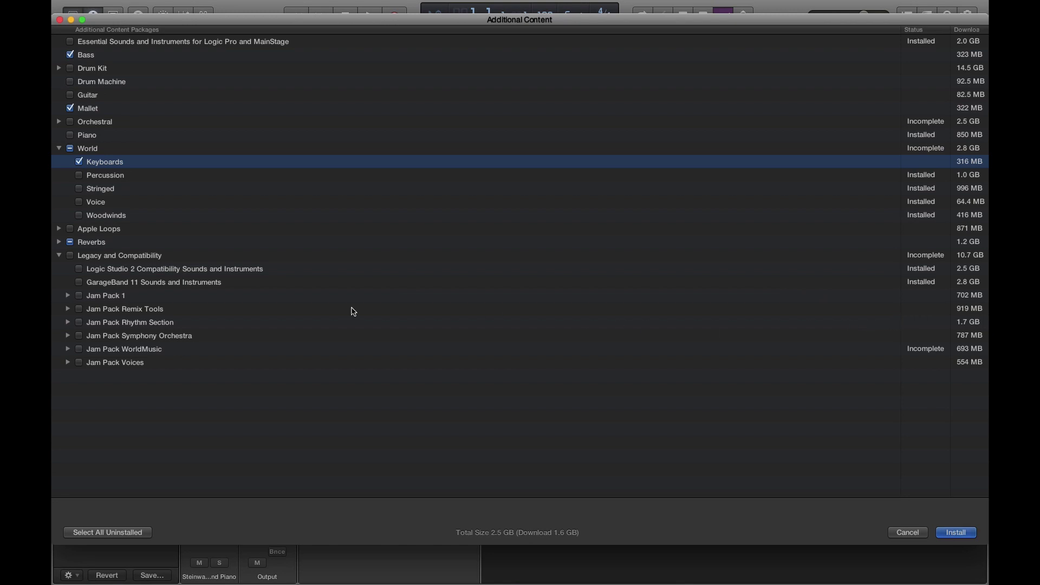
{"action": "left_click", "coordinate": [68, 323]}
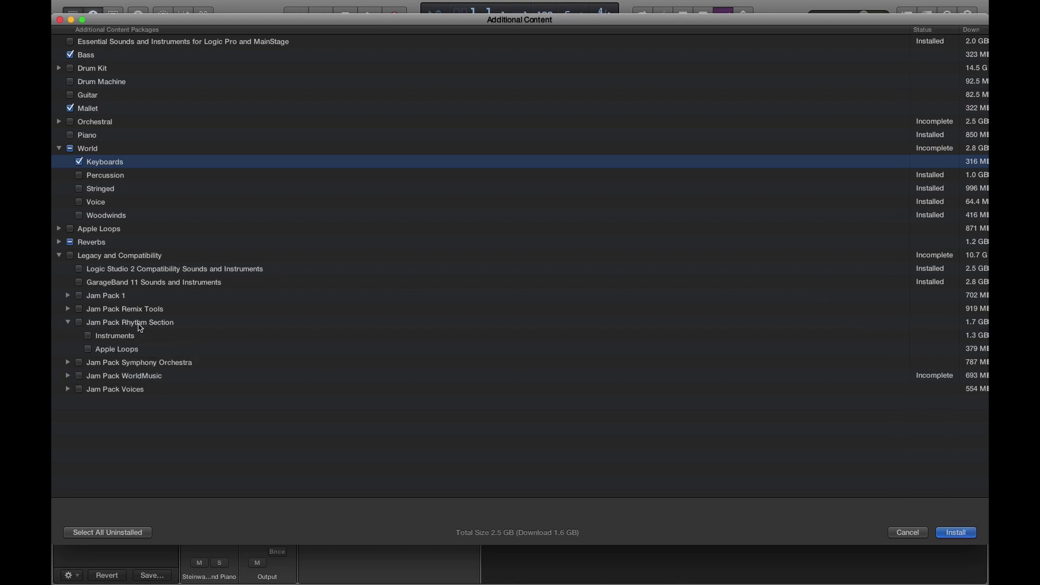
{"action": "left_click", "coordinate": [88, 335]}
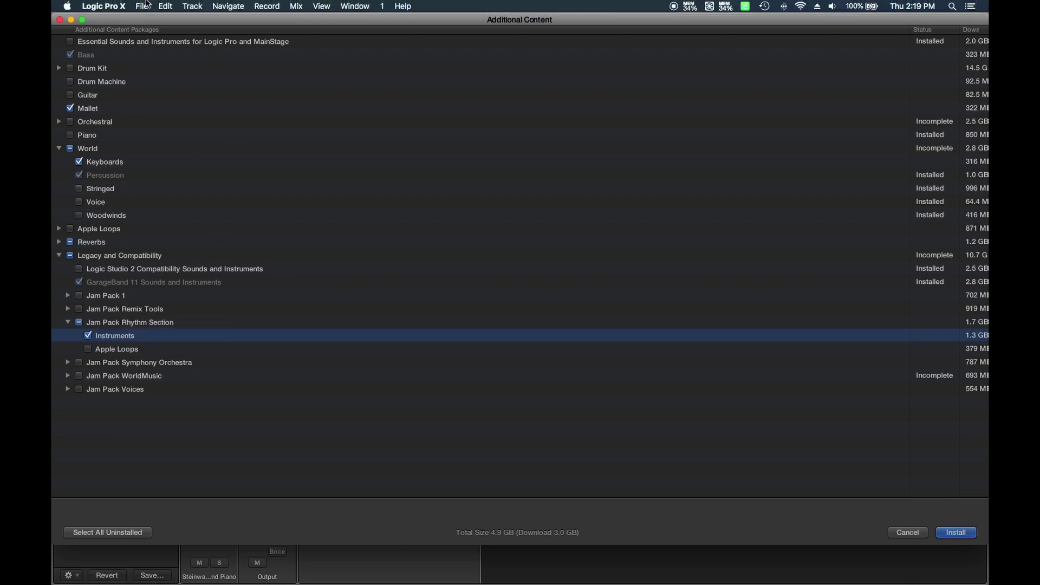
Minimize the Additional Content window, and take the project out of full screen to switch to the Finder window.
{"action": "left_click", "coordinate": [70, 18]}
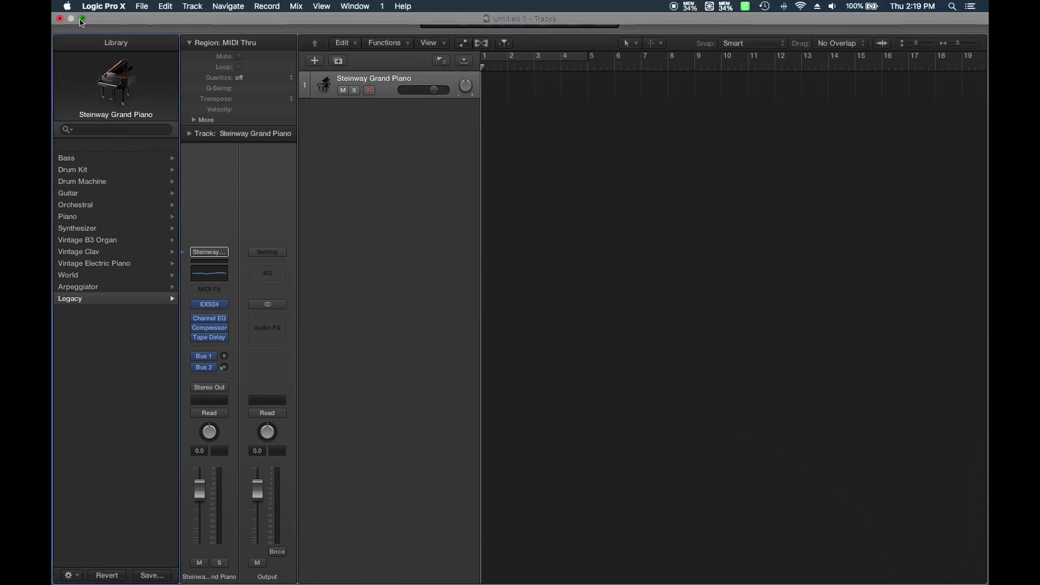
{"action": "left_click", "coordinate": [81, 18]}
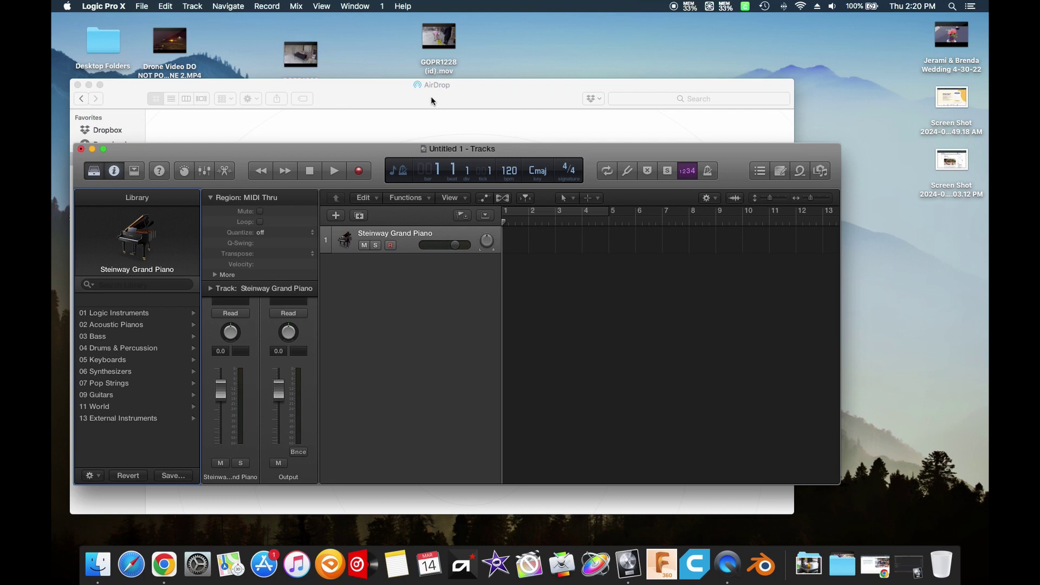
{"action": "left_click", "coordinate": [488, 102]}
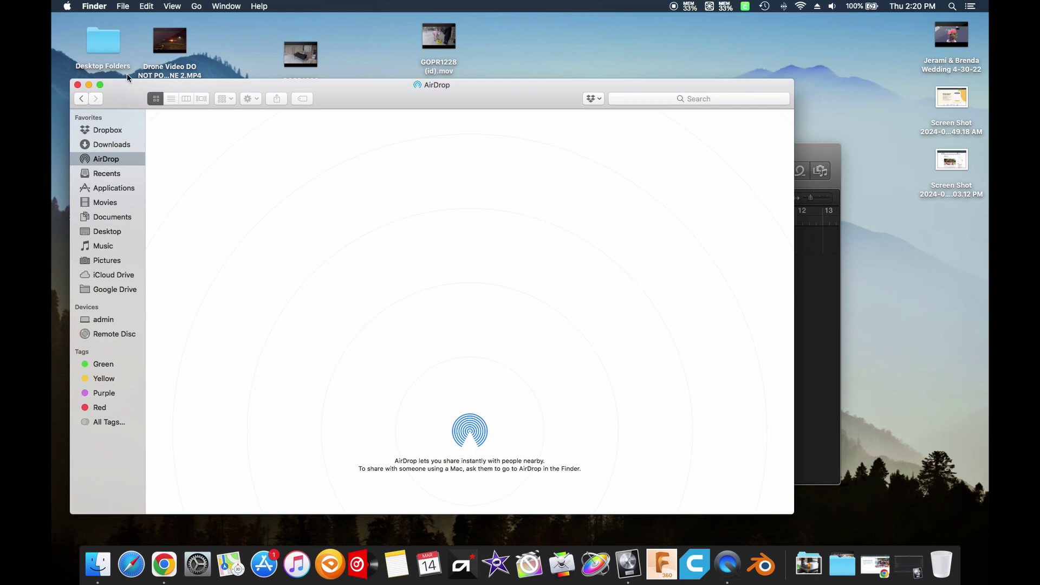
Show the computer's drives and open Macintosh HD.
{"action": "left_click", "coordinate": [195, 7]}
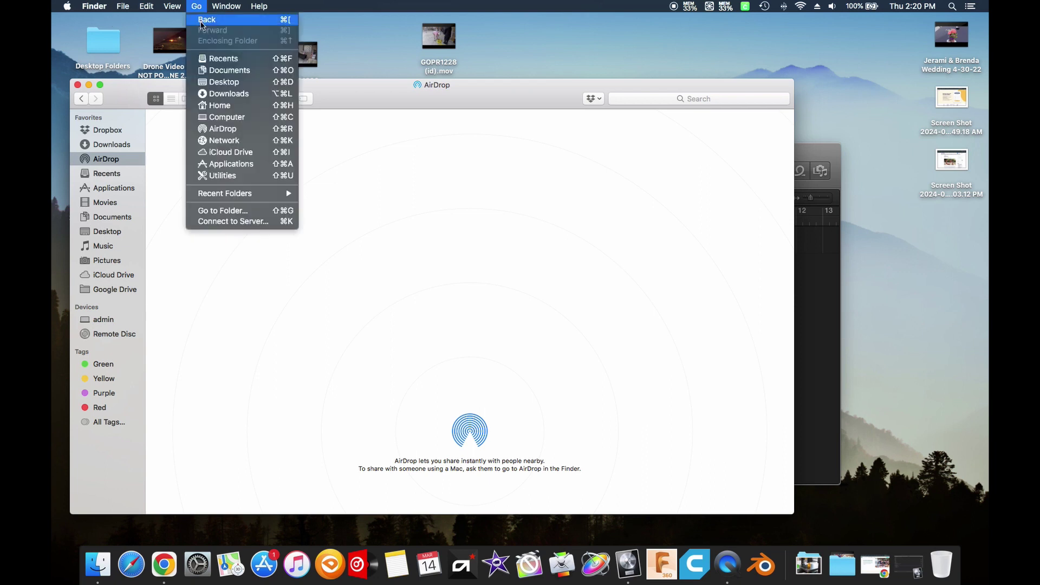
{"action": "left_click", "coordinate": [234, 117]}
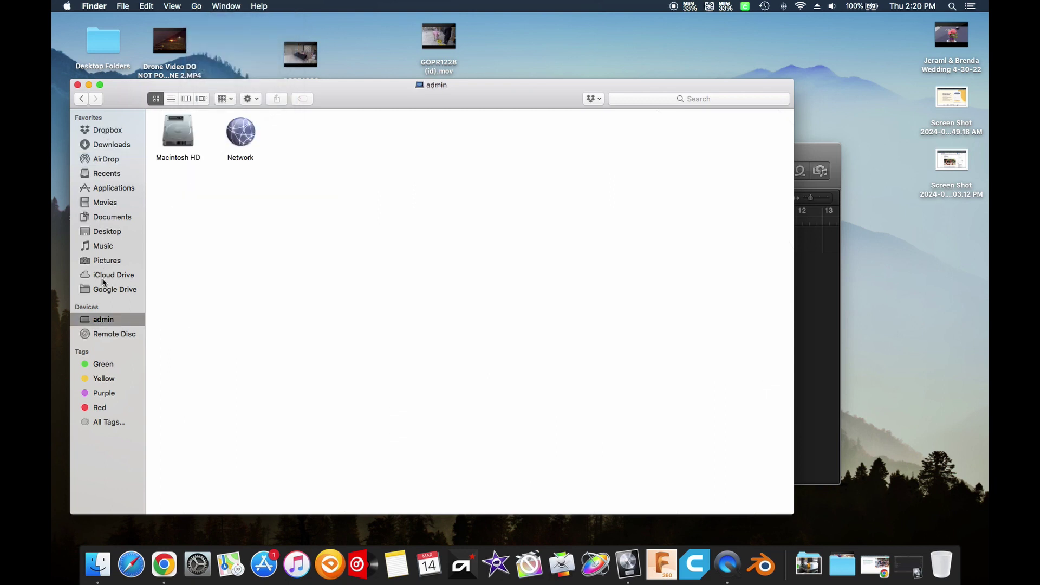
{"action": "double_click", "coordinate": [179, 133]}
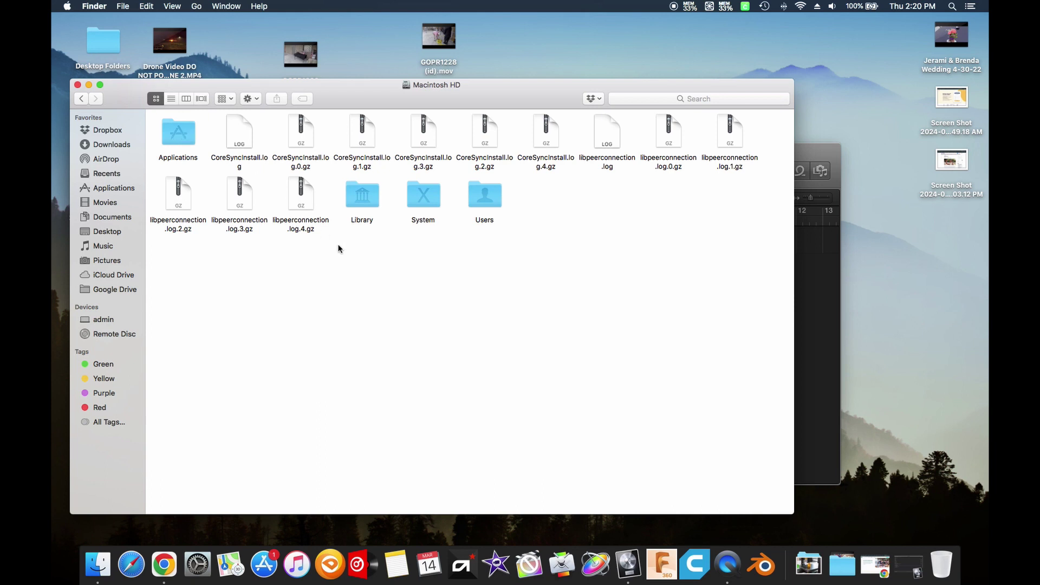
Go directly to the folder path private/var/folders.
{"action": "left_click", "coordinate": [196, 7]}
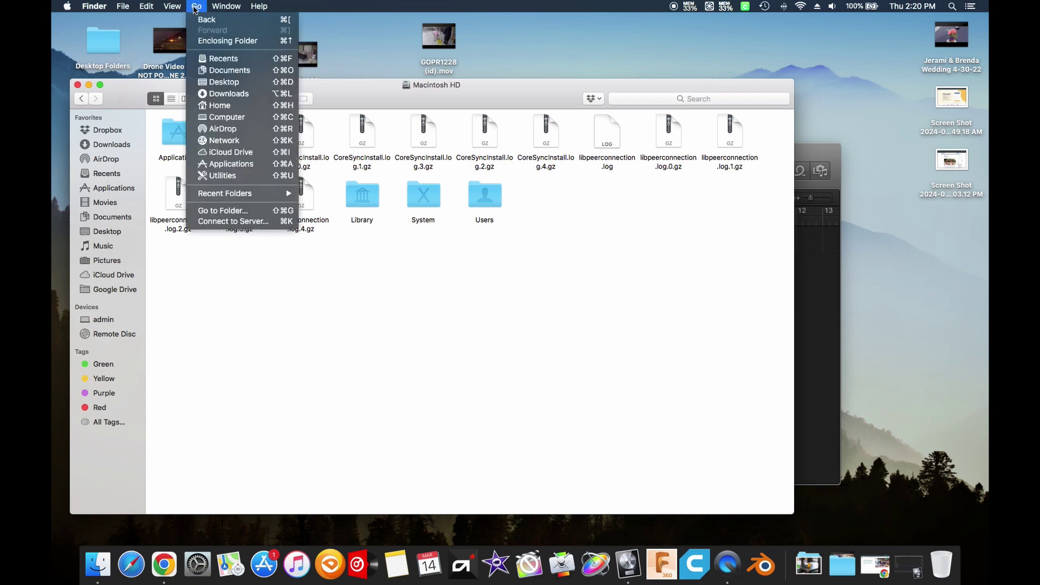
{"action": "left_click", "coordinate": [244, 212]}
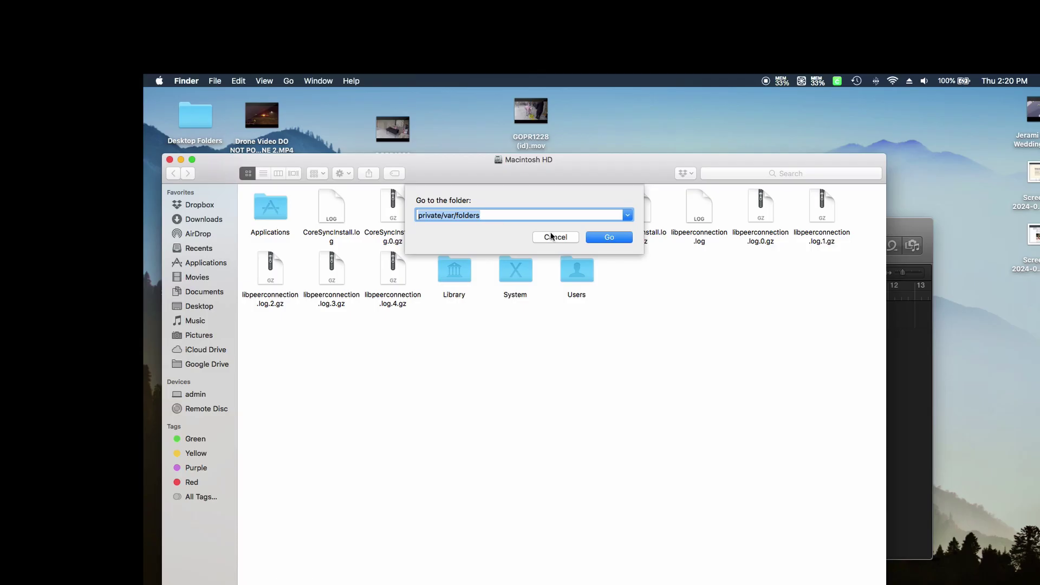
{"action": "left_click", "coordinate": [608, 238]}
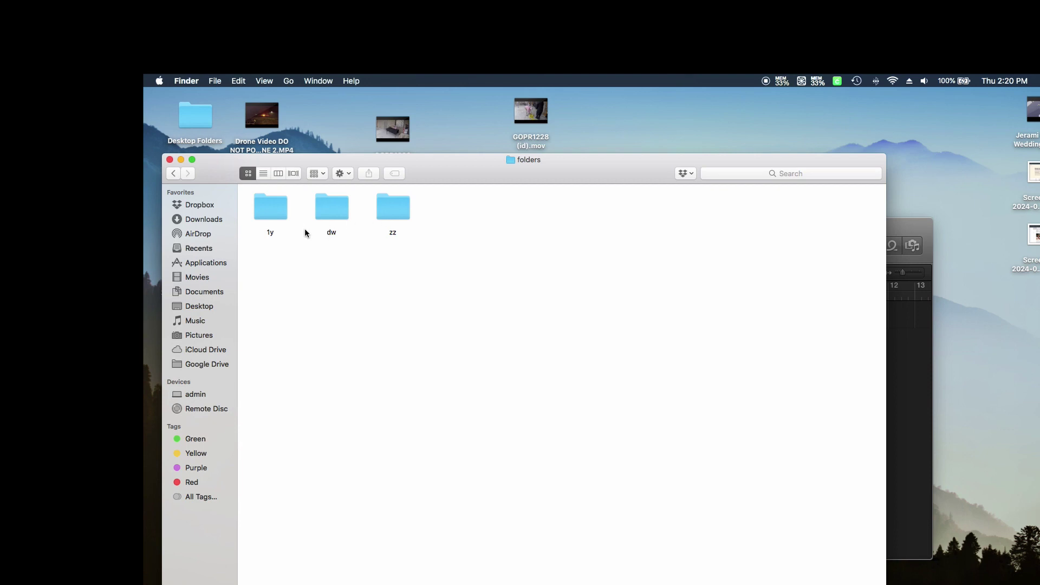
Open the 1y folder, its long-named subfolder, and the C folder inside it.
{"action": "double_click", "coordinate": [271, 206]}
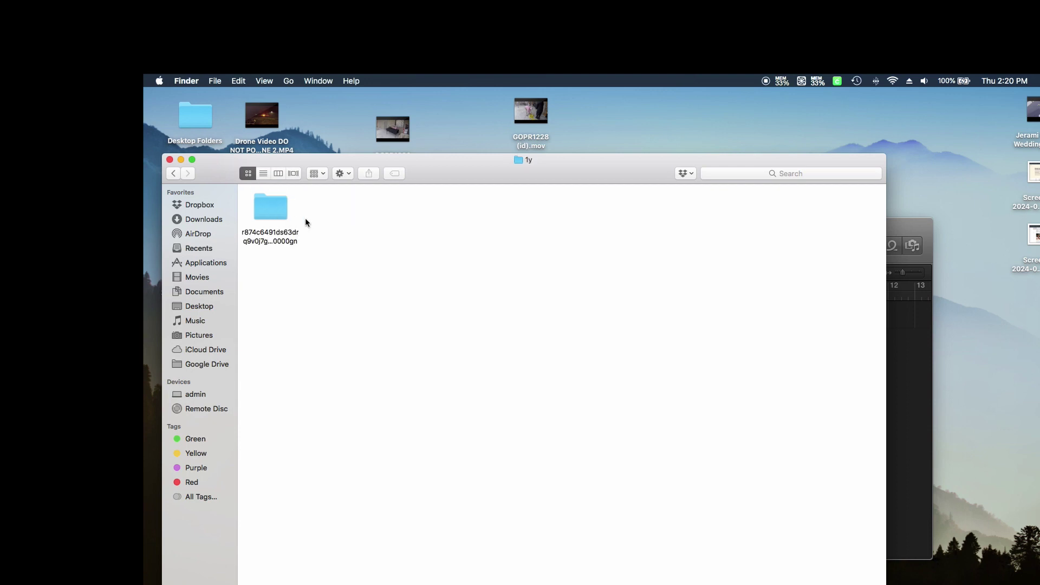
{"action": "double_click", "coordinate": [274, 210]}
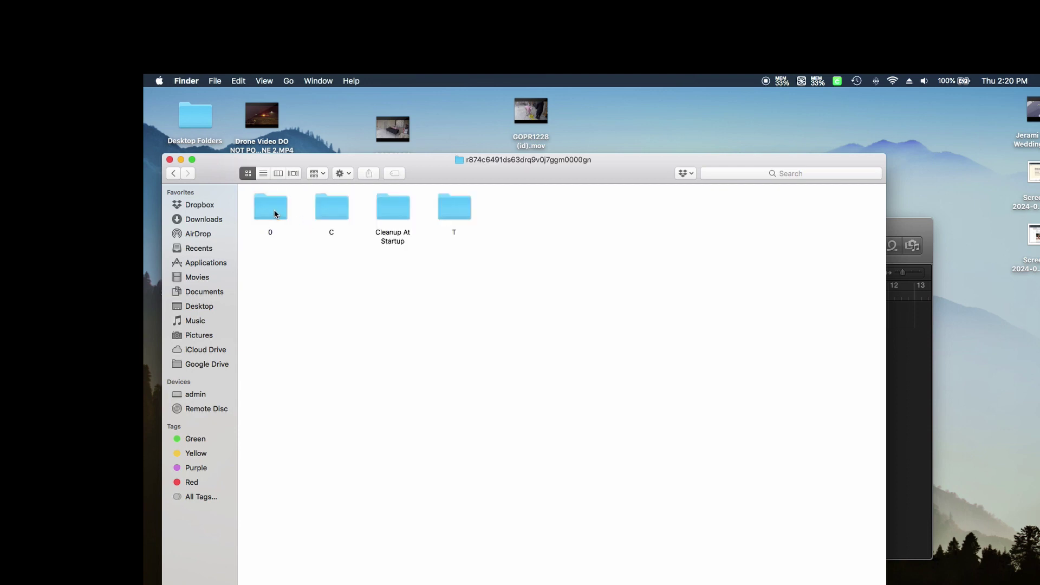
{"action": "double_click", "coordinate": [331, 208]}
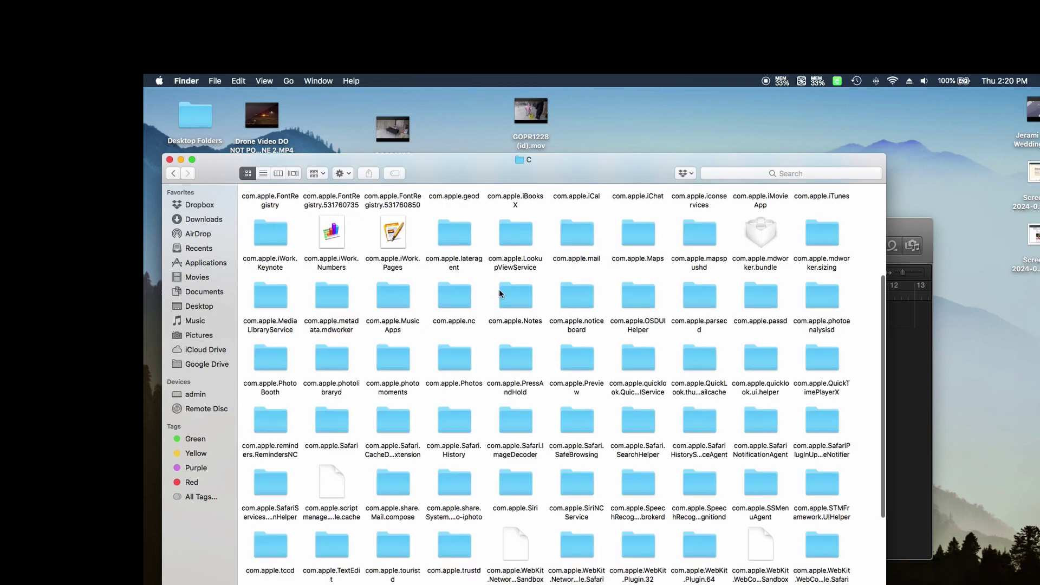
Move and enlarge the Finder window to show more of the C folder's contents.
{"action": "scroll", "coordinate": [540, 291], "scroll_direction": "up", "scroll_amount": 3}
{"action": "left_click_drag", "start_coordinate": [570, 169], "coordinate": [553, 103]}
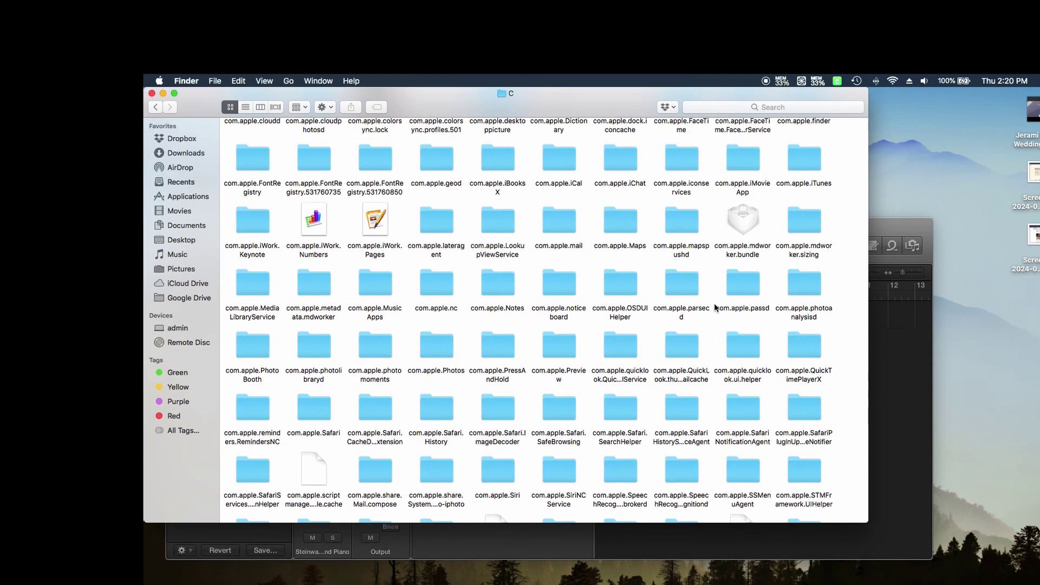
{"action": "left_click_drag", "start_coordinate": [867, 520], "coordinate": [1037, 582]}
{"action": "scroll", "coordinate": [520, 260], "scroll_direction": "up", "scroll_amount": 3}
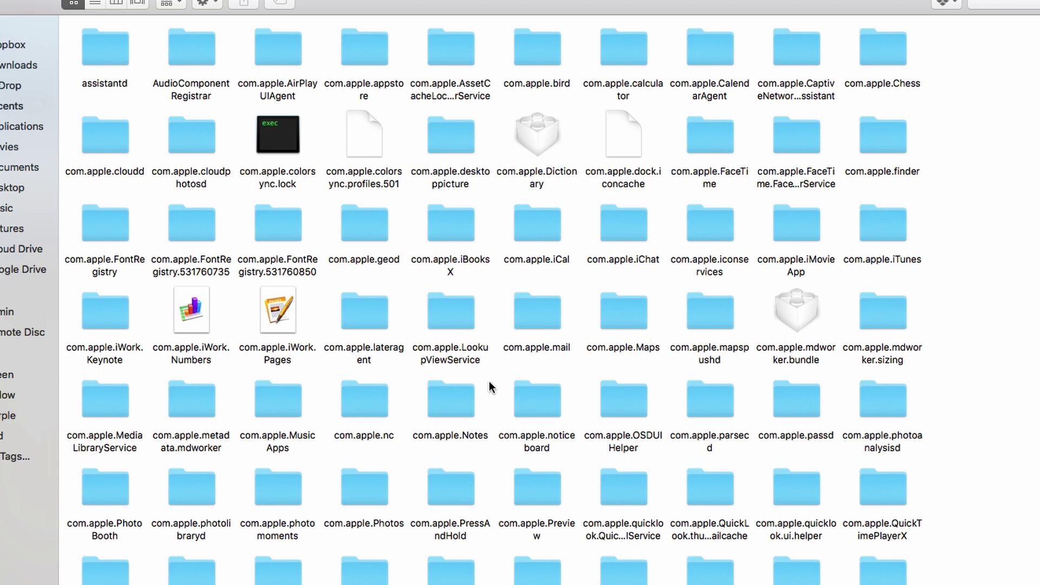
Open com.apple.MusicApps and go through audiocontentdownload.apple.com into the lp10_ms3_content_2013 folder.
{"action": "left_click_drag", "start_coordinate": [251, 381], "coordinate": [322, 456]}
{"action": "left_click", "coordinate": [318, 408]}
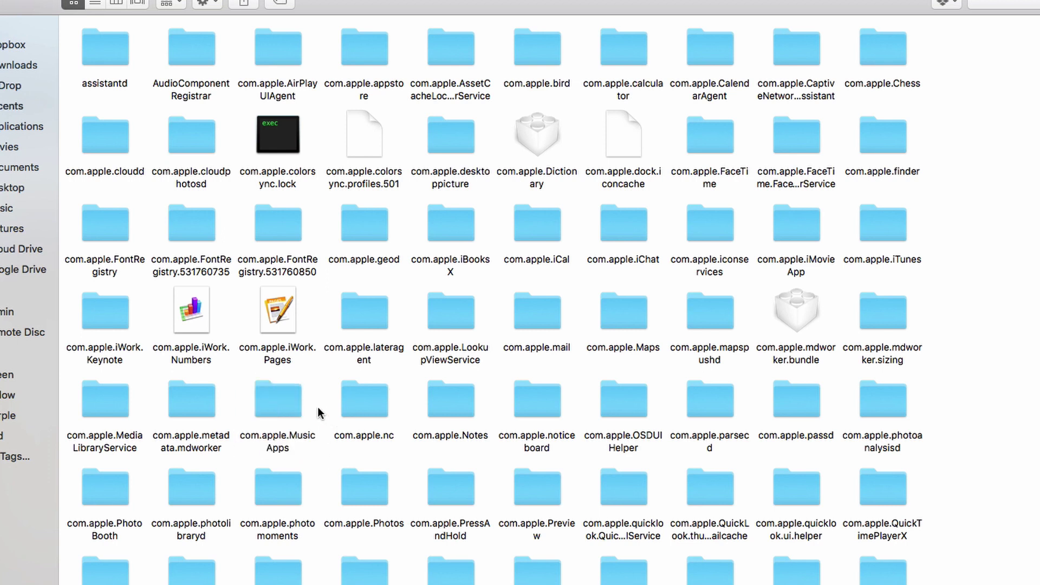
{"action": "double_click", "coordinate": [281, 405]}
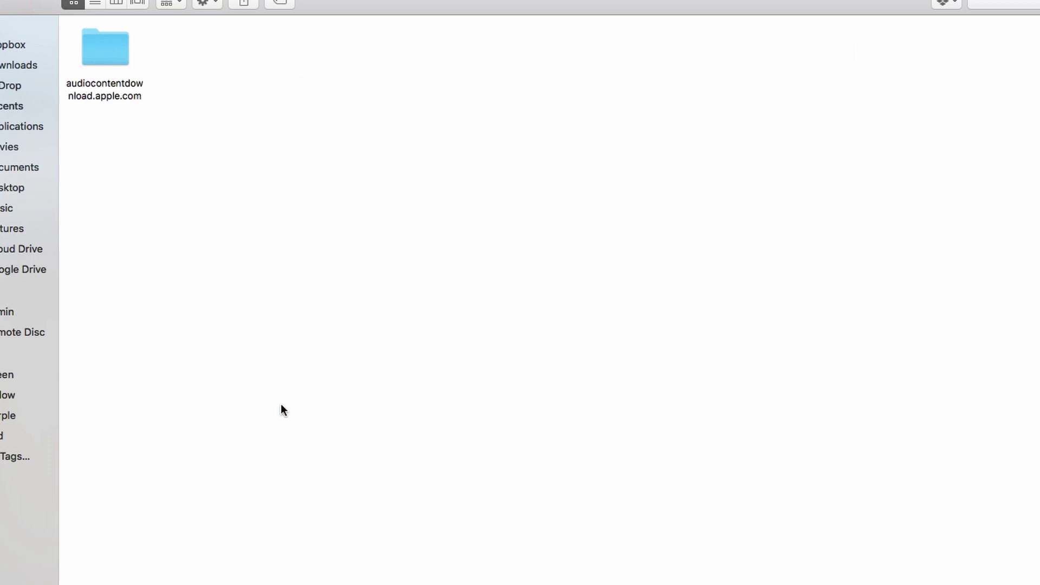
{"action": "double_click", "coordinate": [104, 47]}
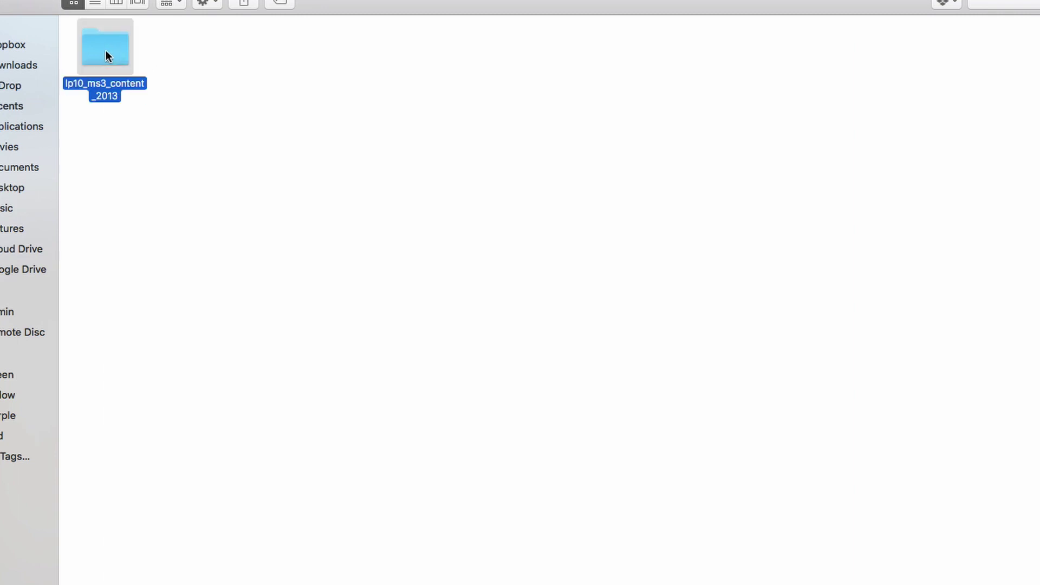
{"action": "double_click", "coordinate": [105, 50]}
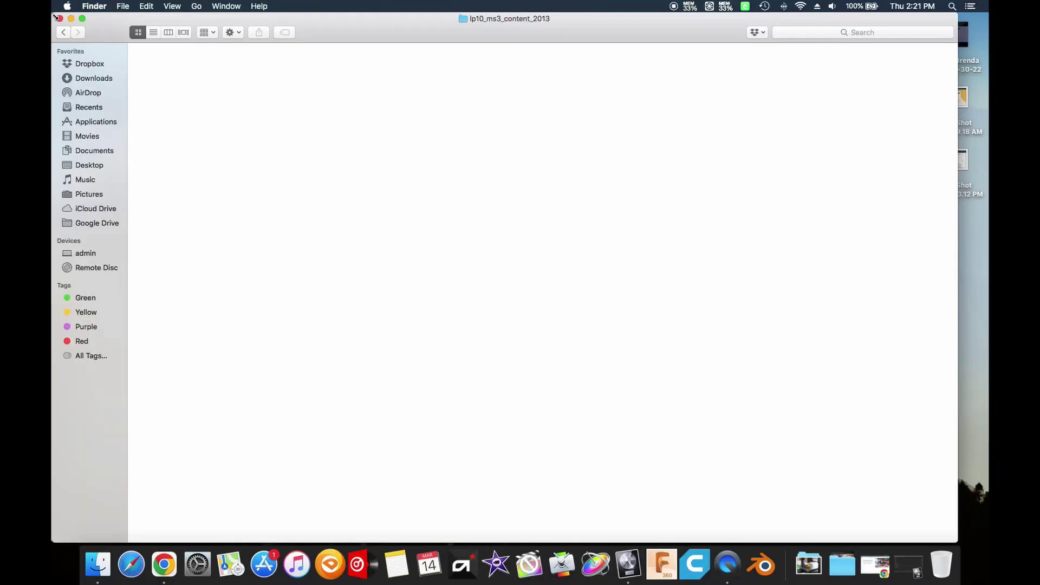
Move the lp10_ms3_content_2013 window aside, and switch back to Logic Pro X to restore the minimized Additional Content window.
{"action": "left_click_drag", "start_coordinate": [56, 17], "coordinate": [273, 168]}
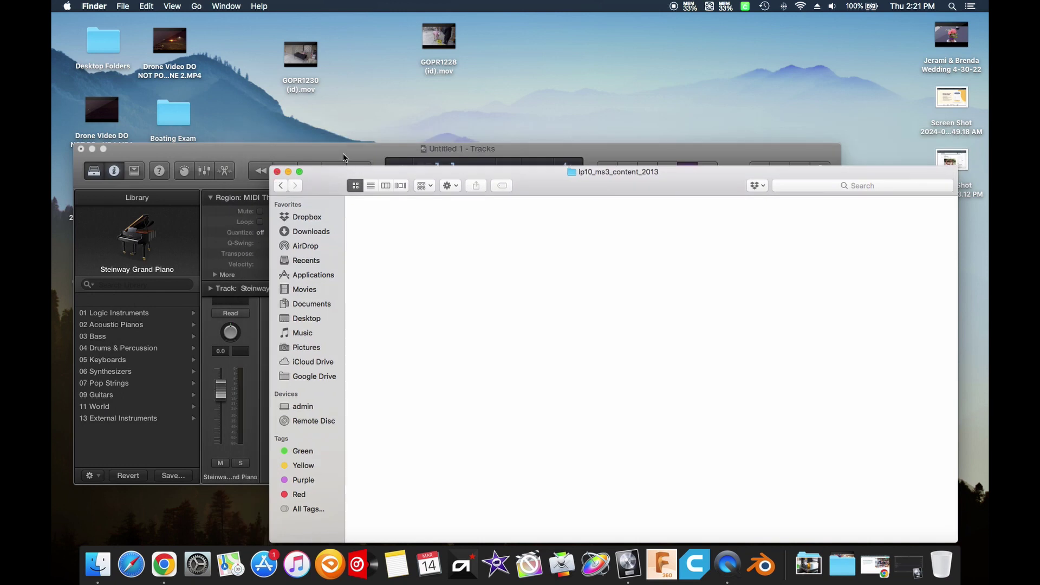
{"action": "left_click", "coordinate": [343, 158]}
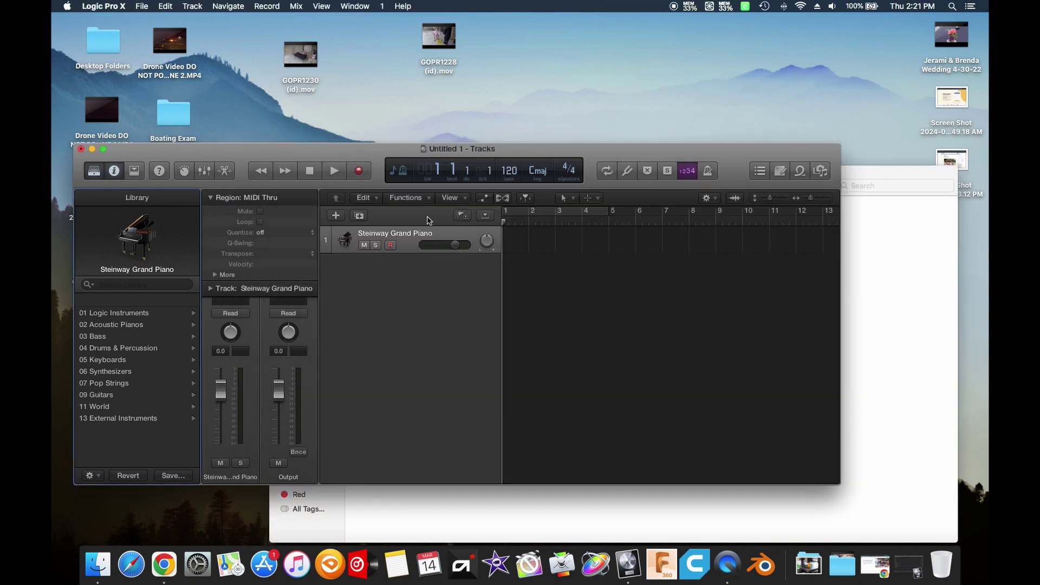
{"action": "left_click", "coordinate": [911, 564]}
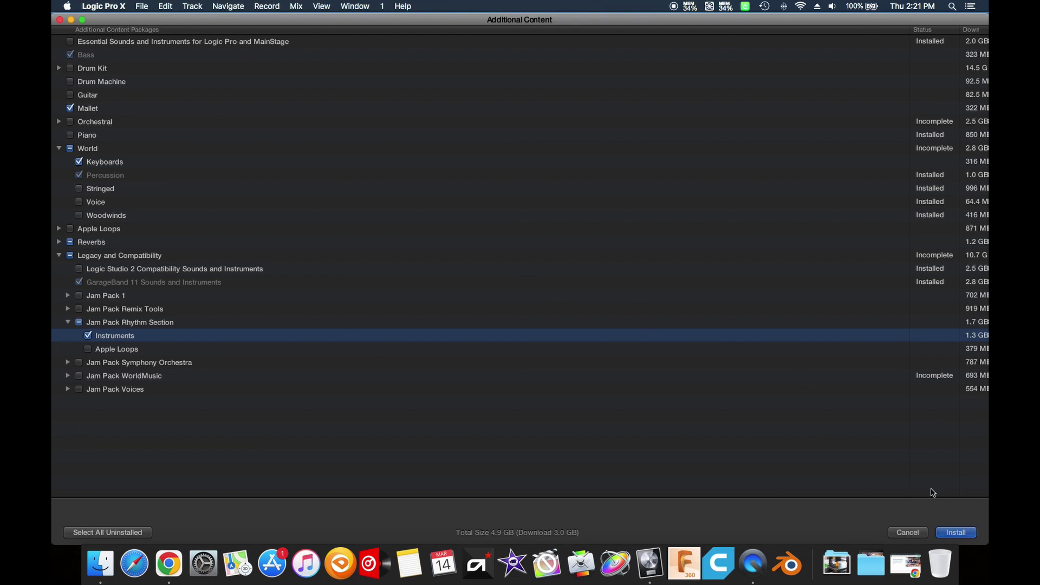
Start installing the selected content packages, and arrange the lp10_ms3_content_2013 window with MAContent10_IRsStereo.pkg beside the other packages.
{"action": "left_click", "coordinate": [957, 531]}
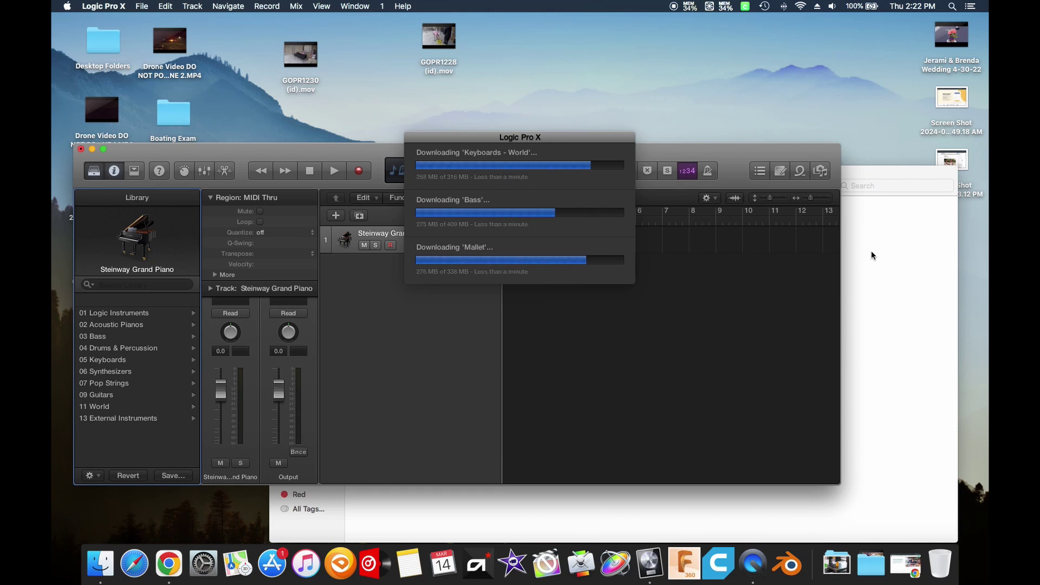
{"action": "left_click", "coordinate": [884, 225]}
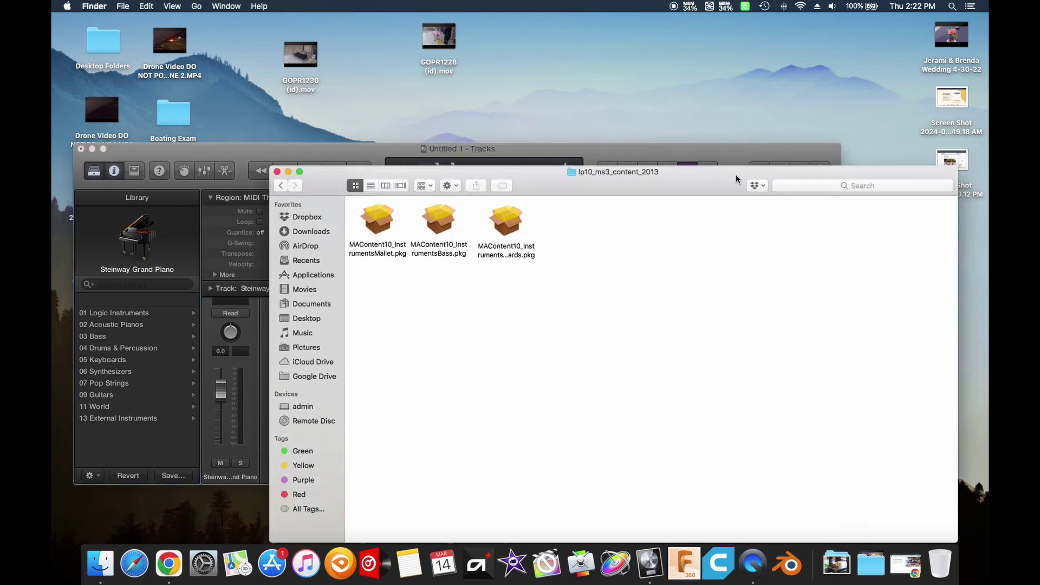
{"action": "mouse_move", "coordinate": [688, 187]}
{"action": "left_mouse_down"}
{"action": "mouse_move", "coordinate": [693, 254]}
{"action": "mouse_move", "coordinate": [699, 188]}
{"action": "left_mouse_up"}
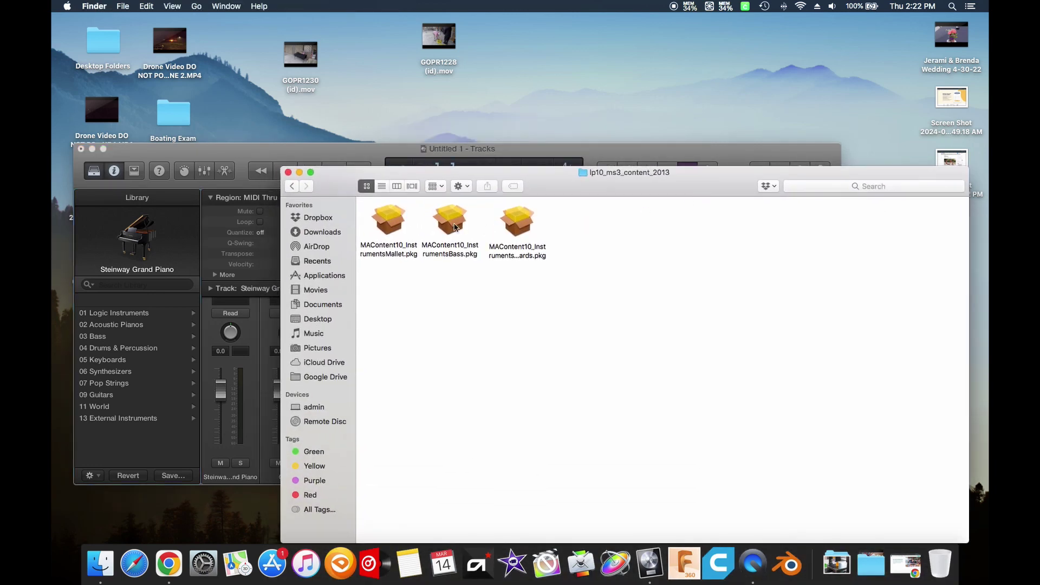
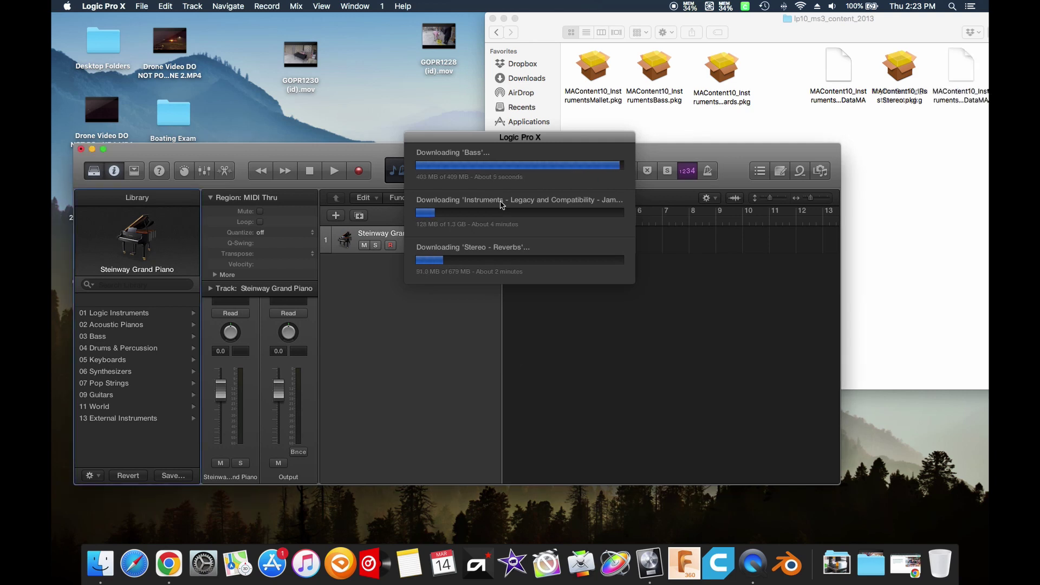
{"action": "left_click_drag", "start_coordinate": [899, 68], "coordinate": [784, 71]}
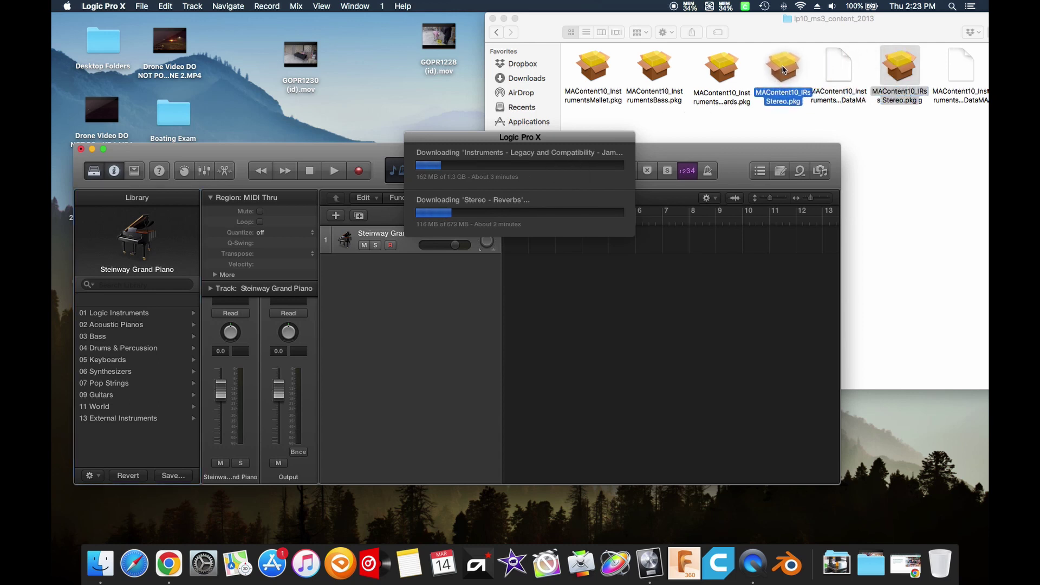
{"action": "left_click", "coordinate": [393, 158]}
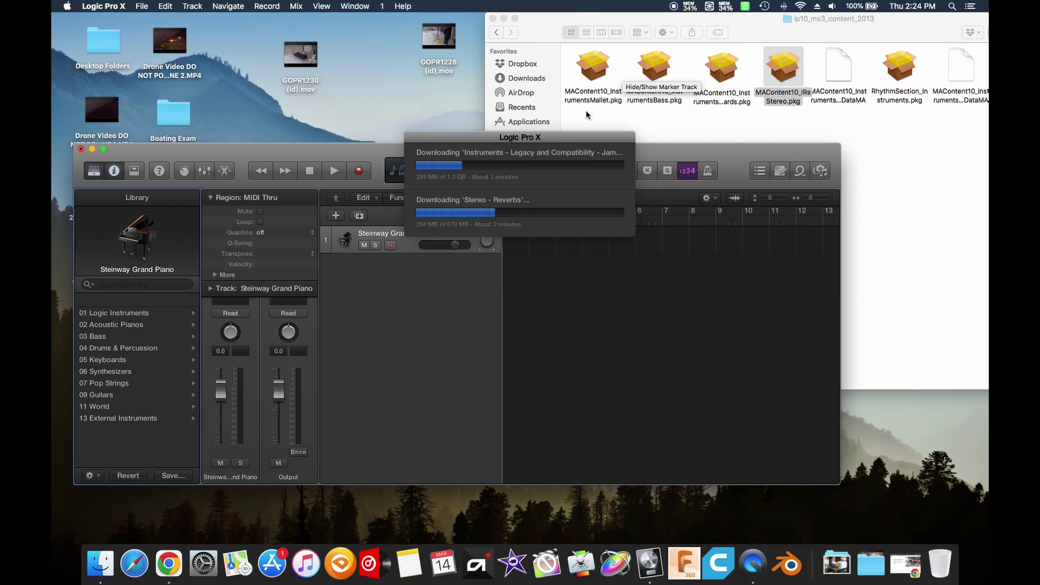
Check the file size of MAContent10_InstrumentsMallet.pkg in its file info, and close the info window.
{"action": "left_click", "coordinate": [599, 70]}
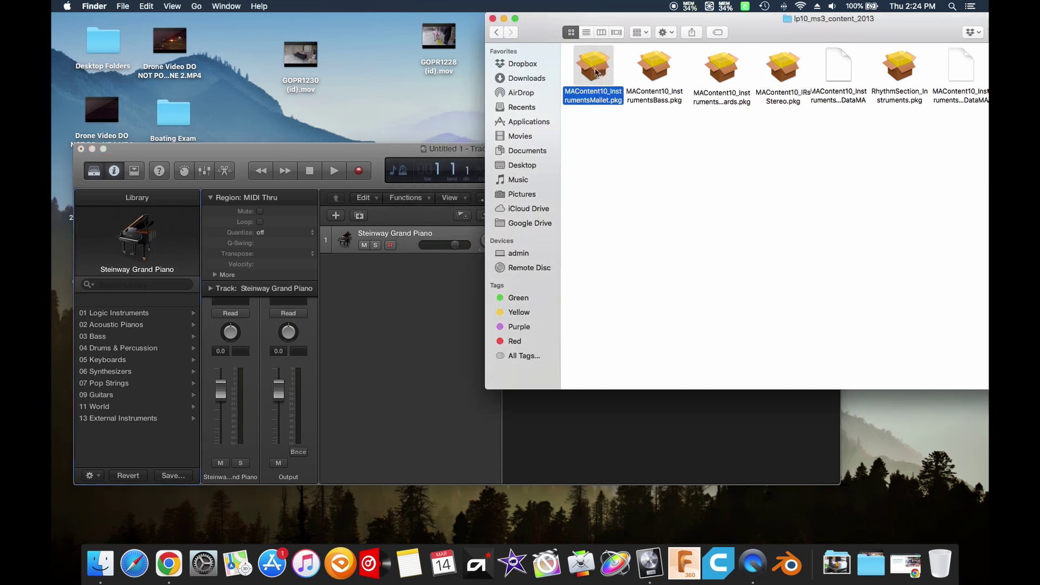
{"action": "right_click", "coordinate": [595, 68]}
{"action": "left_click", "coordinate": [628, 121]}
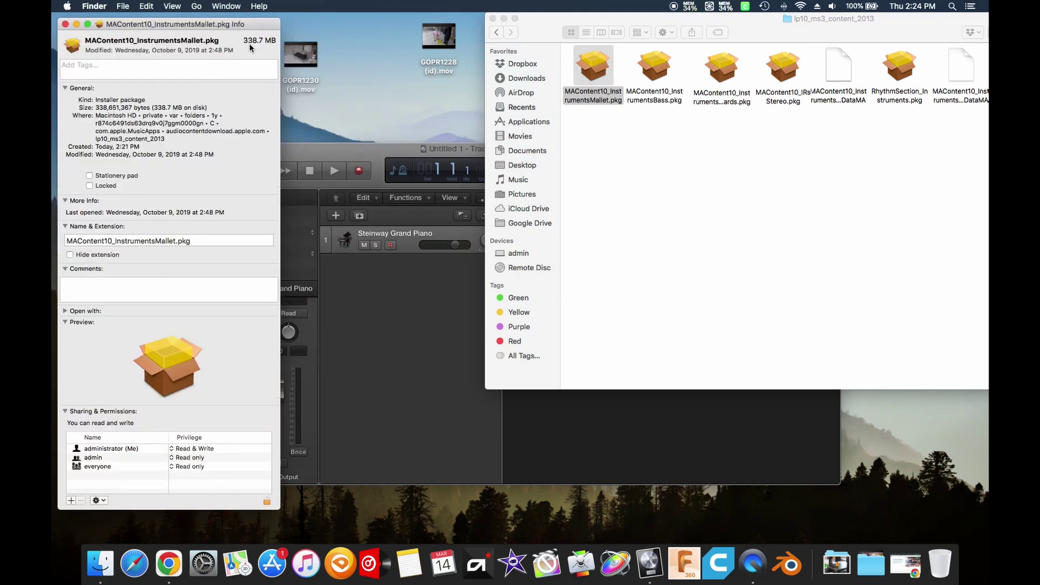
{"action": "left_click", "coordinate": [66, 24]}
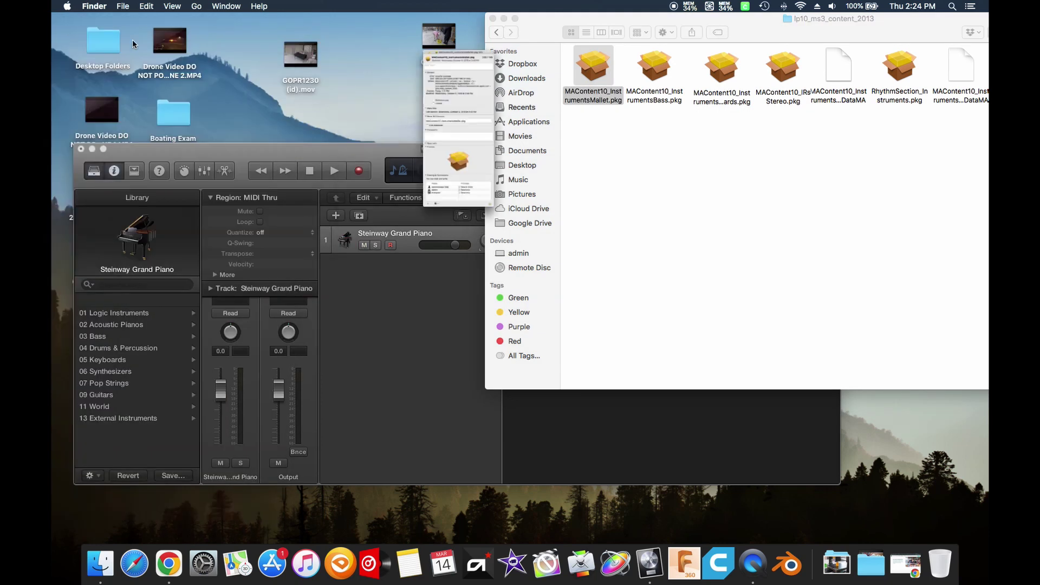
{"action": "right_click", "coordinate": [594, 73]}
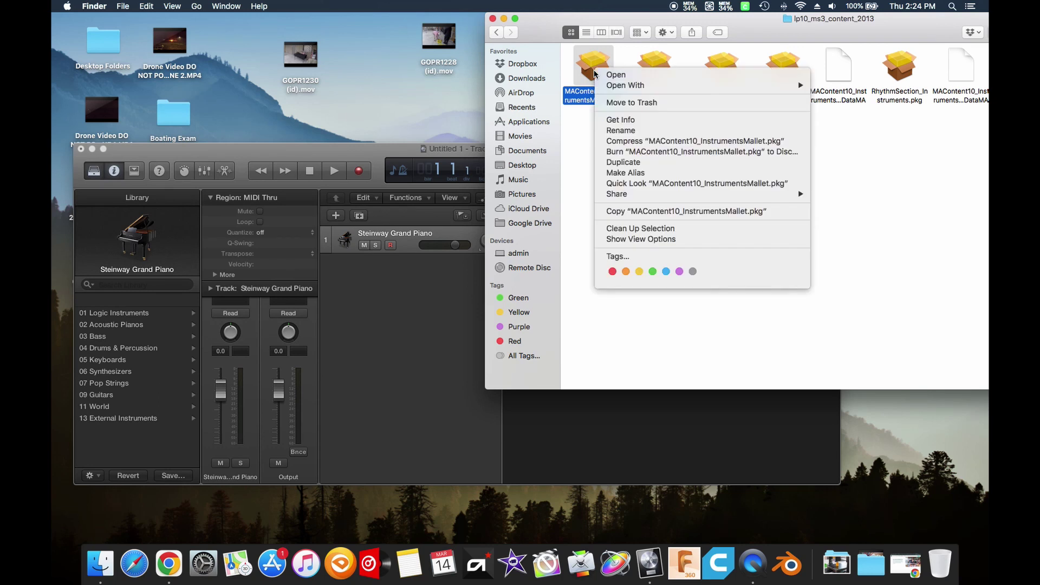
{"action": "left_click", "coordinate": [628, 120]}
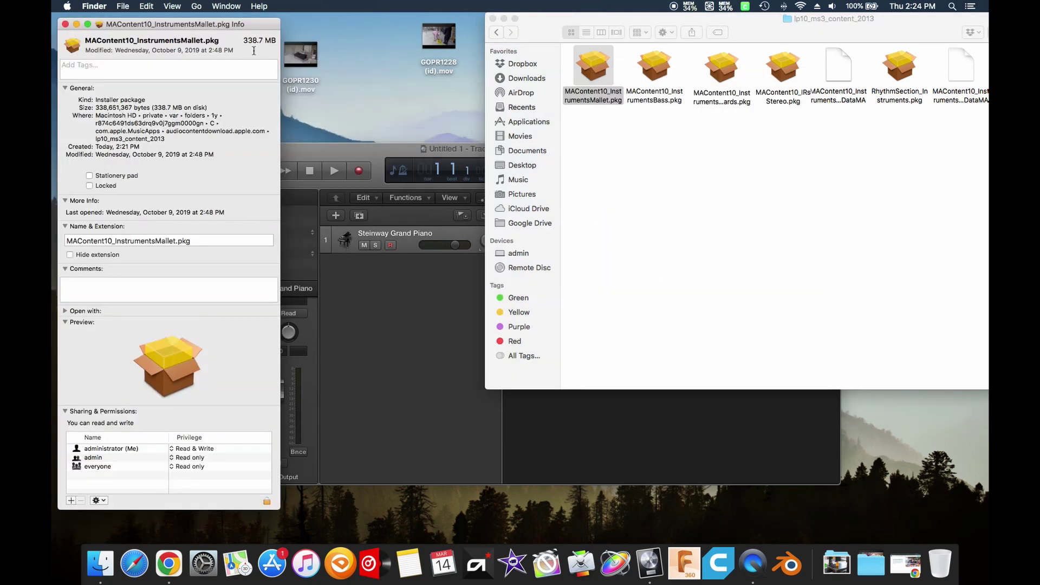
{"action": "left_click", "coordinate": [65, 25]}
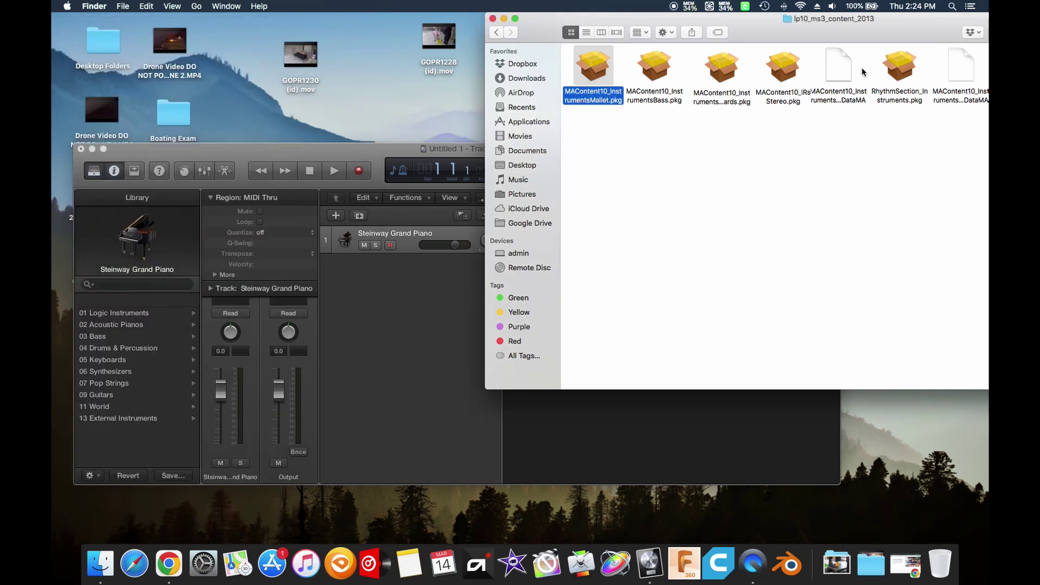
Shift the Finder window and the Logic Pro X windows apart, and view the MAContent10_InstrumentsMallet.pkg file info again.
{"action": "left_click_drag", "start_coordinate": [857, 32], "coordinate": [825, 32]}
{"action": "left_click_drag", "start_coordinate": [546, 142], "coordinate": [500, 269]}
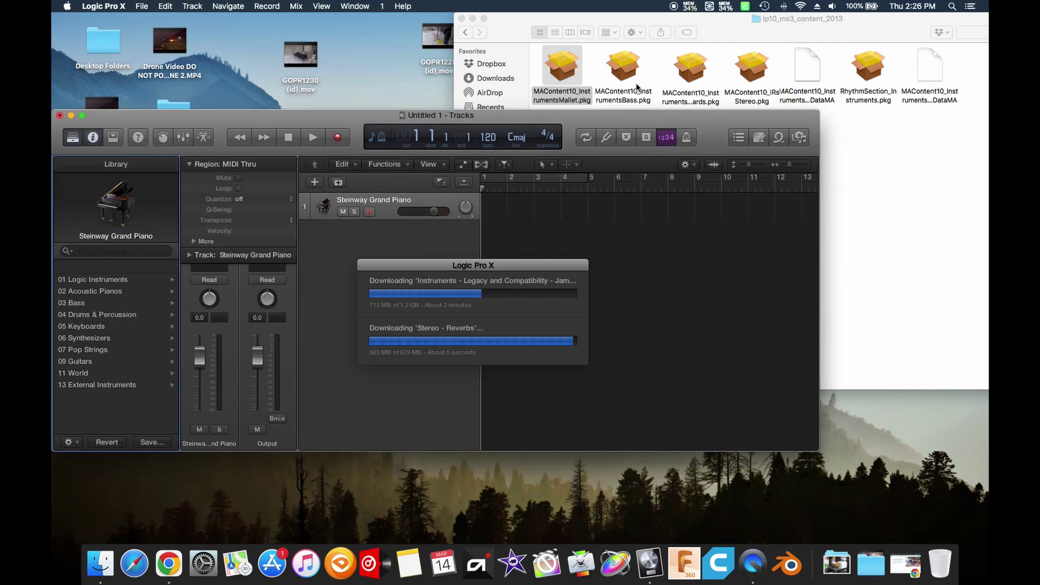
{"action": "right_click", "coordinate": [576, 68]}
{"action": "left_click", "coordinate": [596, 119]}
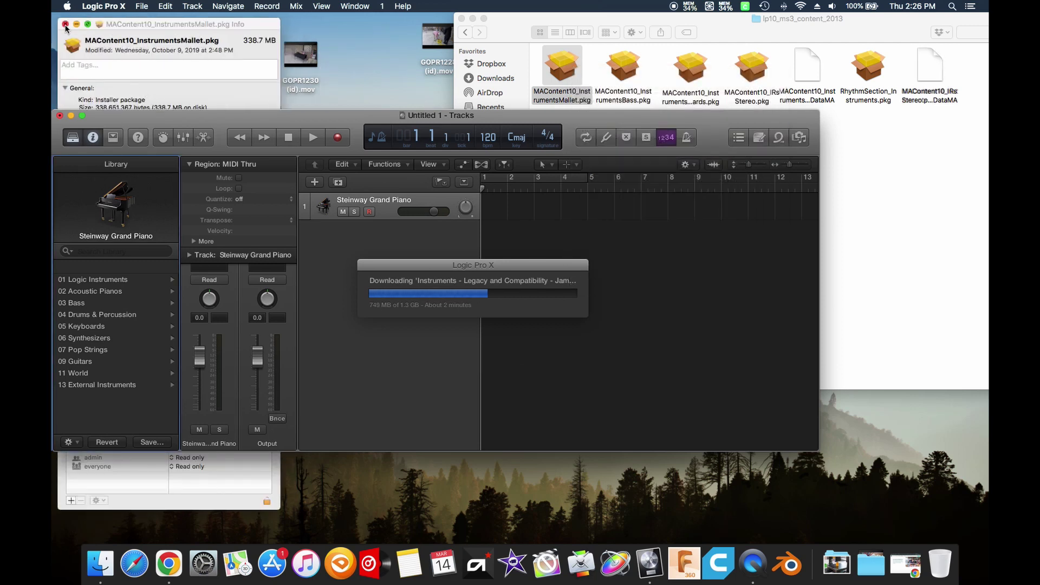
{"action": "left_click", "coordinate": [65, 24]}
View the file info of MAContent10_InstrumentsBass.pkg and MAContent10_InstrumentsWorldKeyboards.pkg, closing each info window.
{"action": "right_click", "coordinate": [621, 73]}
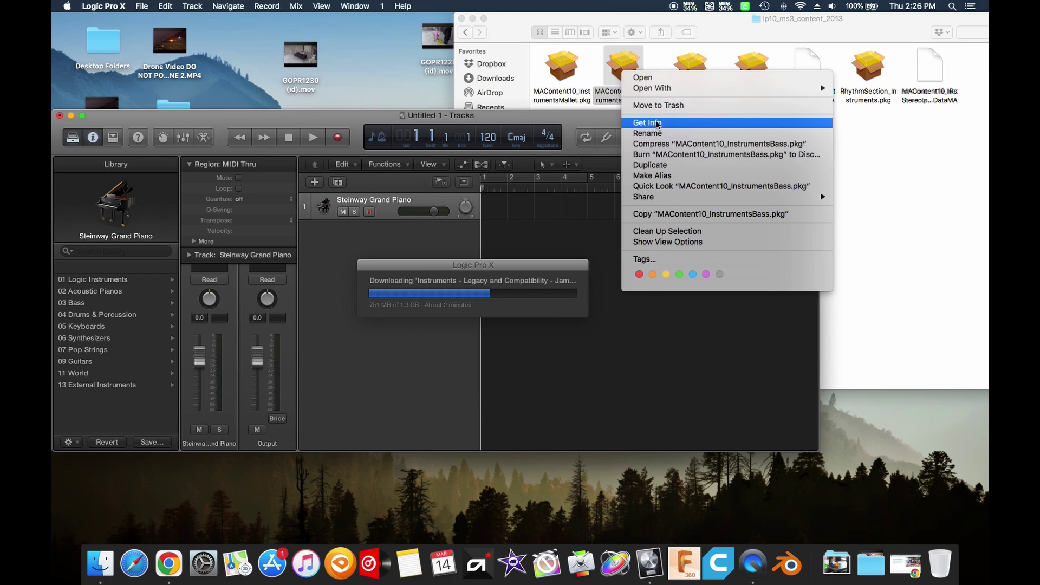
{"action": "left_click", "coordinate": [655, 123]}
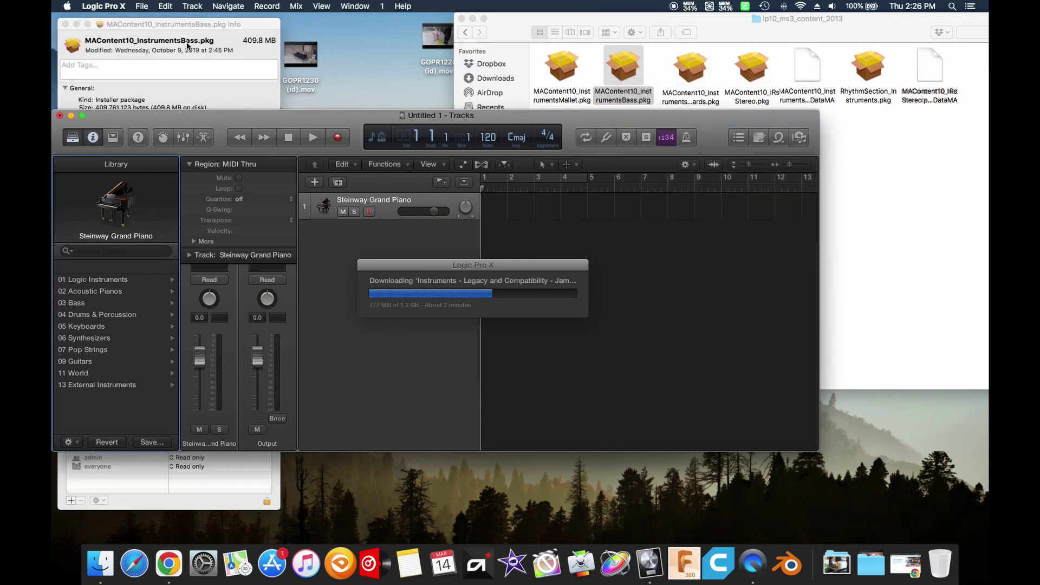
{"action": "left_click", "coordinate": [65, 24]}
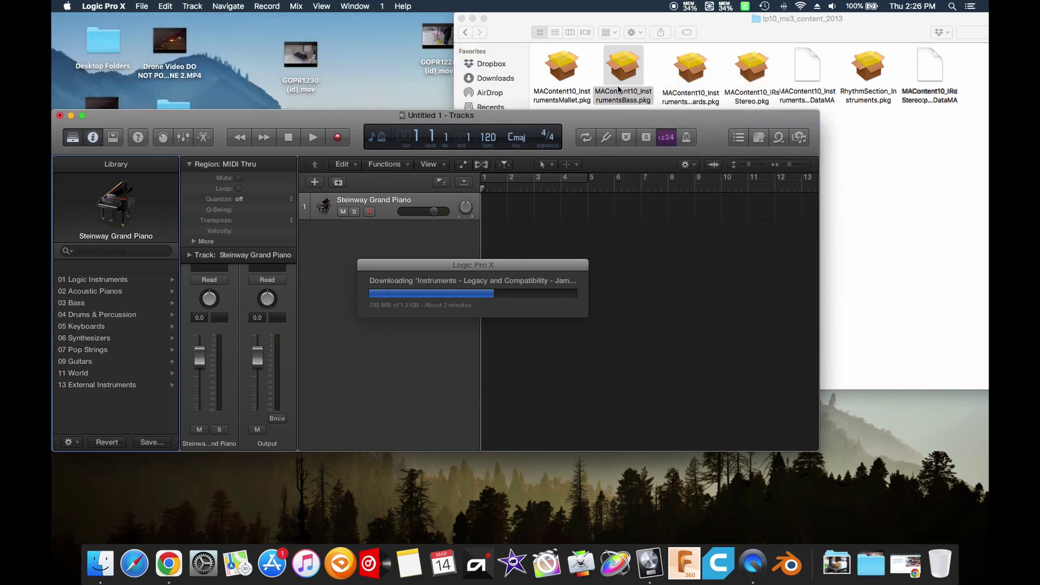
{"action": "right_click", "coordinate": [697, 63]}
{"action": "left_click", "coordinate": [730, 114]}
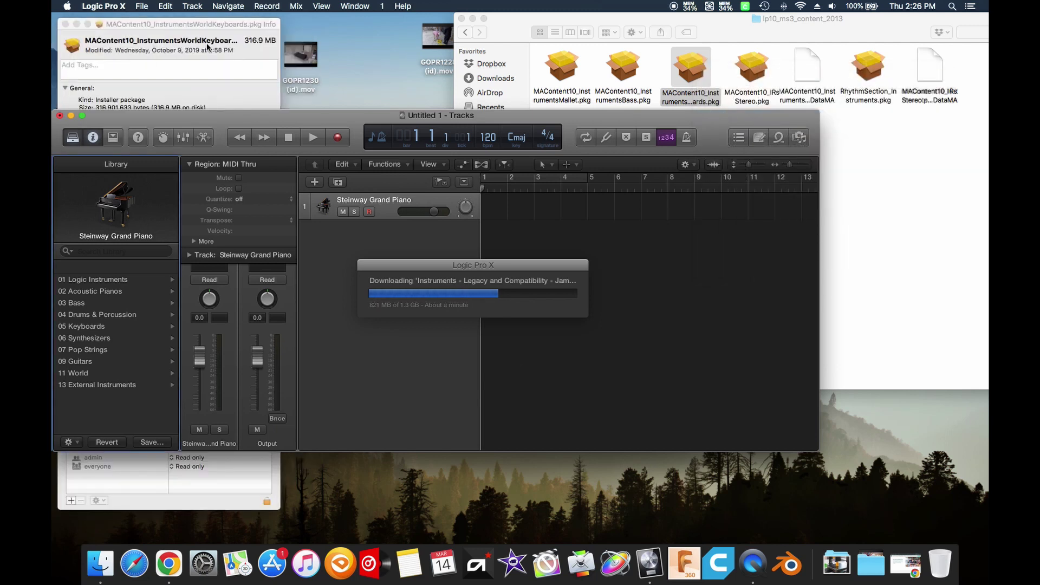
{"action": "left_click", "coordinate": [65, 25]}
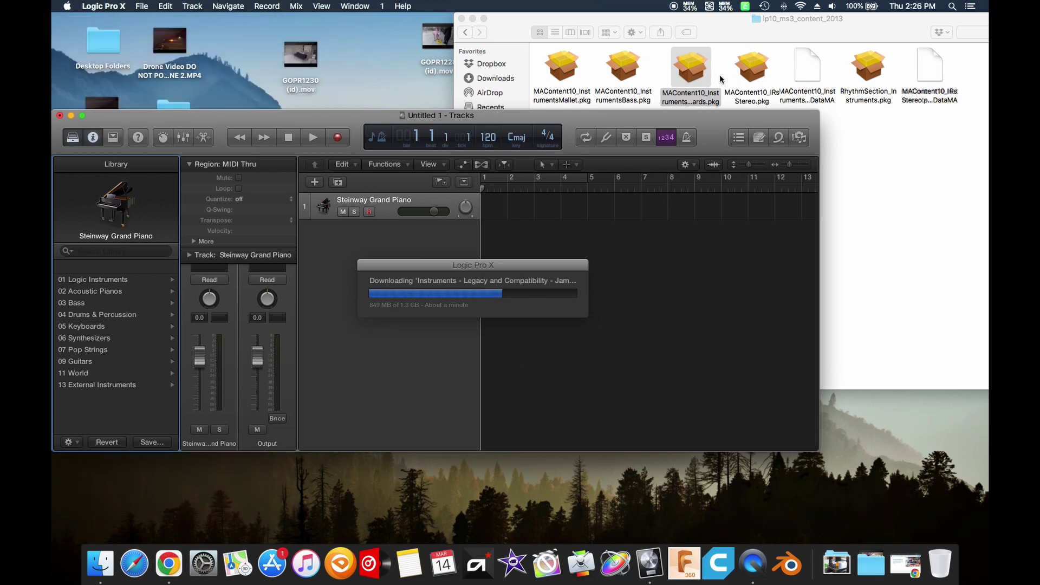
Install the MAContent10_InstrumentsWorldKeyboards package on Macintosh HD, authorizing it with the administrator account password.
{"action": "double_click", "coordinate": [692, 76]}
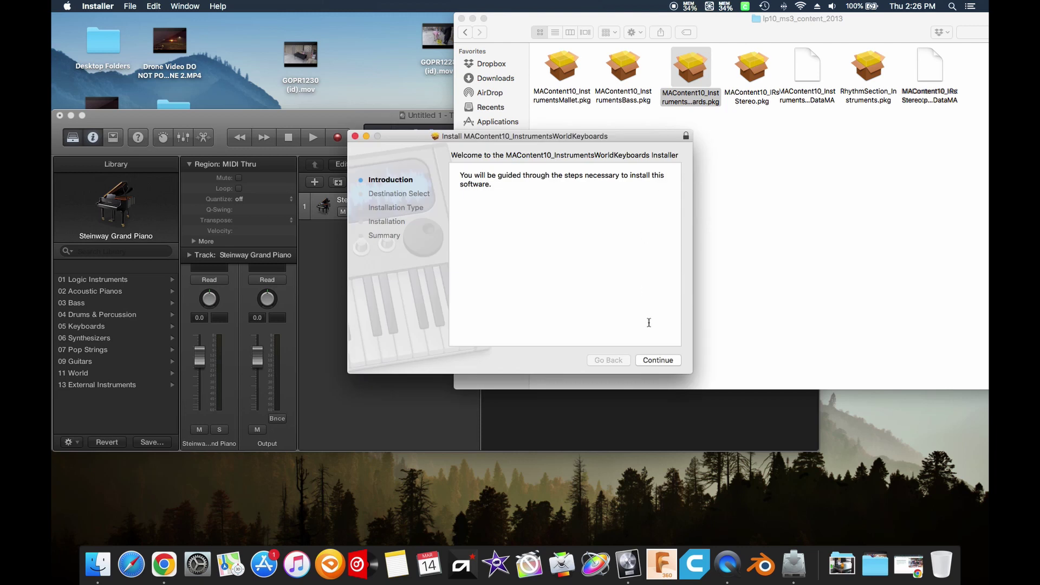
{"action": "left_click", "coordinate": [662, 360]}
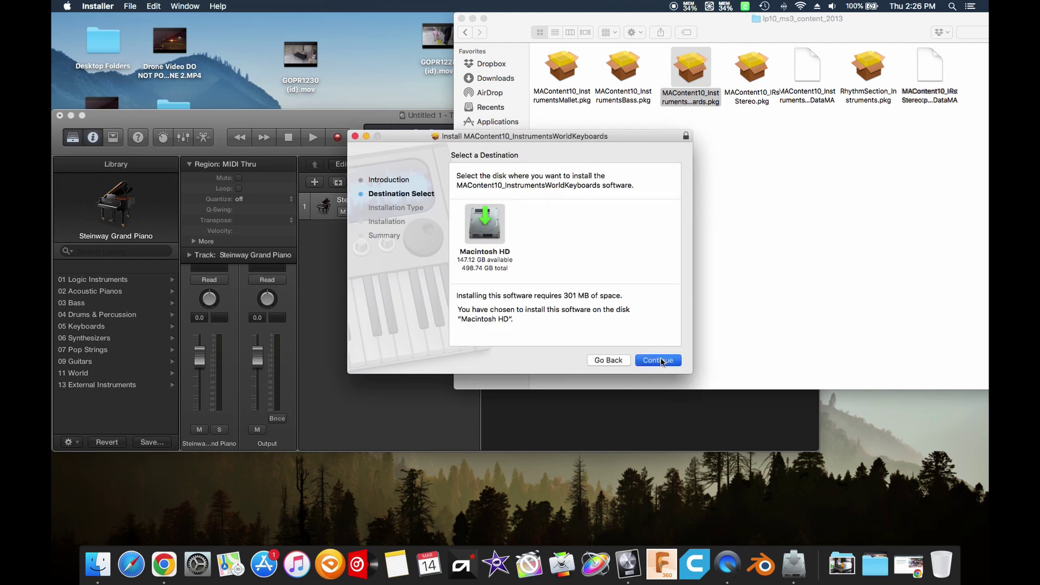
{"action": "left_click", "coordinate": [661, 359]}
{"action": "left_click", "coordinate": [661, 360]}
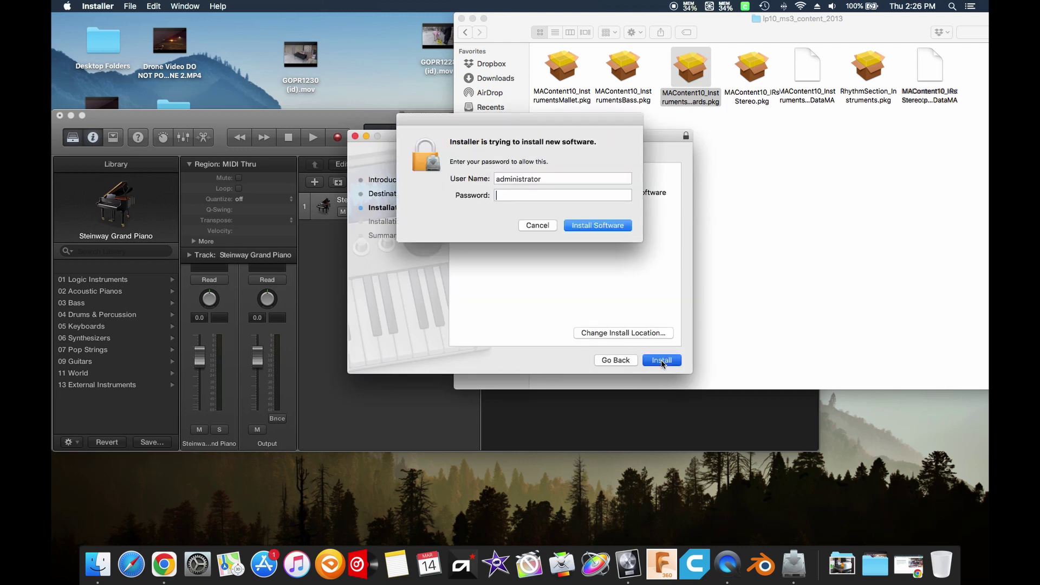
{"action": "type", "text": "••••••••"}
{"action": "key", "text": "Return"}
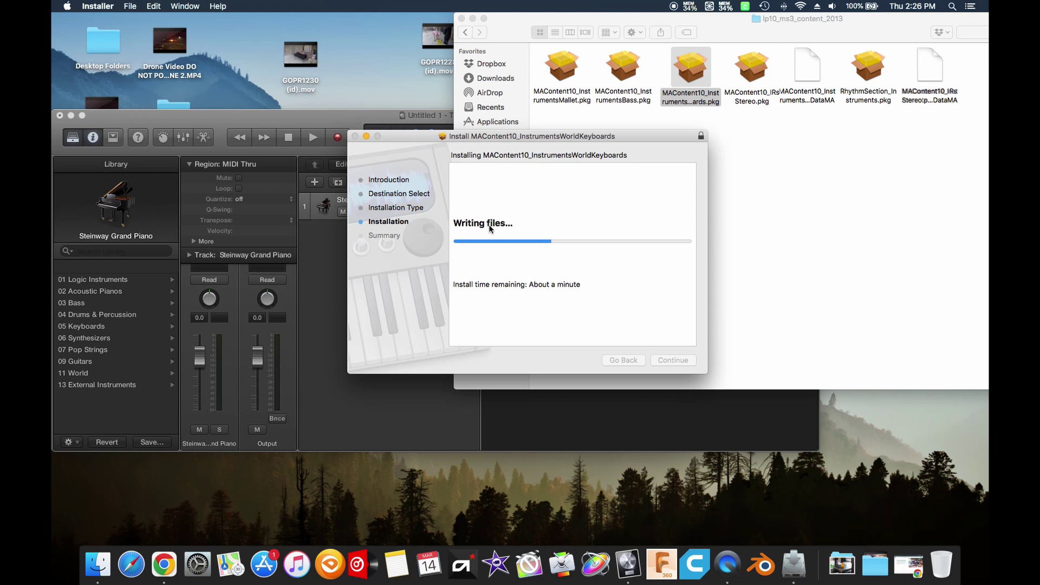
Move the MAContent10_IRsStereo download data file clear of the other files, and return to the Installer to close it.
{"action": "left_click", "coordinate": [346, 115]}
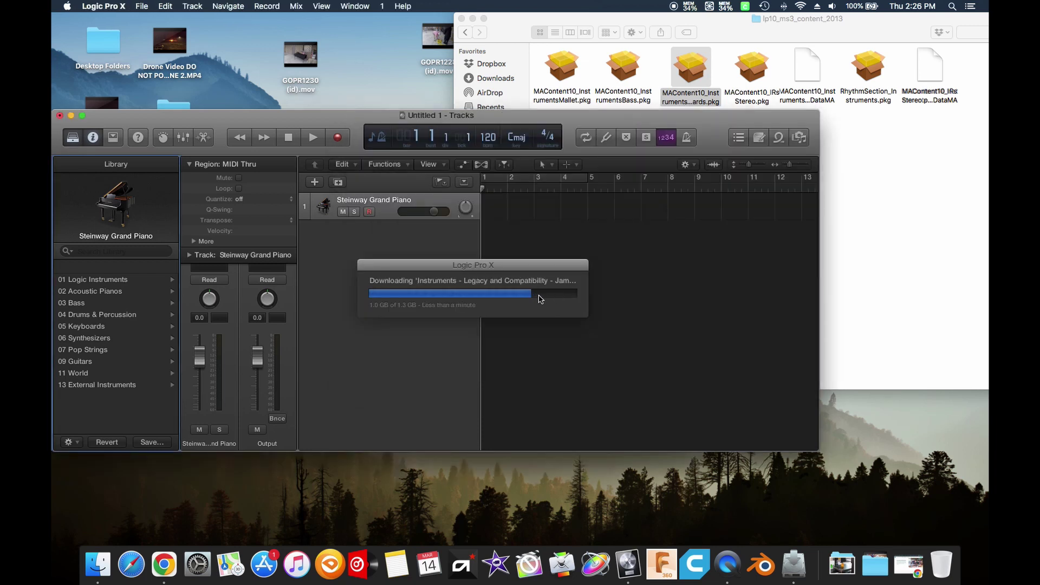
{"action": "left_click_drag", "start_coordinate": [929, 70], "coordinate": [946, 148]}
{"action": "left_click", "coordinate": [329, 113]}
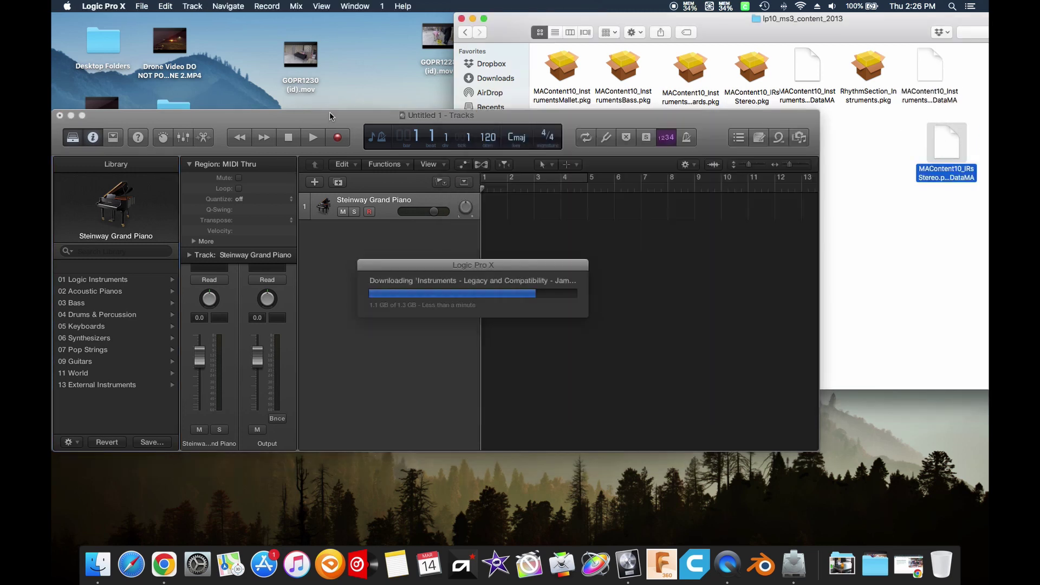
{"action": "left_click", "coordinate": [794, 561]}
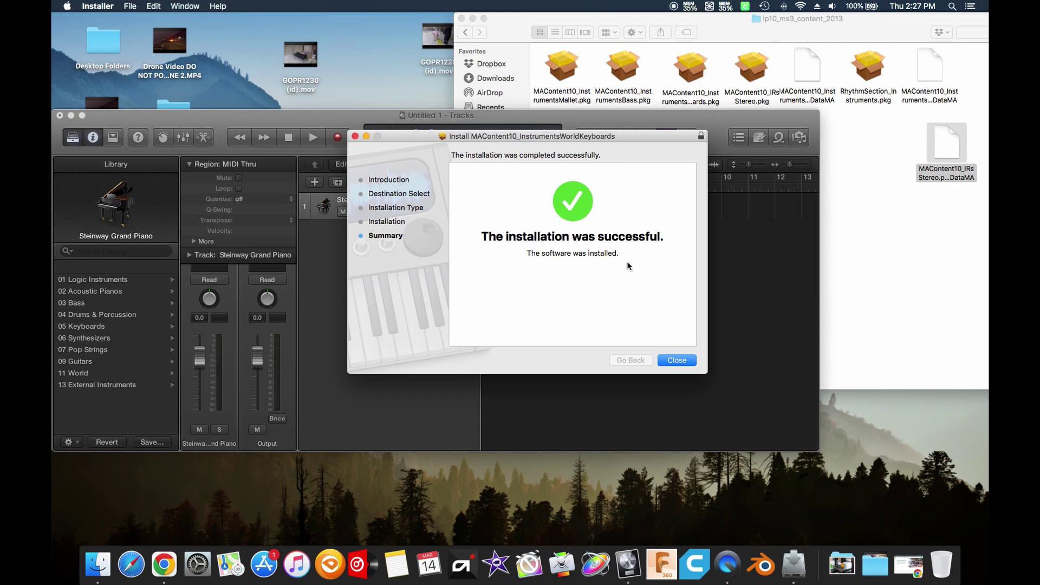
{"action": "left_click", "coordinate": [678, 359]}
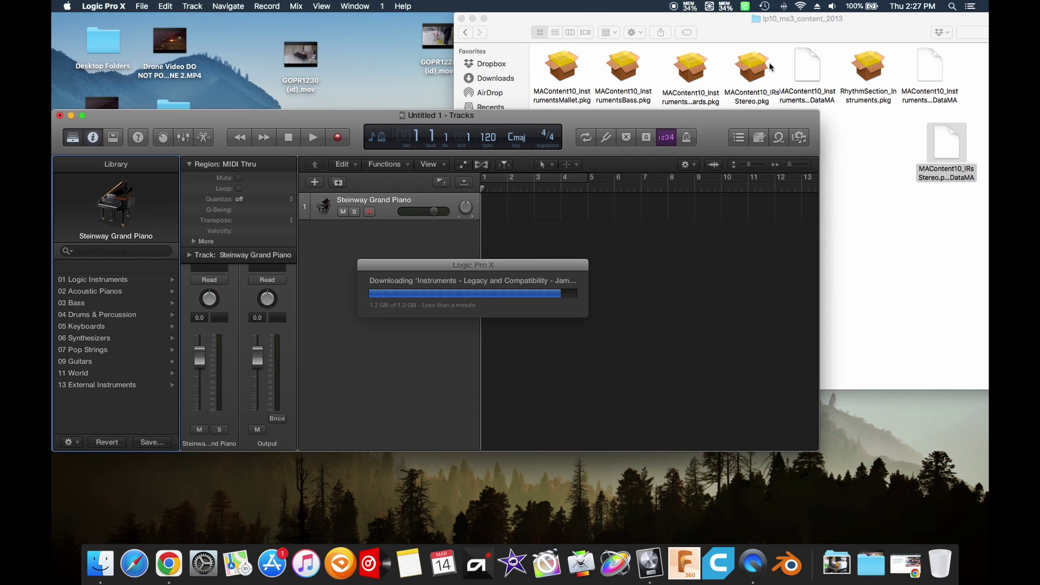
Reposition the lp10_ms3_content_2013 window to check its contents, and bring the Logic Pro X window forward in full screen.
{"action": "left_click_drag", "start_coordinate": [849, 31], "coordinate": [781, 31]}
{"action": "left_click", "coordinate": [359, 113]}
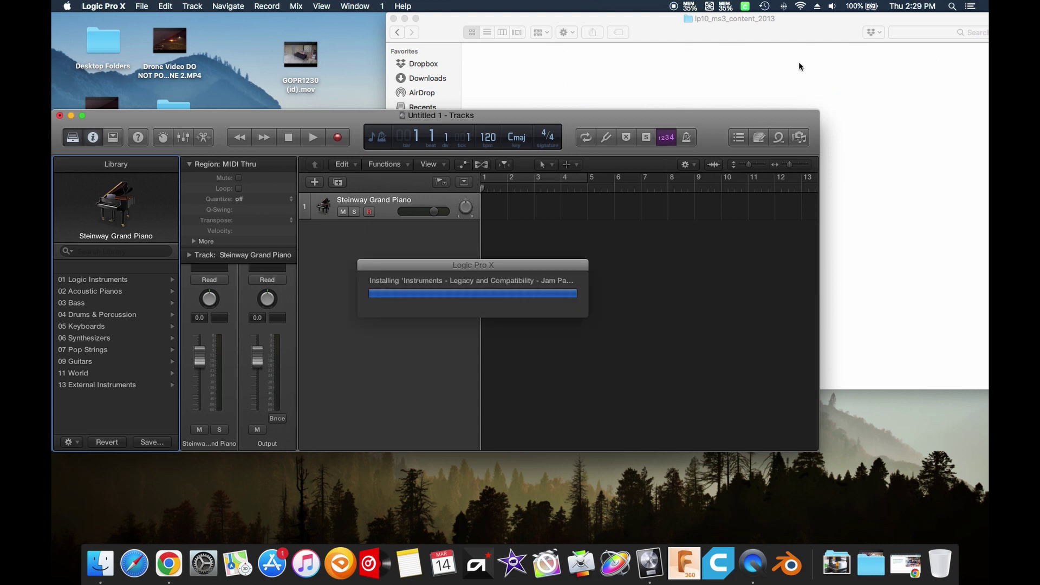
{"action": "left_click_drag", "start_coordinate": [801, 31], "coordinate": [582, 22]}
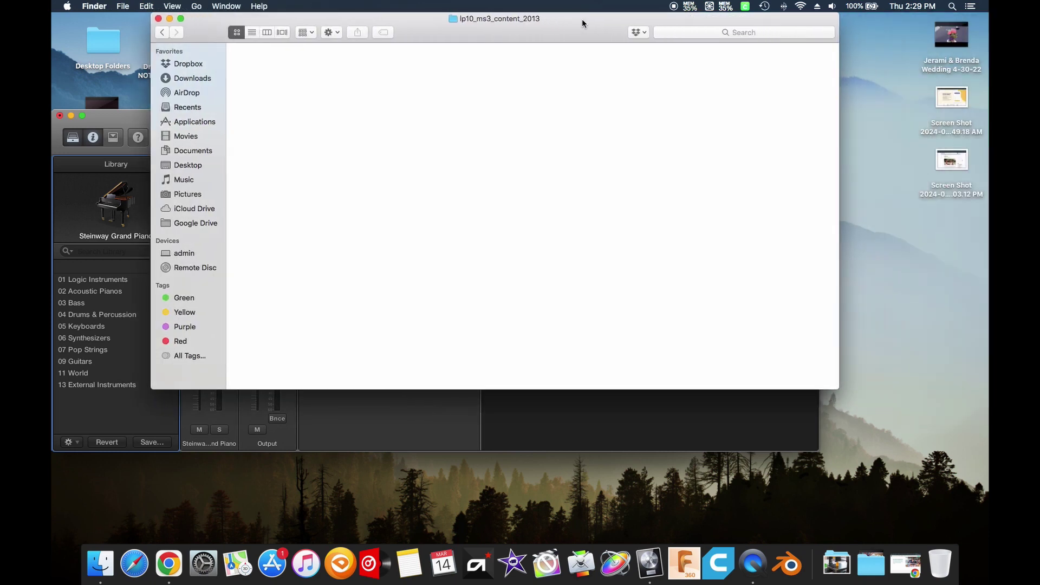
{"action": "left_click_drag", "start_coordinate": [650, 23], "coordinate": [708, 20]}
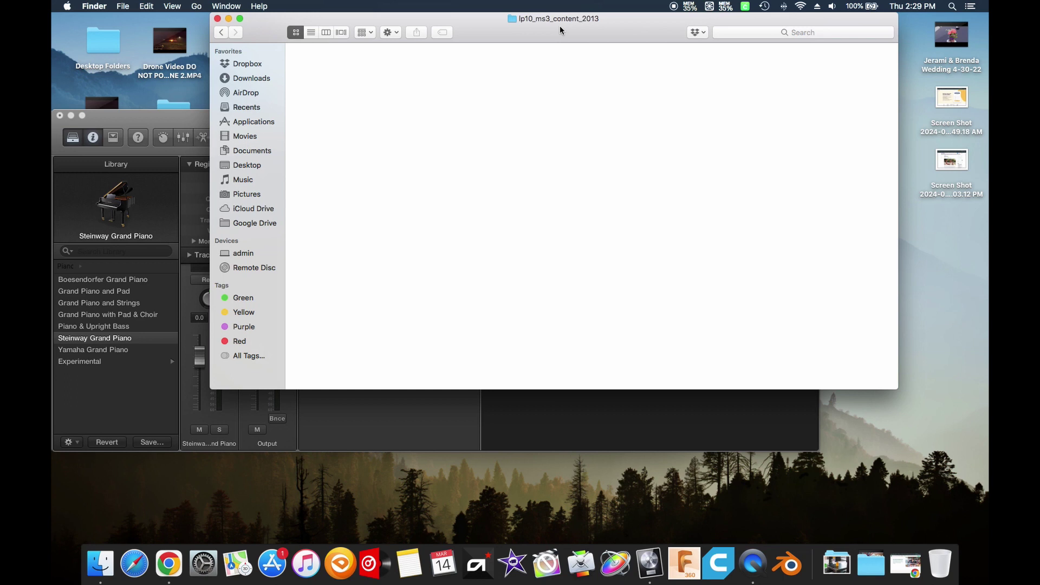
{"action": "left_click", "coordinate": [190, 116]}
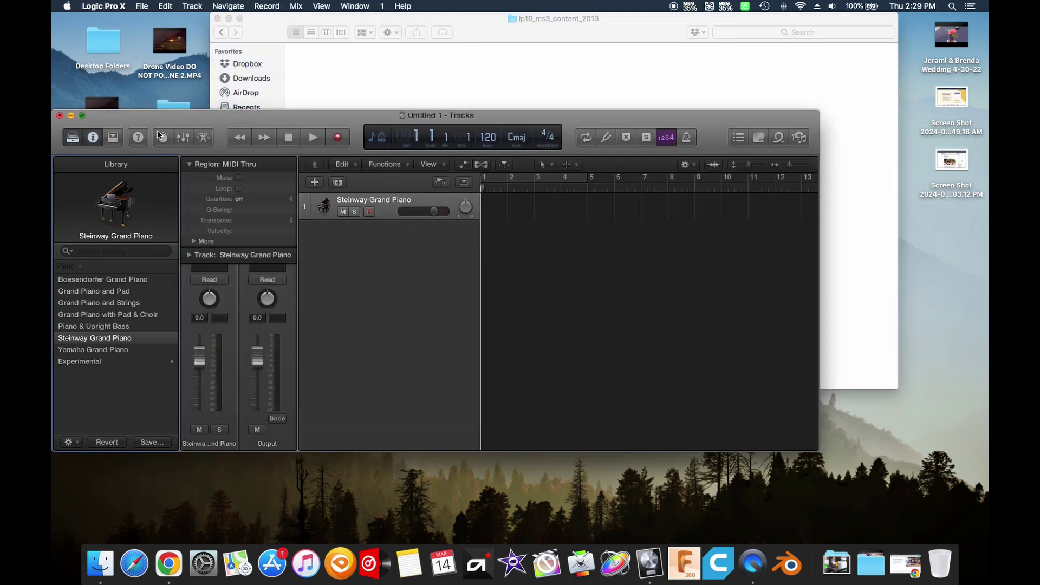
{"action": "key", "text": "ctrl+super+f"}
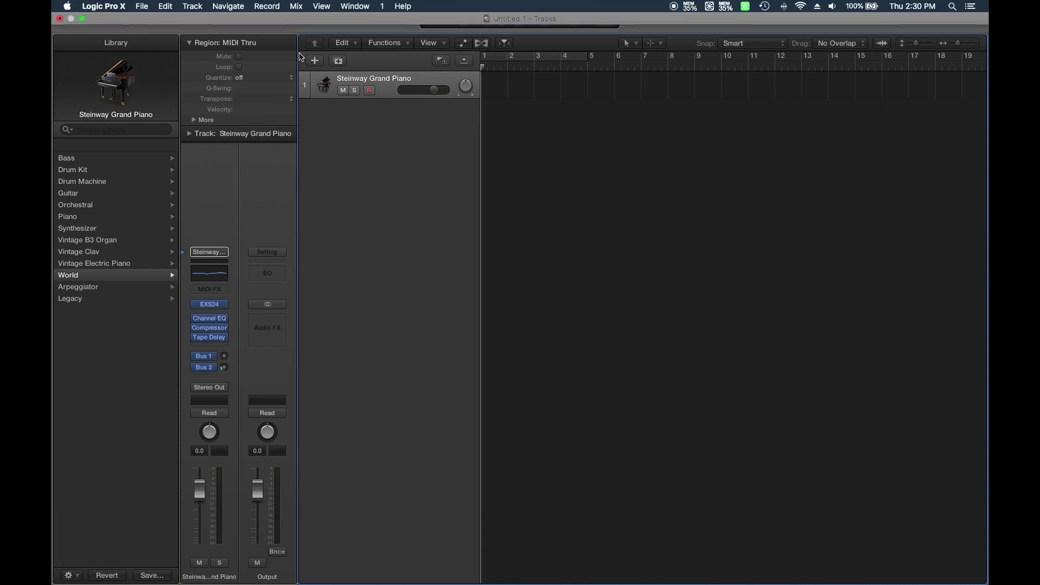
Reopen the list of downloadable additional content and select the Apple Loops package.
{"action": "left_click", "coordinate": [103, 6]}
{"action": "mouse_move", "coordinate": [140, 7]}
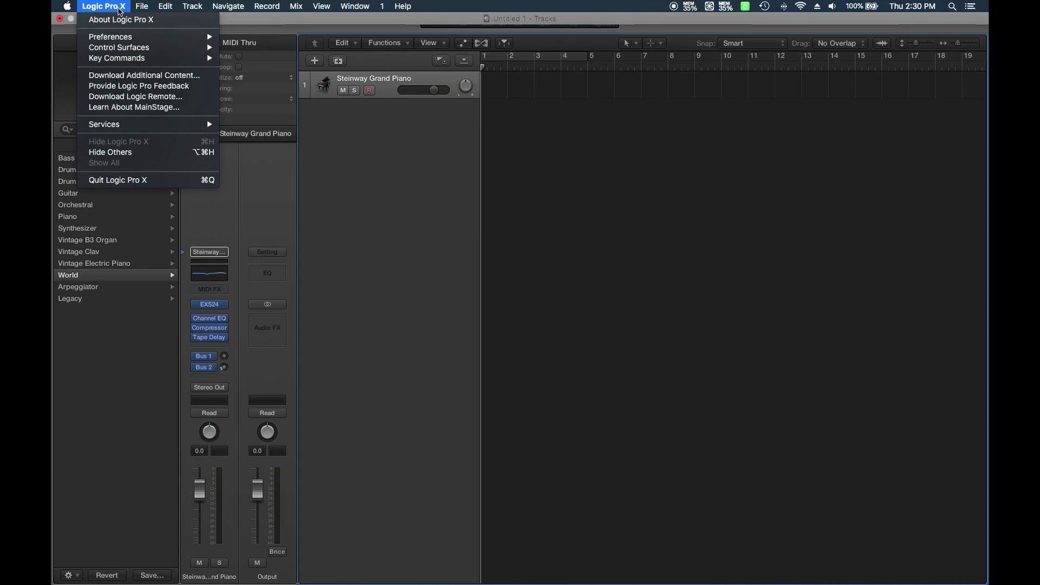
{"action": "left_click", "coordinate": [157, 76]}
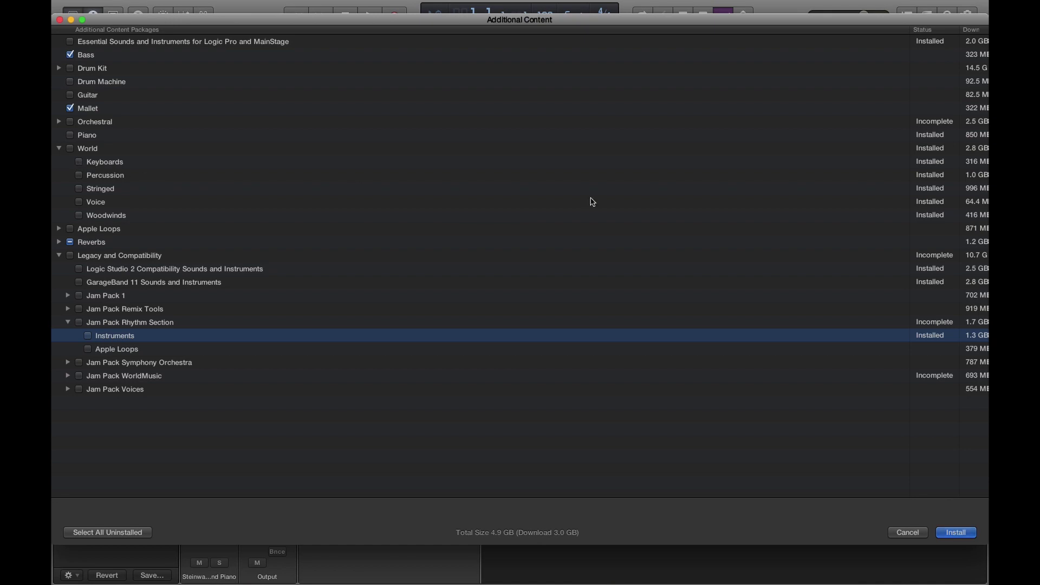
{"action": "left_click", "coordinate": [852, 228]}
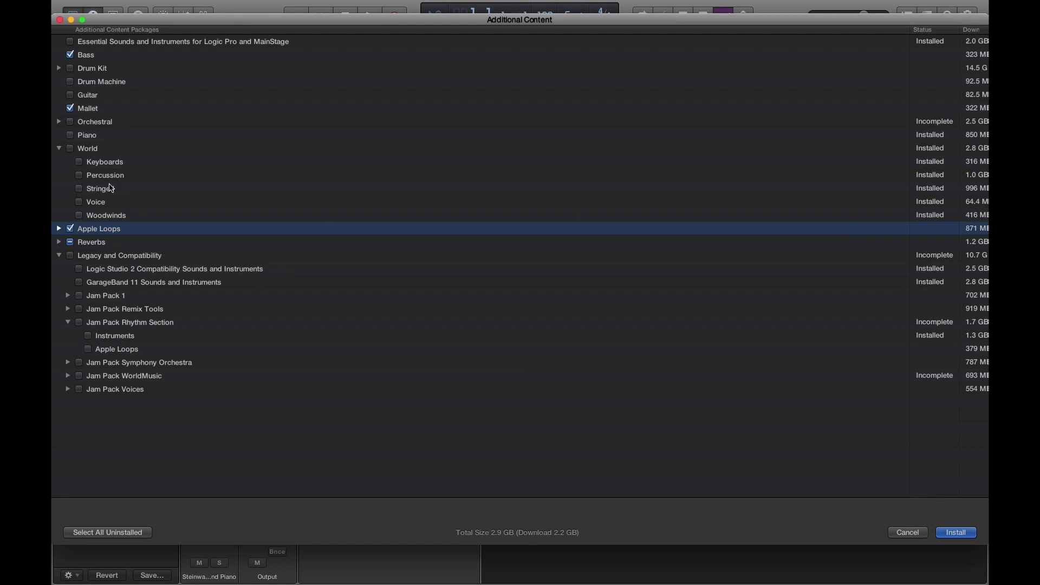
Expand the Orchestral group and select its Harp, Percussion and Pipe Organ packages.
{"action": "left_click", "coordinate": [60, 123]}
{"action": "left_click", "coordinate": [155, 162]}
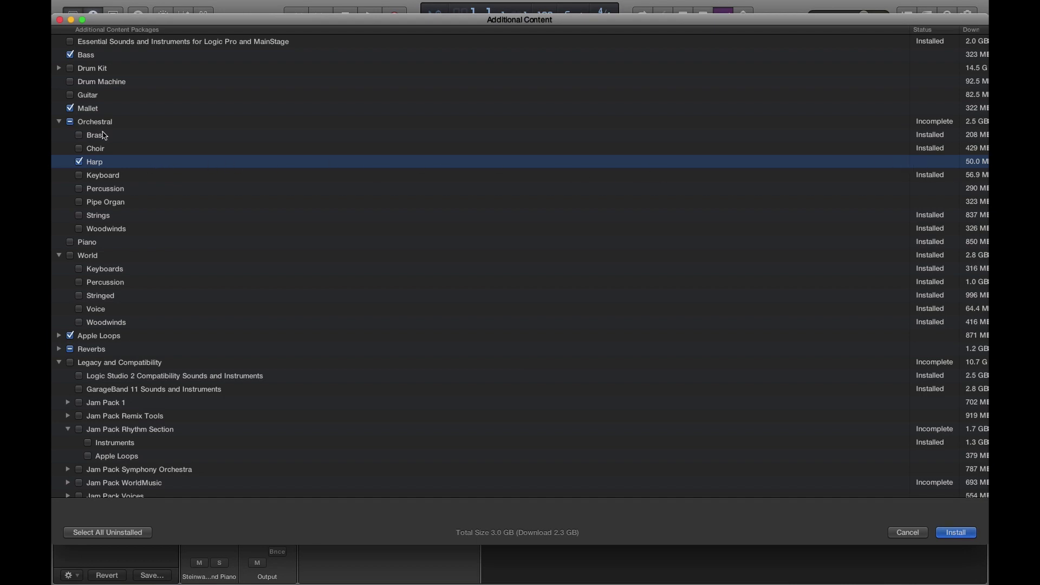
{"action": "left_click", "coordinate": [198, 192]}
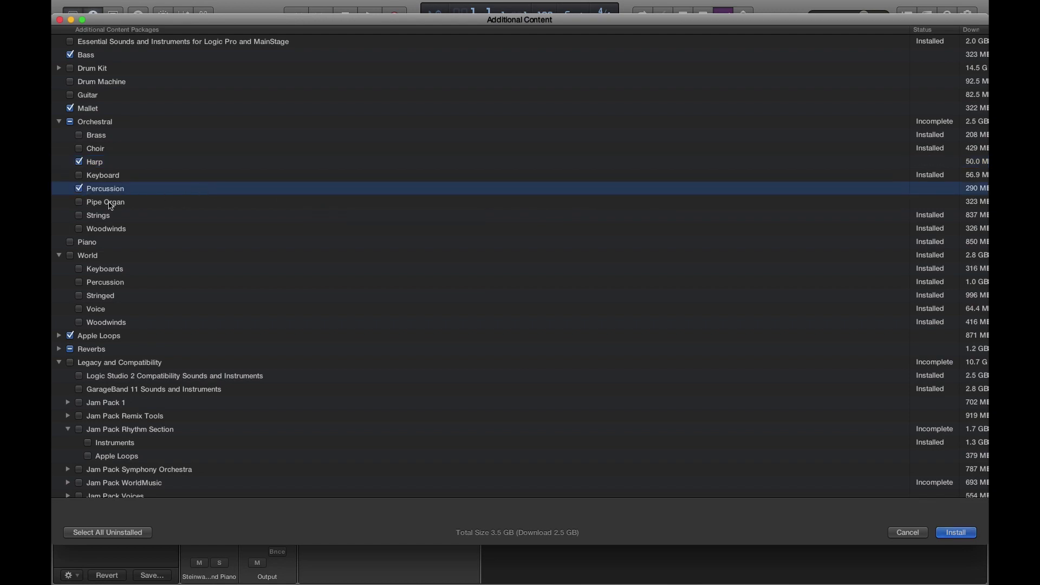
{"action": "left_click", "coordinate": [253, 210]}
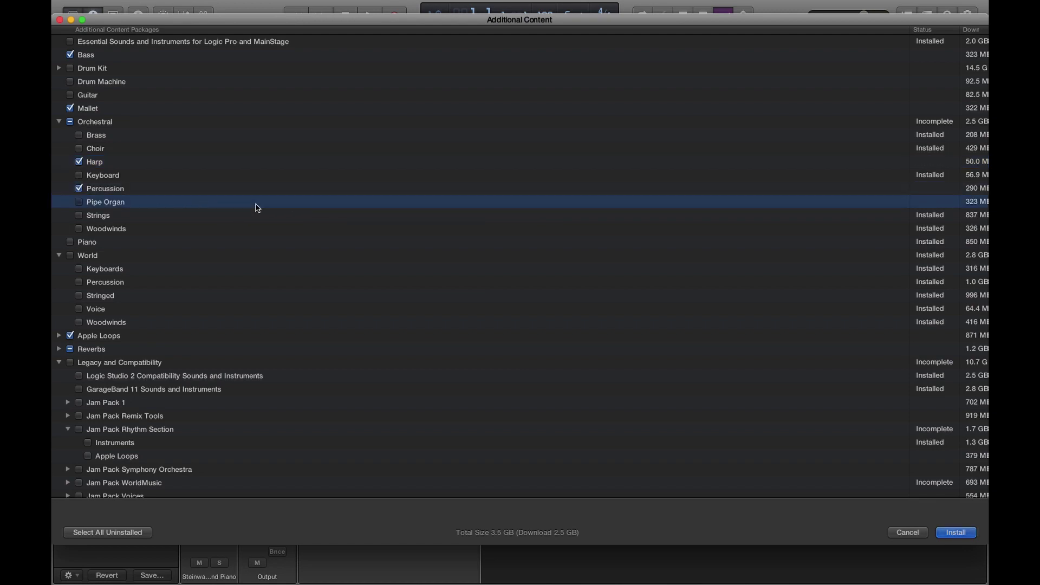
{"action": "left_click", "coordinate": [136, 220]}
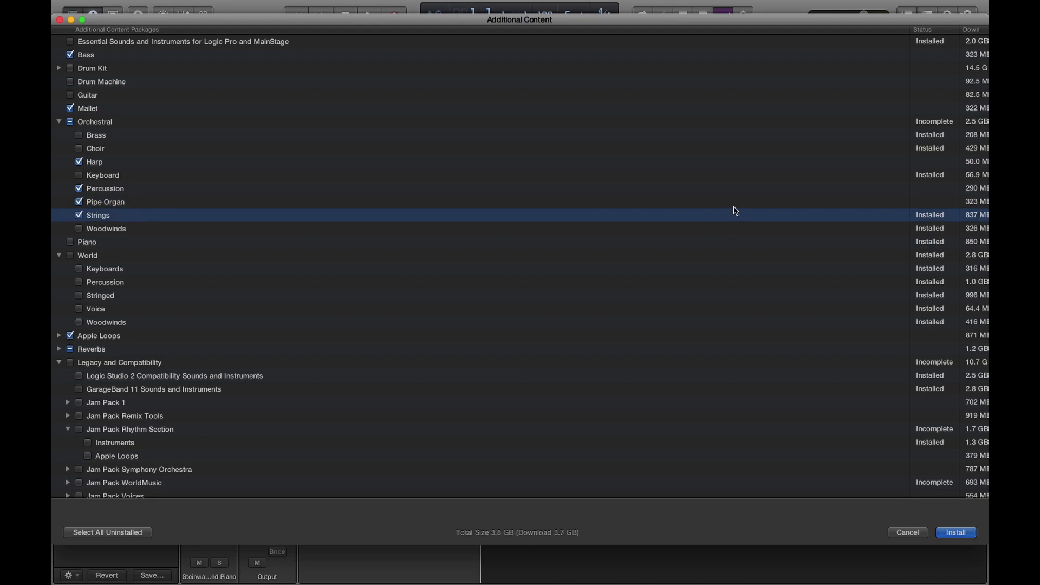
{"action": "left_click", "coordinate": [79, 216]}
Select the Jam Pack Rhythm Section package under Legacy and Compatibility.
{"action": "scroll", "coordinate": [127, 217], "scroll_direction": "down", "scroll_amount": 1}
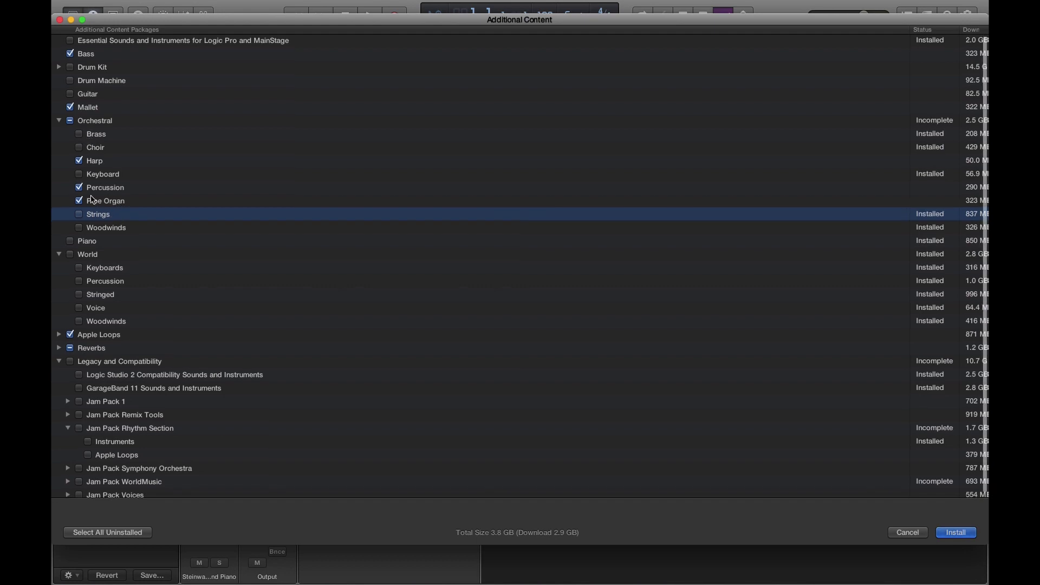
{"action": "scroll", "coordinate": [102, 299], "scroll_direction": "down", "scroll_amount": 1}
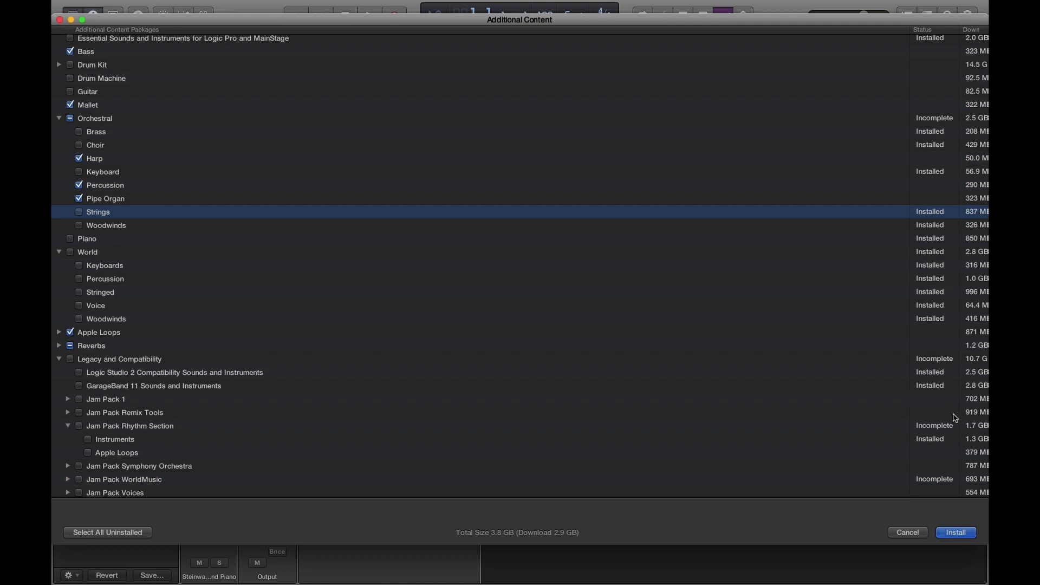
{"action": "scroll", "coordinate": [922, 432], "scroll_direction": "down", "scroll_amount": 1}
{"action": "left_click", "coordinate": [80, 422]}
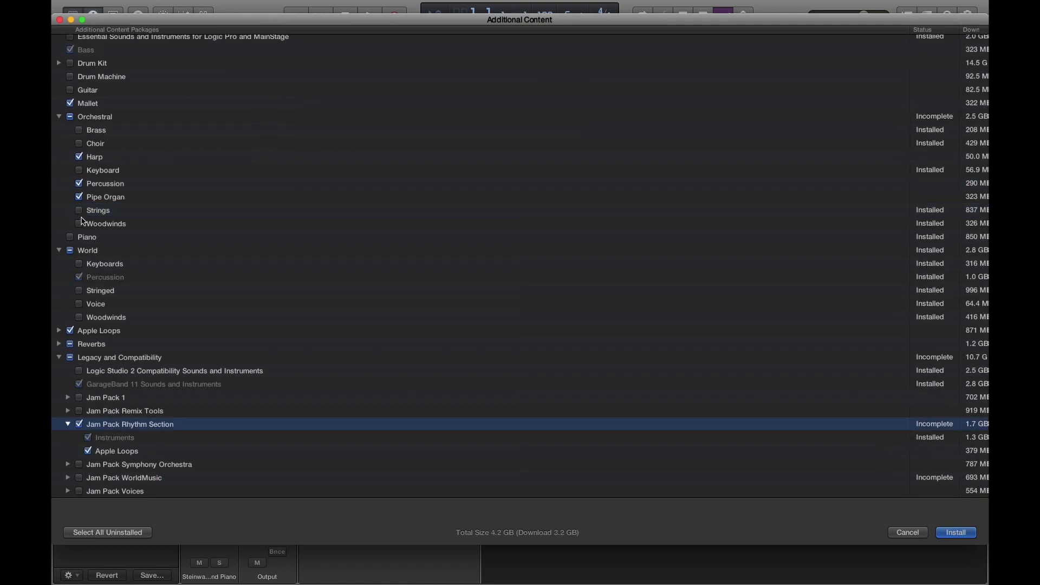
Expand Stereo Drum Kits under Drum Kit and select the Songwriter Kits and Alternative Kits packages.
{"action": "scroll", "coordinate": [92, 108], "scroll_direction": "up", "scroll_amount": 1}
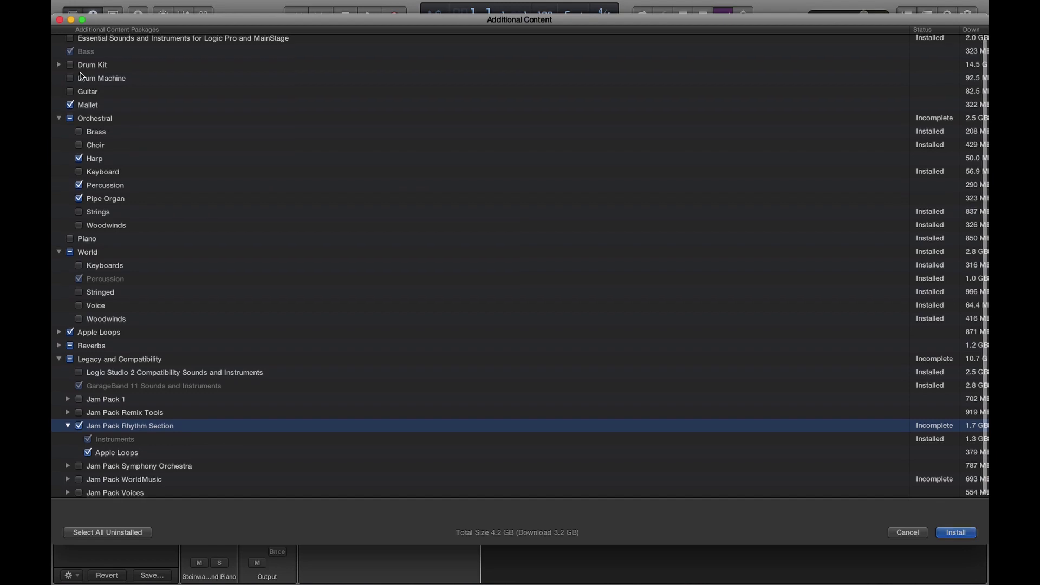
{"action": "left_click", "coordinate": [60, 66]}
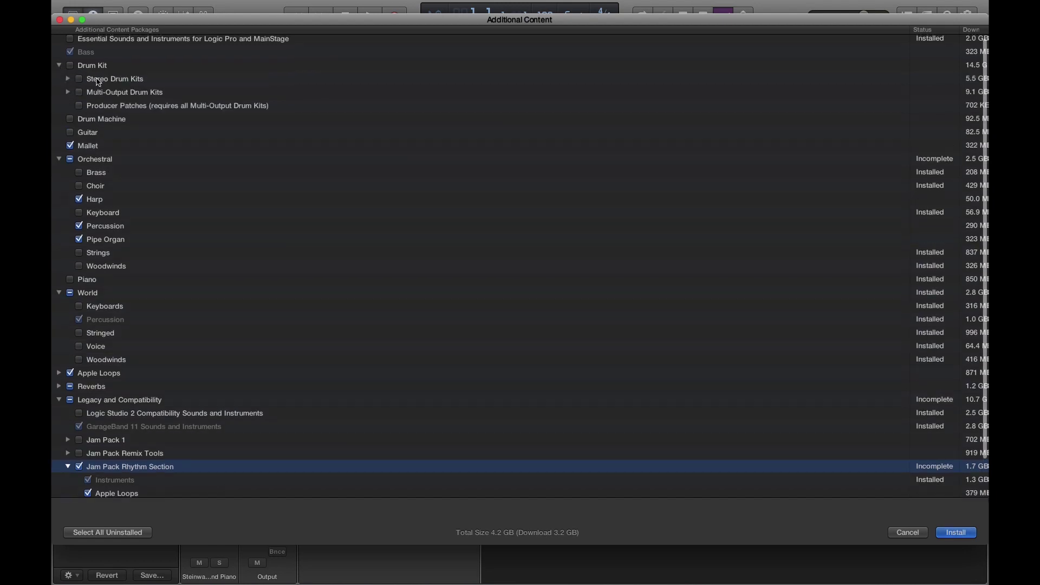
{"action": "left_click", "coordinate": [68, 79]}
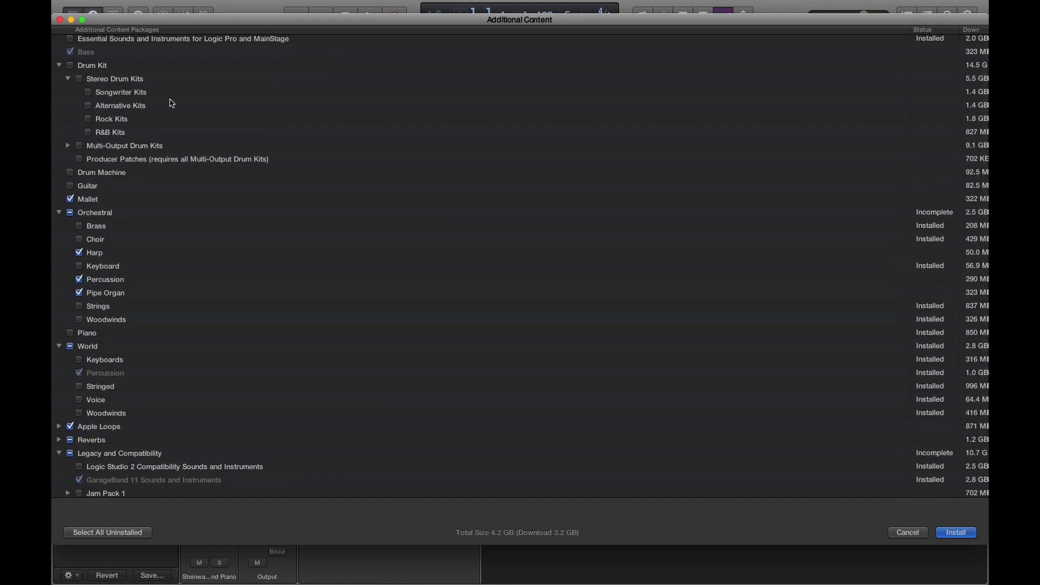
{"action": "left_click", "coordinate": [573, 92]}
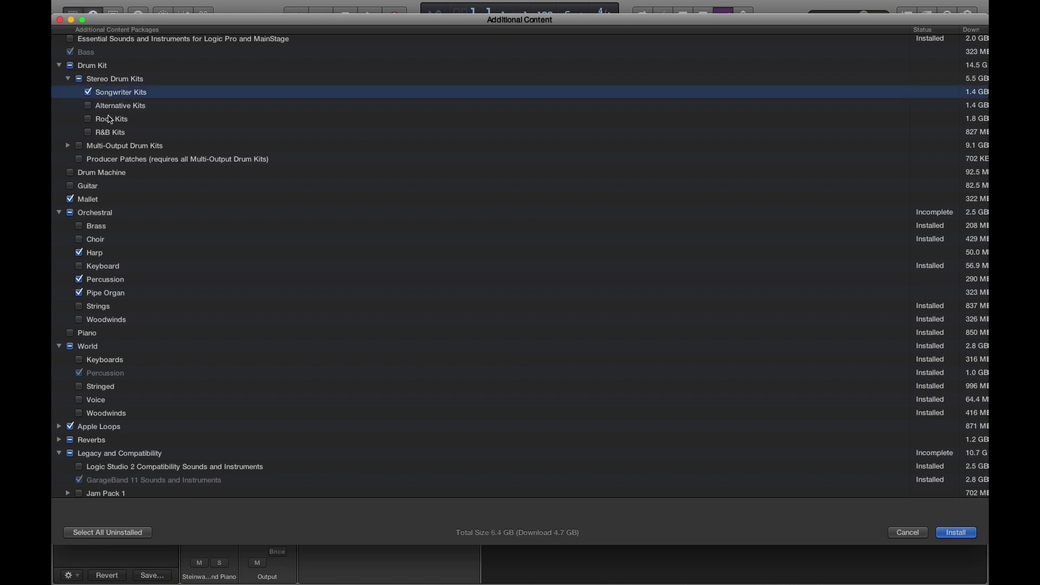
{"action": "left_click", "coordinate": [88, 105]}
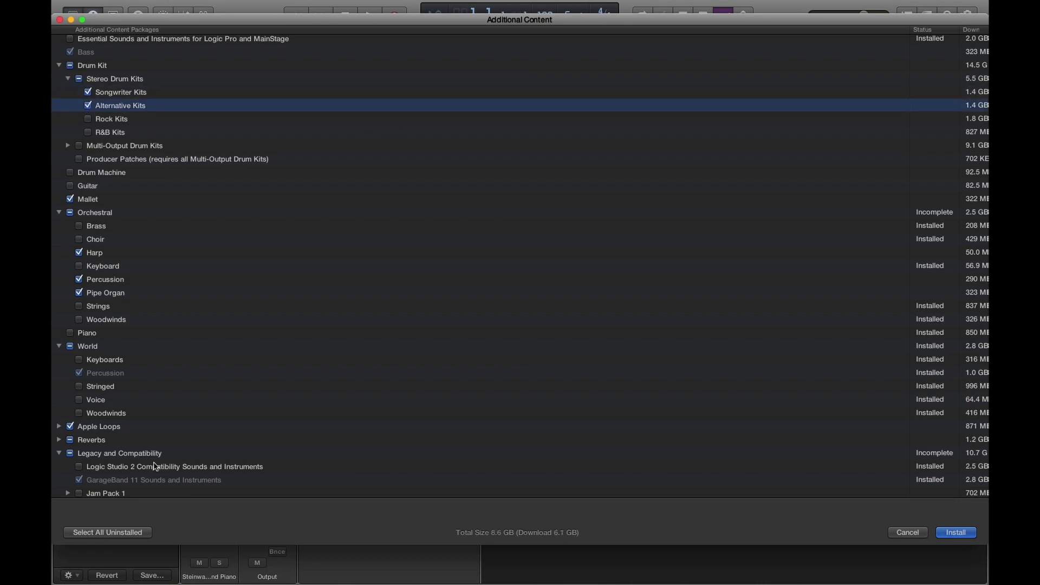
Deselect all Legacy and Compatibility packages, and expand the Reverbs group to check its selection.
{"action": "scroll", "coordinate": [137, 436], "scroll_direction": "down", "scroll_amount": 2}
{"action": "left_click", "coordinate": [70, 430]}
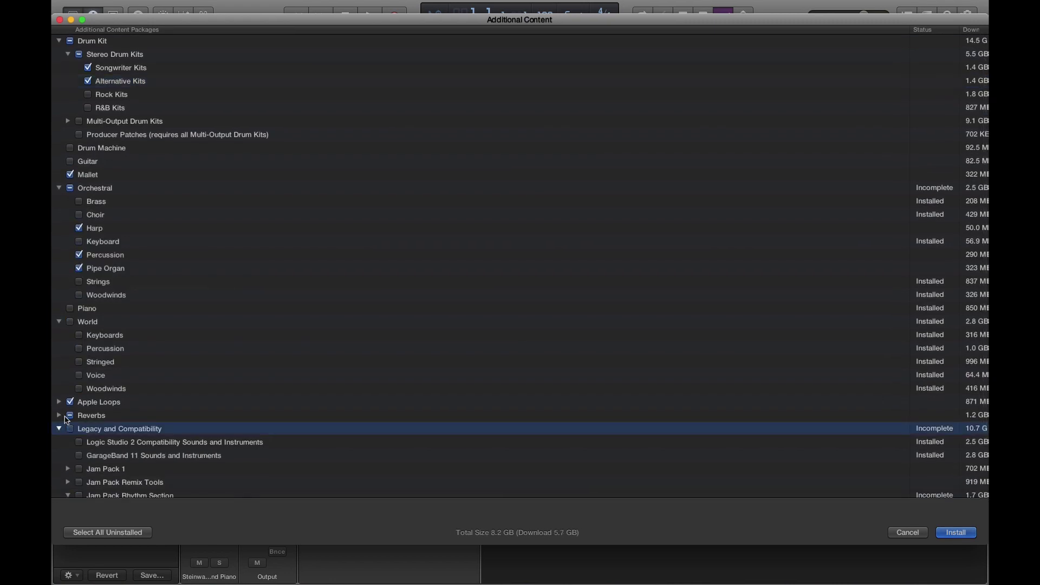
{"action": "left_click", "coordinate": [59, 416]}
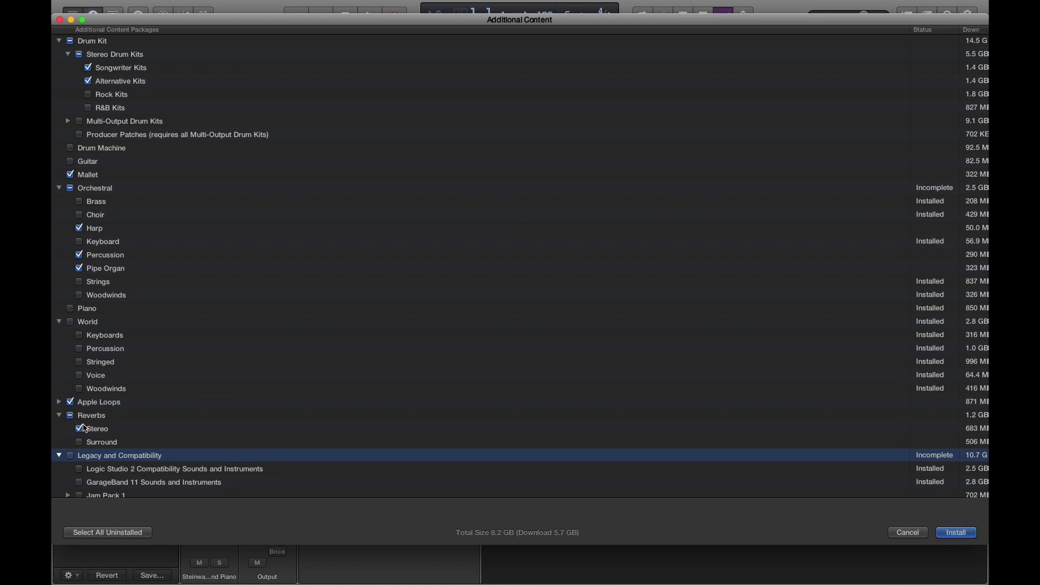
Add the Drum Machine package to the selection and start installing the selected additional content.
{"action": "scroll", "coordinate": [308, 308], "scroll_direction": "up", "scroll_amount": 2}
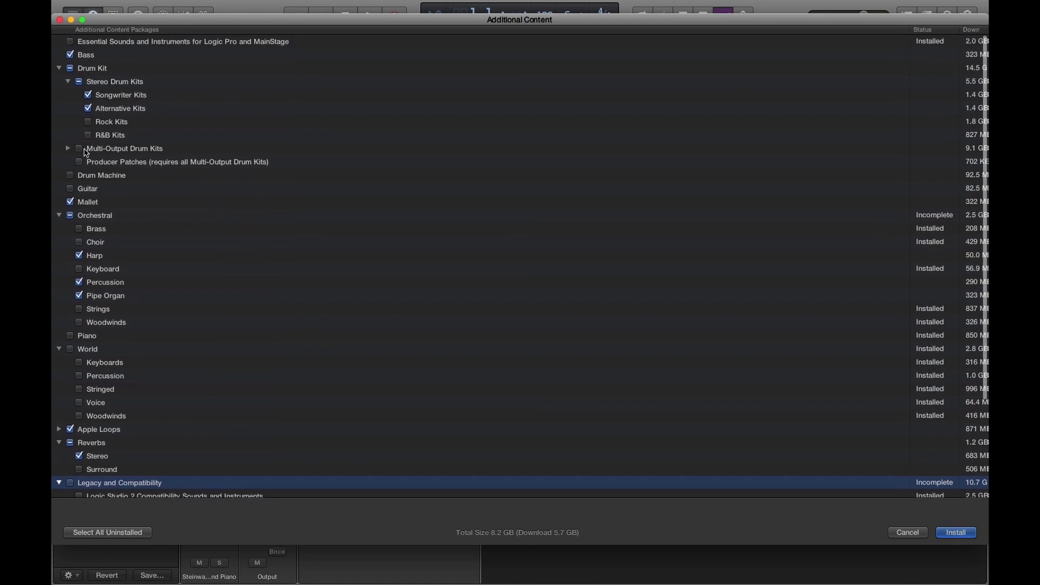
{"action": "left_click", "coordinate": [85, 176]}
{"action": "left_click", "coordinate": [73, 175]}
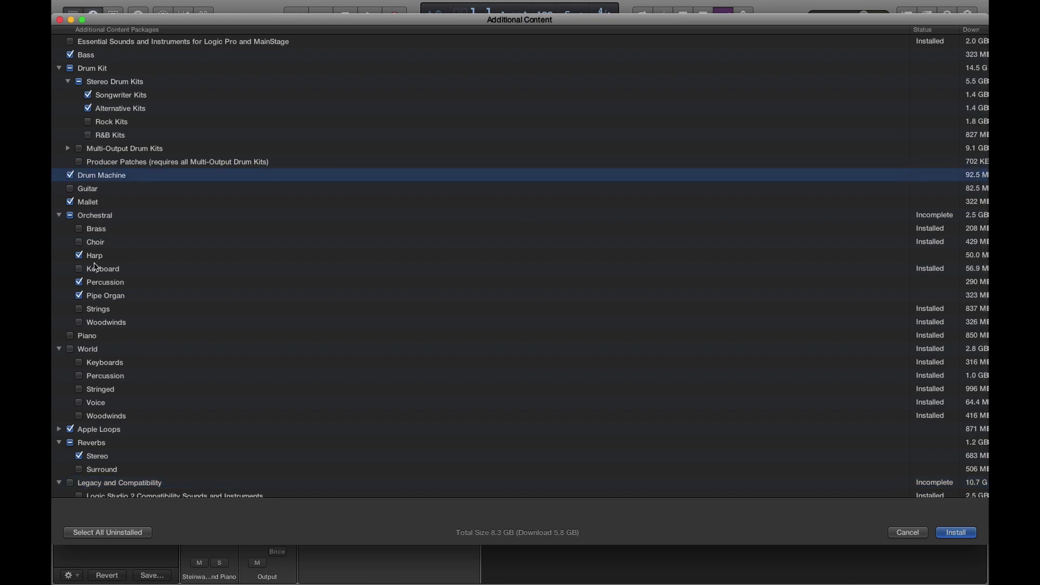
{"action": "left_click", "coordinate": [956, 533]}
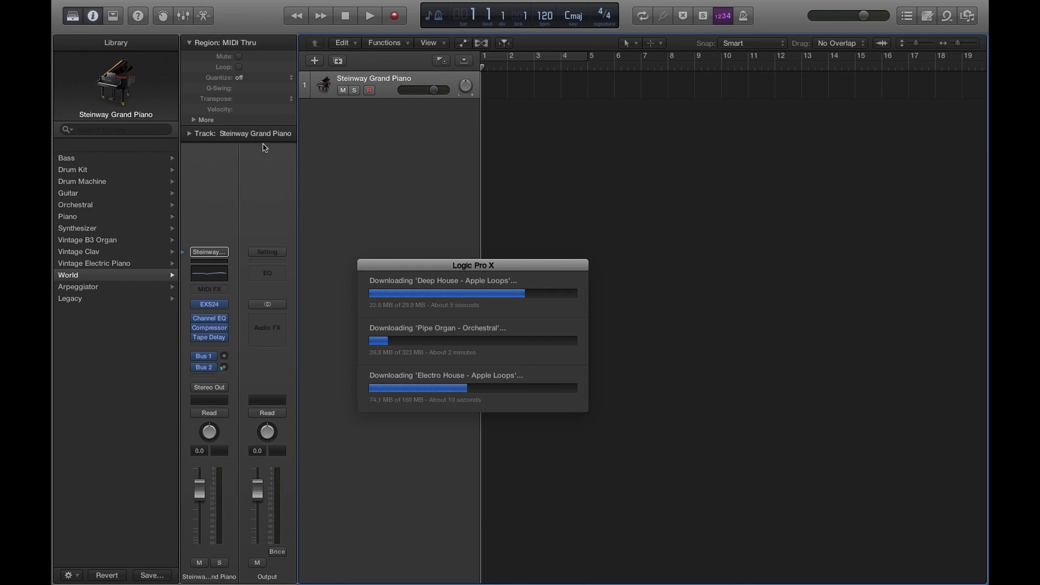
Switch to the lp10_ms3_content_2013 folder in Finder and move the MAContent10_InstrumentsMallet package clear of the other files.
{"action": "key", "text": "super+Tab"}
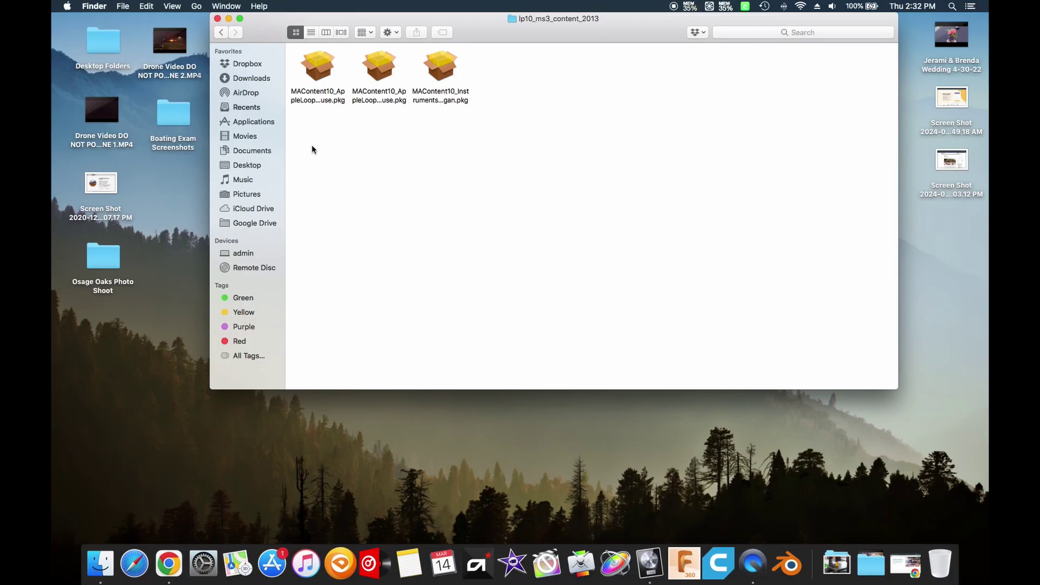
{"action": "left_click", "coordinate": [649, 563]}
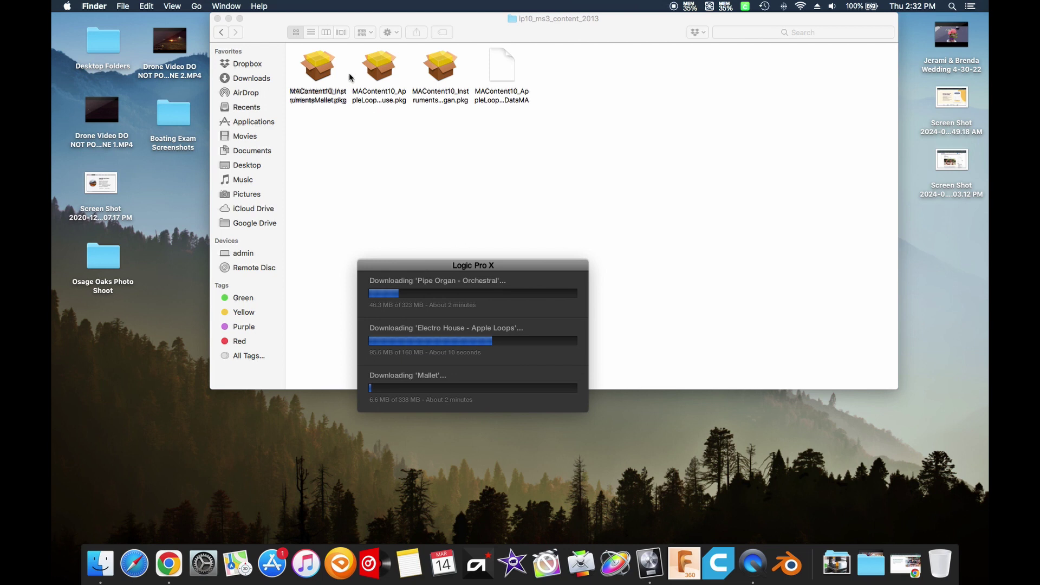
{"action": "left_click", "coordinate": [432, 65]}
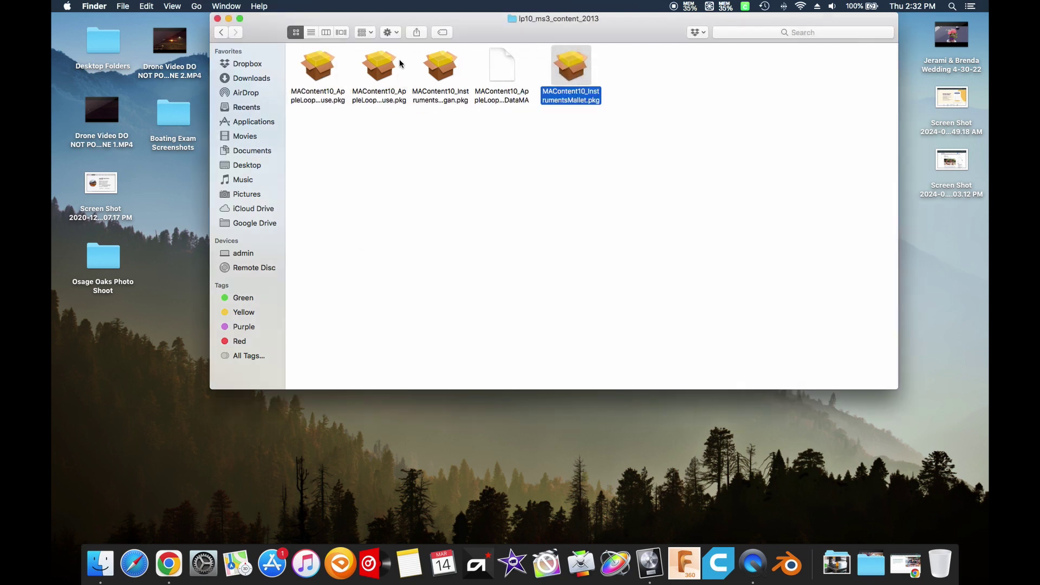
Examine the size and modification date of the MAContent10_AppleLoopsElectroHouse and MAContent10_AppleLoopsDeepHouse packages in their file info.
{"action": "right_click", "coordinate": [327, 71]}
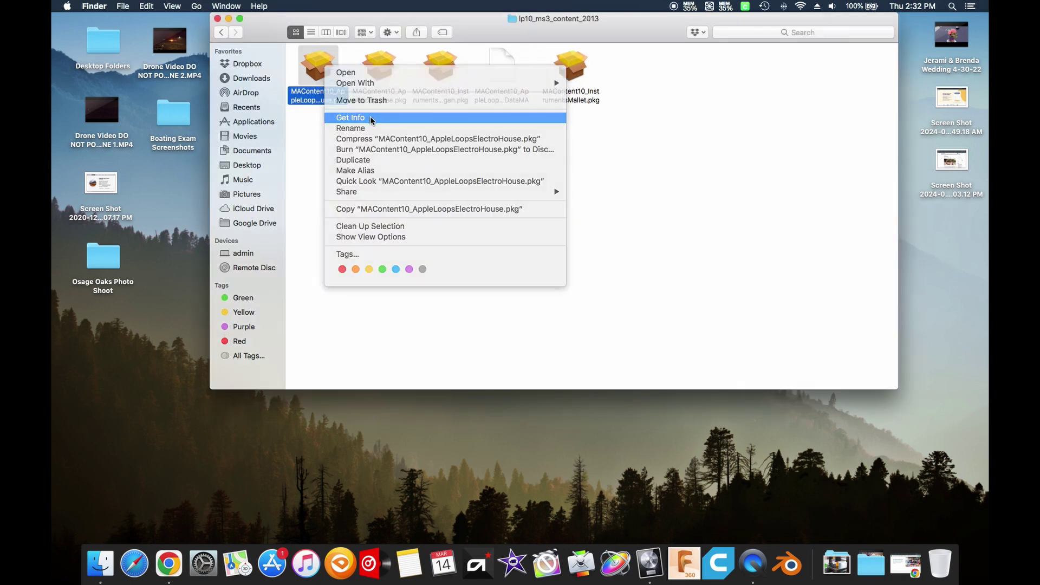
{"action": "left_click", "coordinate": [323, 104]}
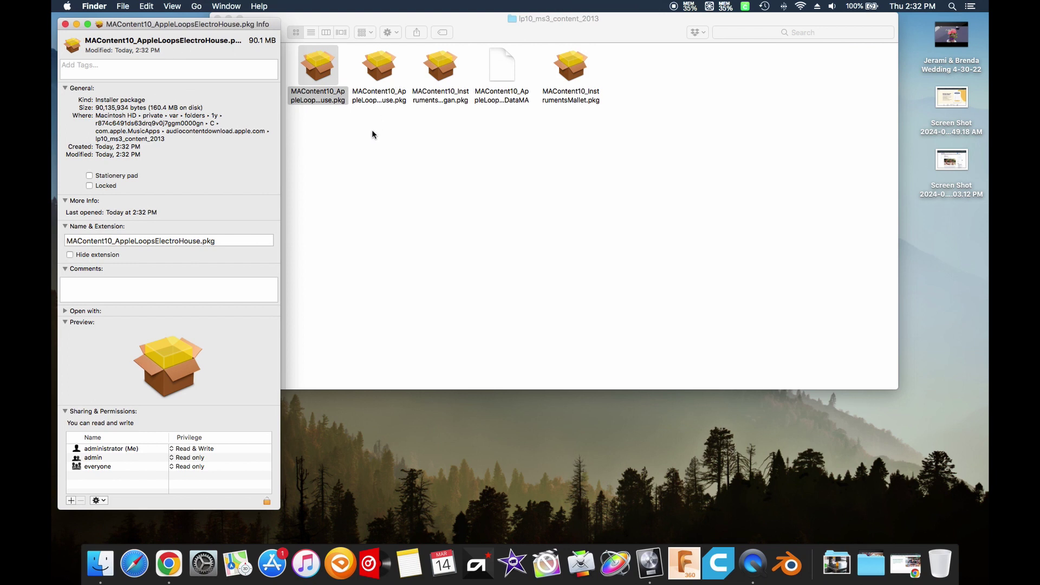
{"action": "left_click", "coordinate": [380, 73]}
{"action": "right_click", "coordinate": [382, 71]}
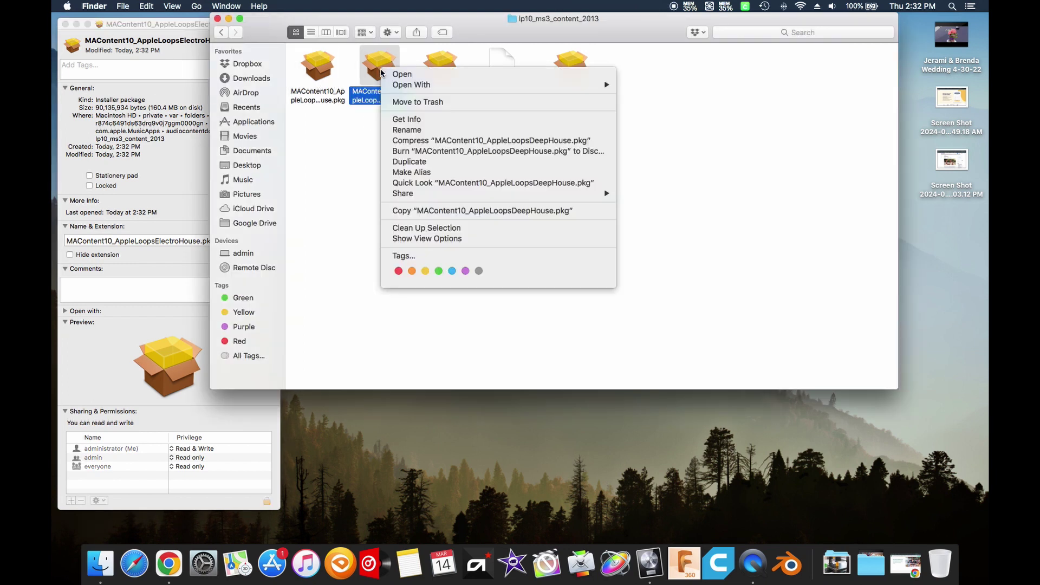
{"action": "left_click", "coordinate": [417, 118]}
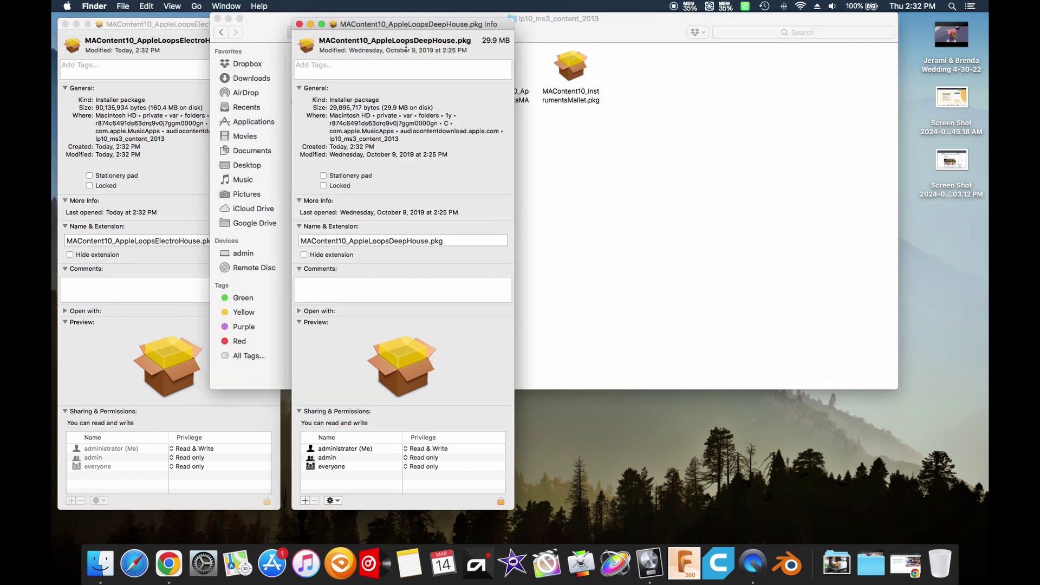
{"action": "left_click", "coordinate": [298, 24]}
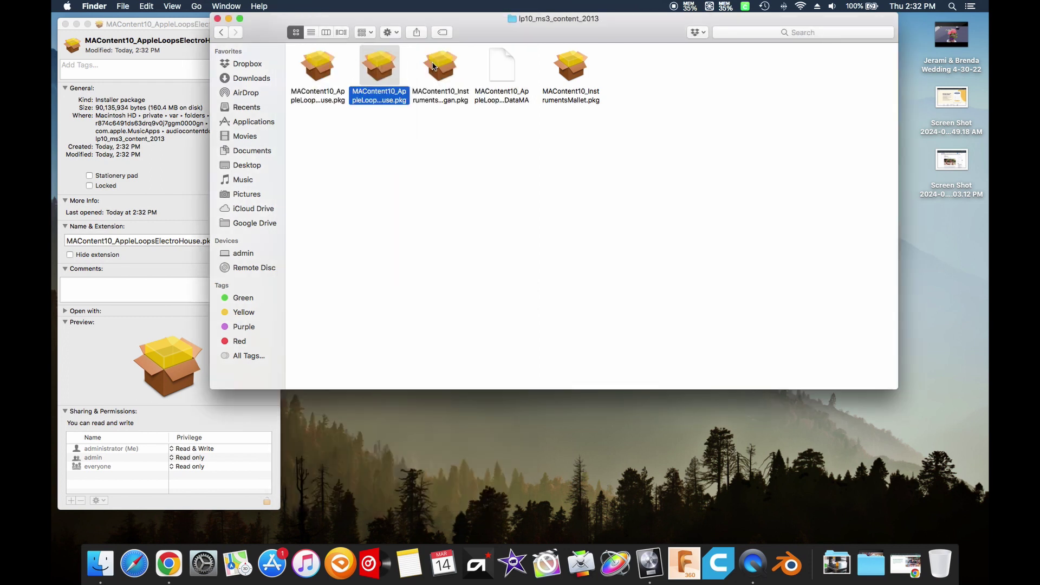
Examine the size and modification date of the MAContent10_InstrumentsOrchestralPipeOrgan package in its file info, and close all info windows.
{"action": "left_click", "coordinate": [437, 65]}
{"action": "right_click", "coordinate": [438, 66]}
{"action": "left_click", "coordinate": [463, 118]}
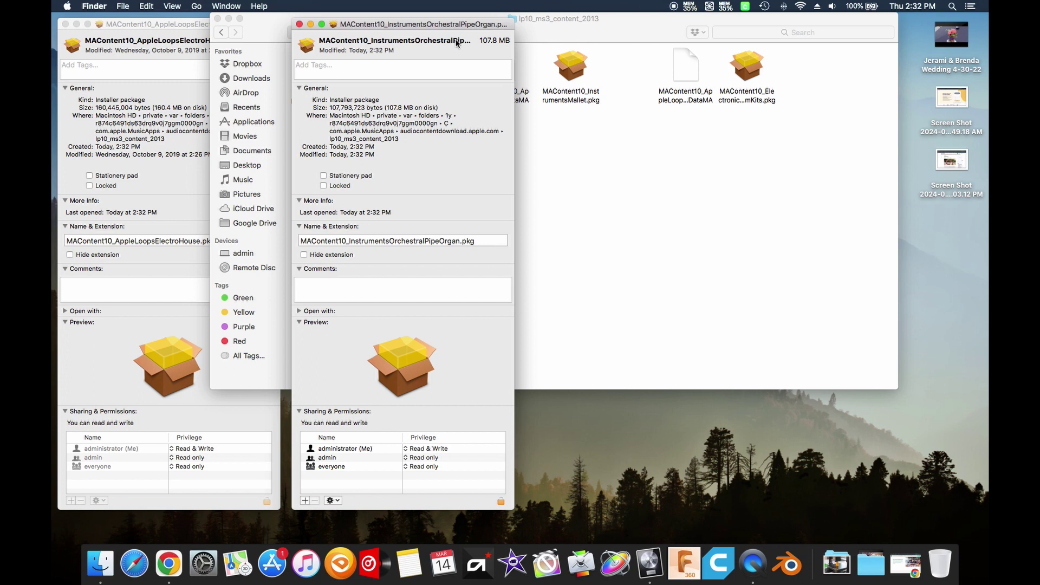
{"action": "left_click", "coordinate": [65, 24]}
{"action": "left_click_drag", "start_coordinate": [364, 41], "coordinate": [608, 87]}
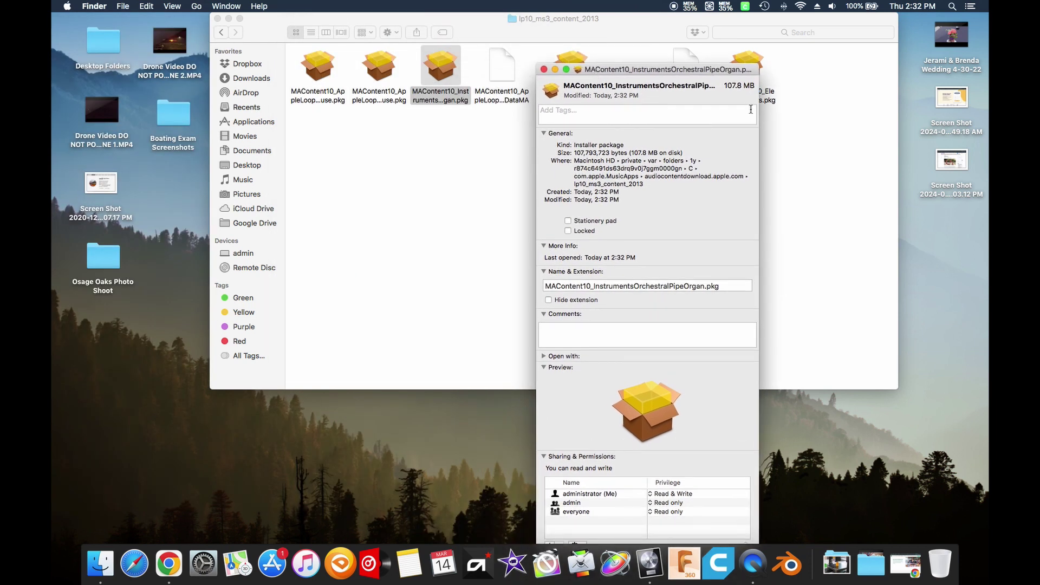
{"action": "left_click", "coordinate": [544, 70]}
{"action": "right_click", "coordinate": [439, 67]}
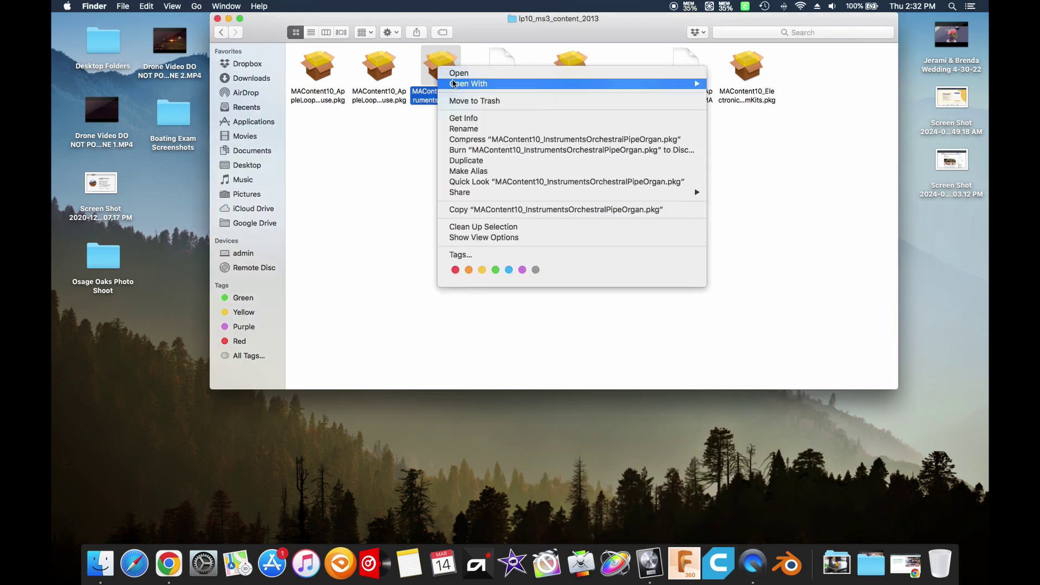
{"action": "left_click", "coordinate": [473, 117]}
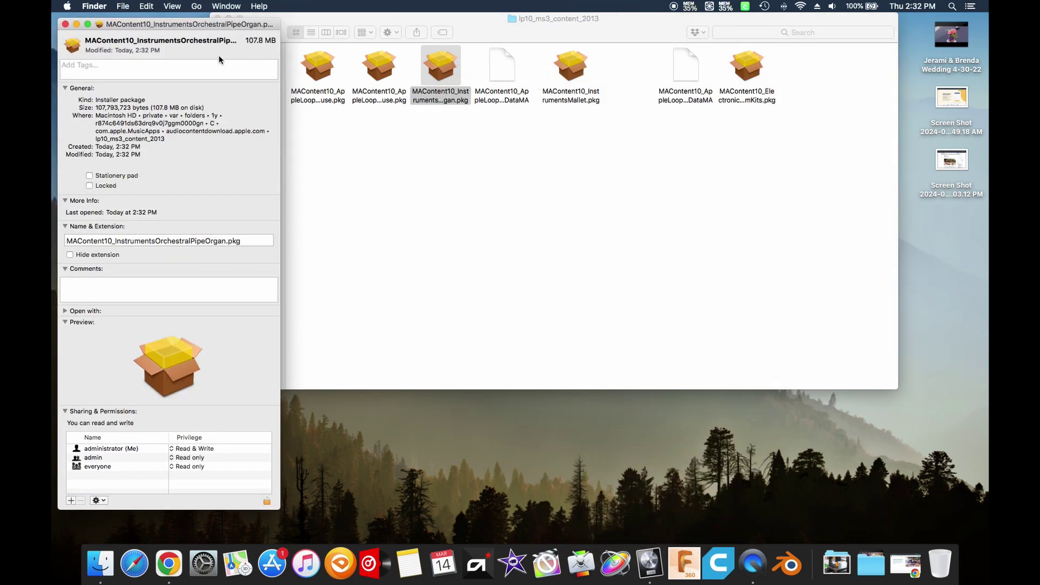
{"action": "left_click", "coordinate": [65, 25]}
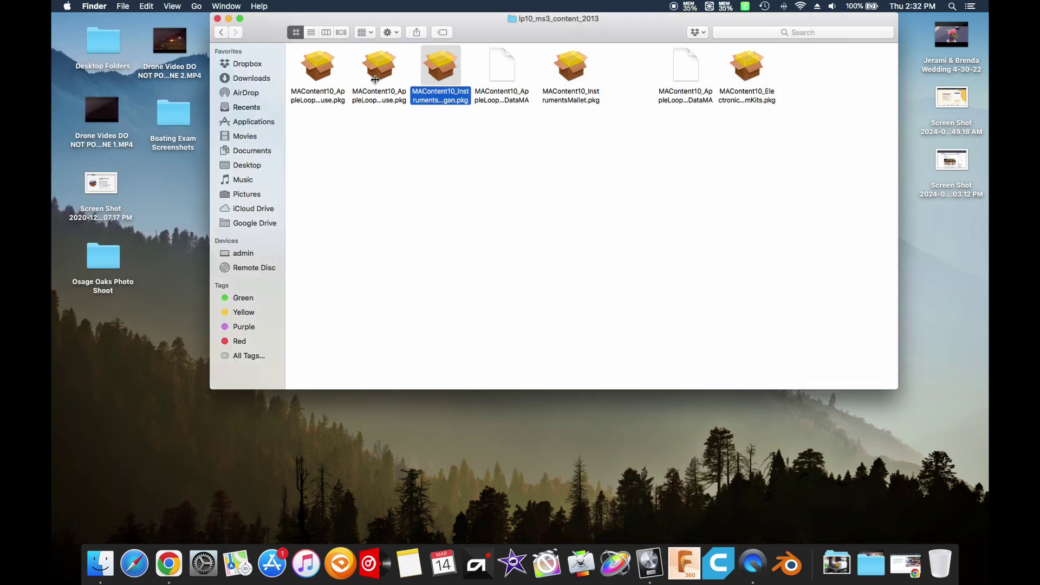
Try to install the MAContent10_InstrumentsOrchestralPipeOrgan package on Macintosh HD, authorizing it with the administrator account password.
{"action": "double_click", "coordinate": [442, 67]}
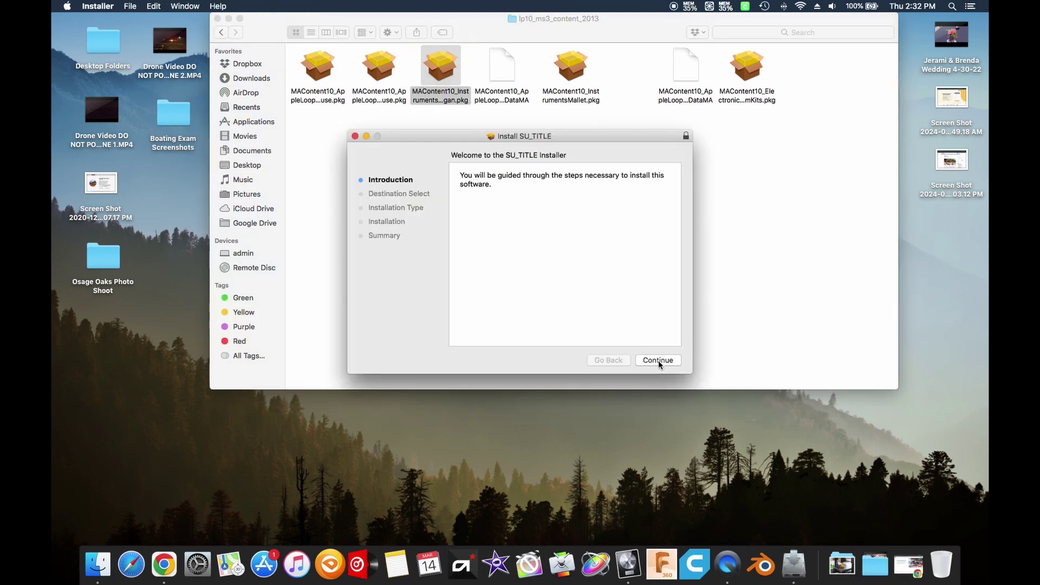
{"action": "left_click", "coordinate": [659, 360]}
{"action": "left_click", "coordinate": [671, 362]}
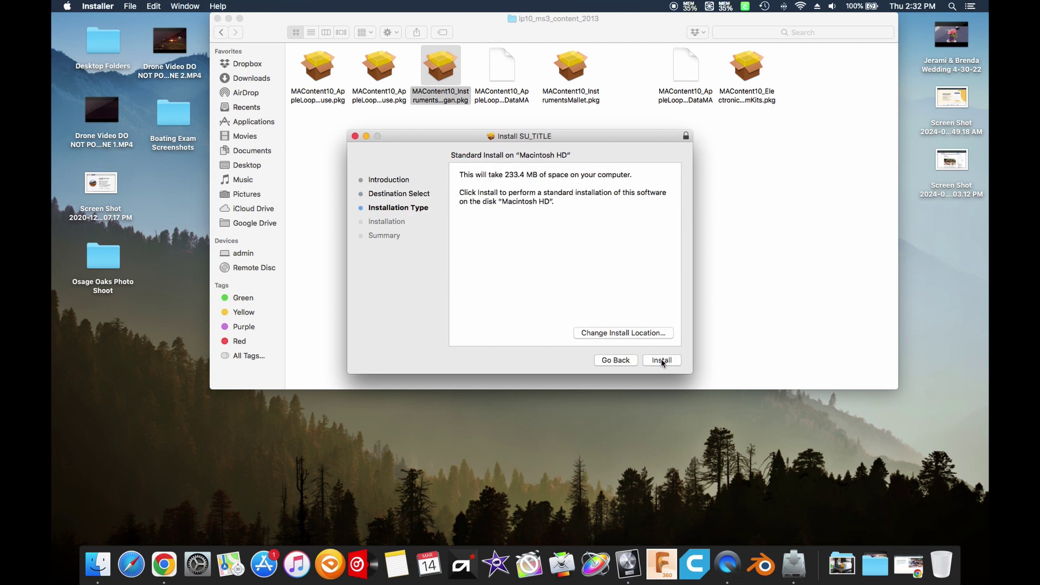
{"action": "left_click", "coordinate": [662, 360]}
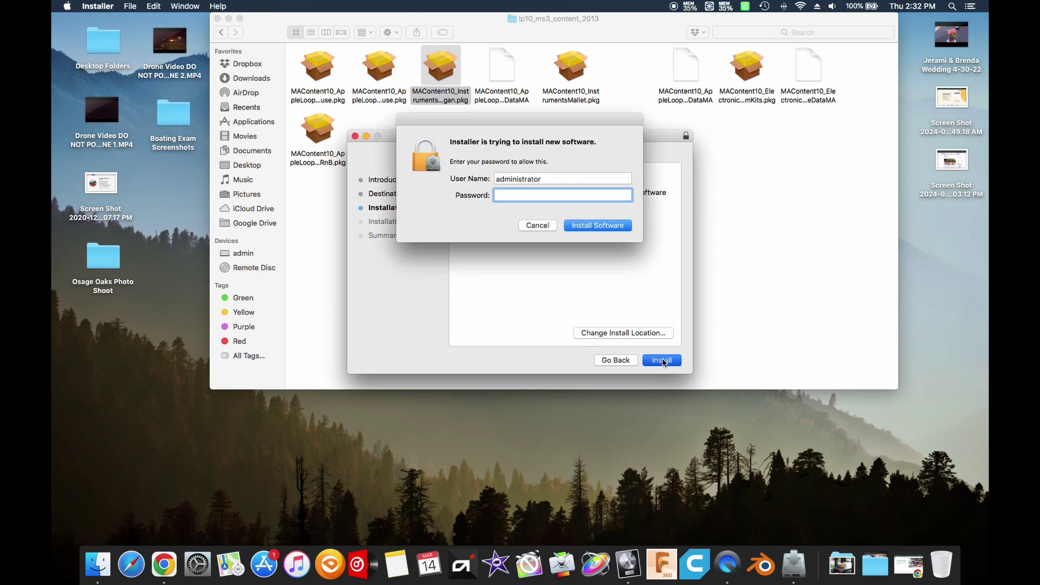
{"action": "key", "text": "Return"}
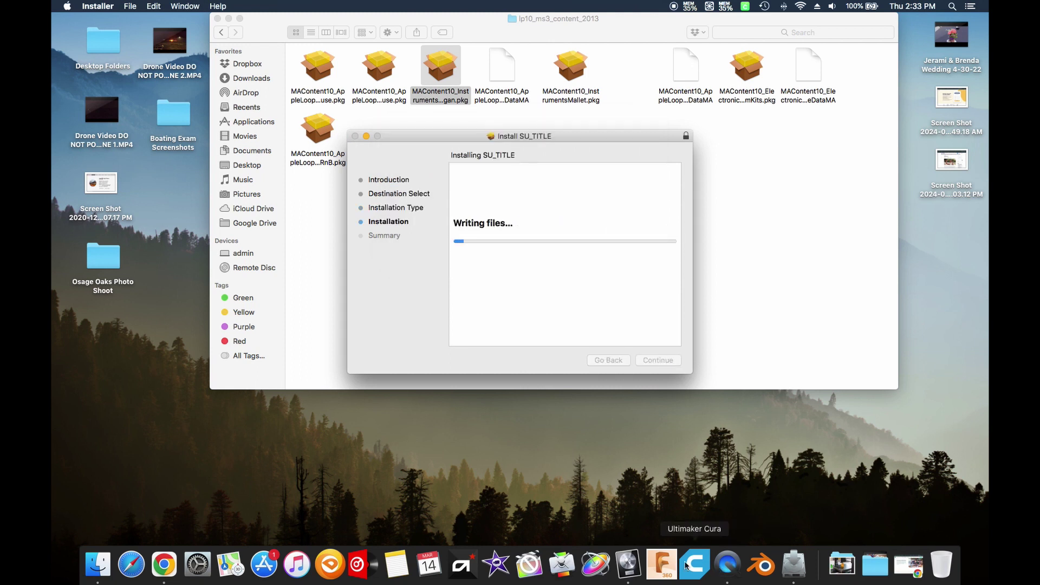
Switch to Logic Pro X and move its download progress window clear of the Installer message to check the Pipe Organ download.
{"action": "left_click", "coordinate": [623, 564]}
{"action": "left_click_drag", "start_coordinate": [509, 267], "coordinate": [750, 304]}
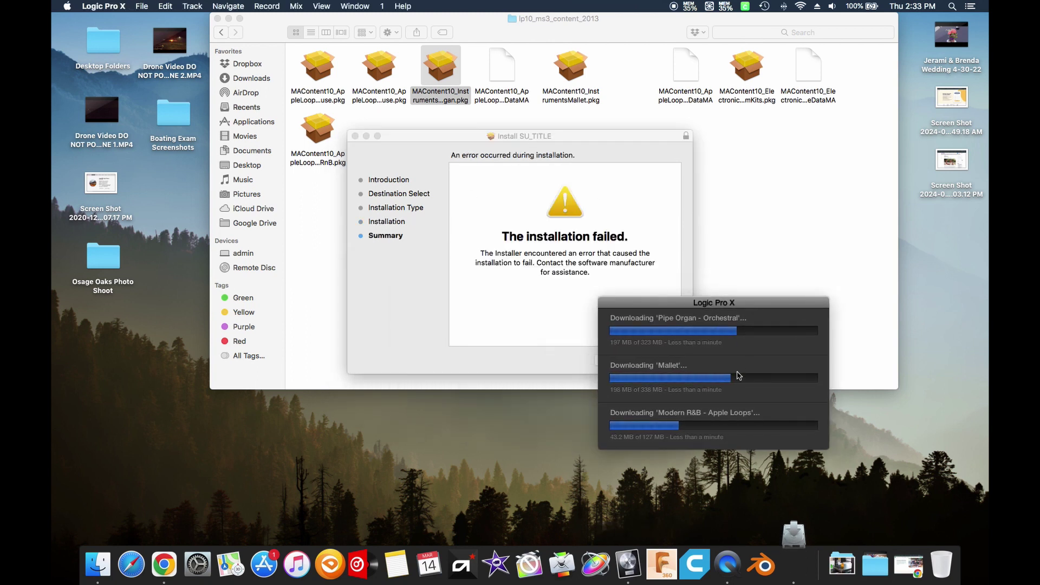
Move the failed Pipe Organ installer aside to check Logic Pro X's download progress, then close the failed installation and quit Installer.
{"action": "left_click_drag", "start_coordinate": [521, 139], "coordinate": [469, 148]}
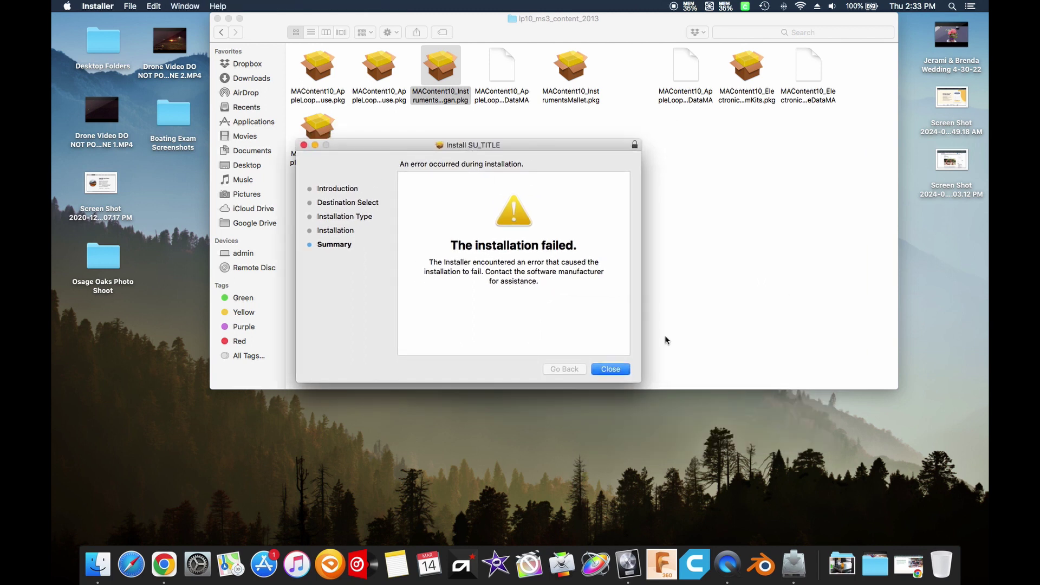
{"action": "left_click", "coordinate": [630, 565]}
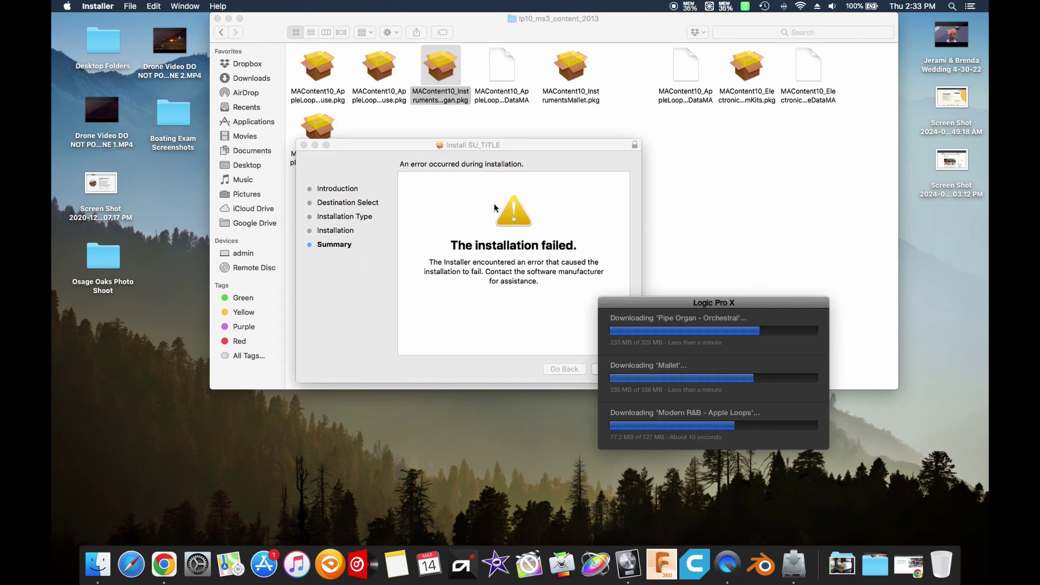
{"action": "left_click", "coordinate": [304, 145]}
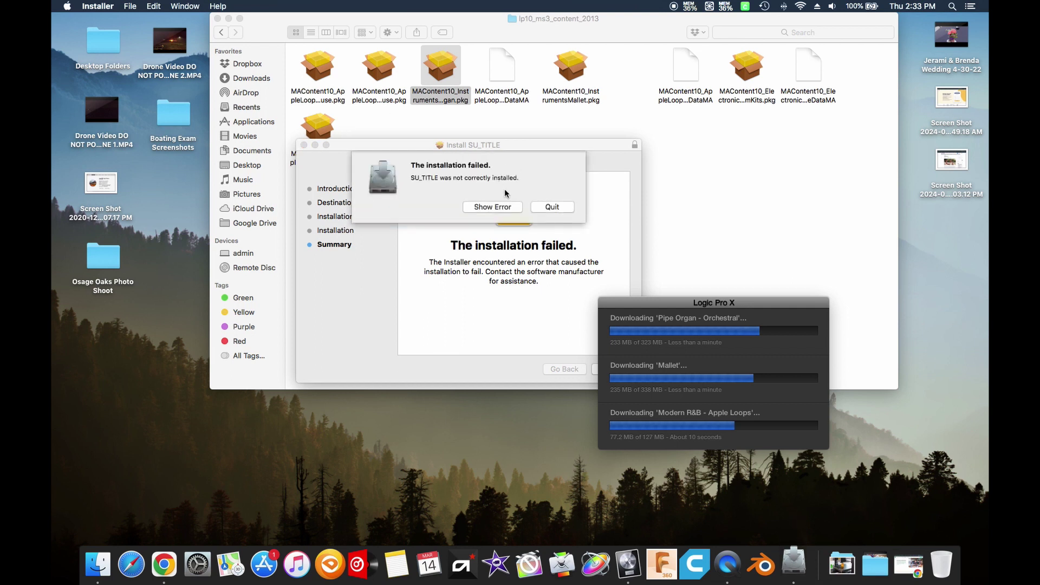
{"action": "left_click", "coordinate": [539, 208]}
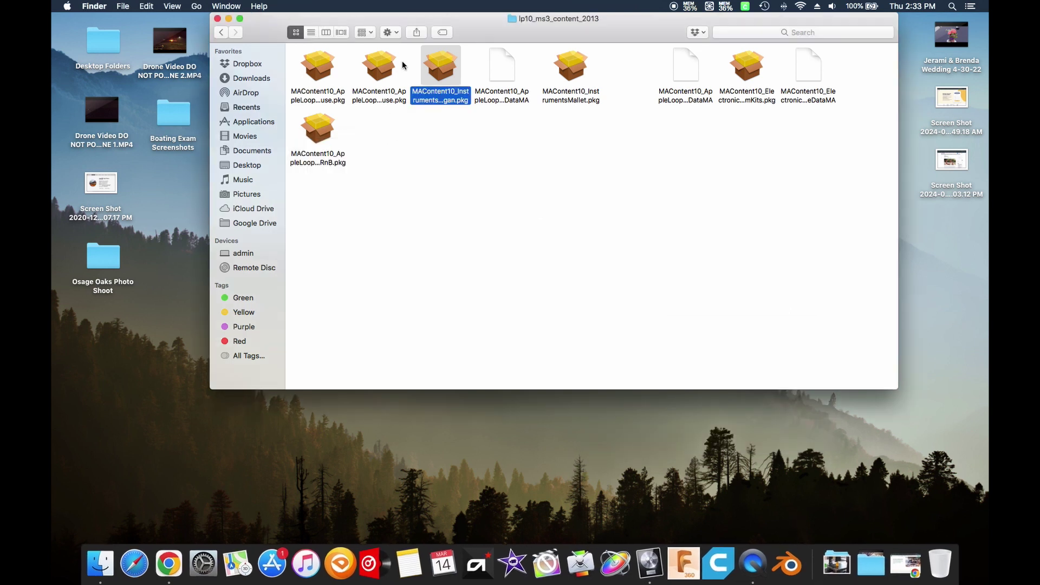
Compare the MAContent10_InstrumentsOrchestralPipeOrgan package's file size with Logic Pro X's download progress, and move the package to an empty area of the folder.
{"action": "left_click", "coordinate": [649, 563]}
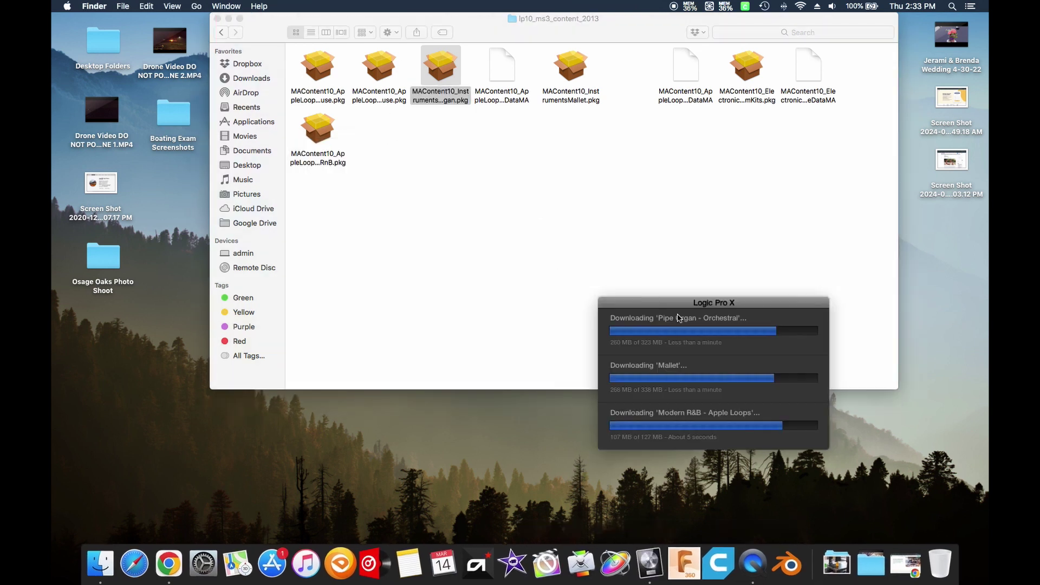
{"action": "right_click", "coordinate": [449, 69]}
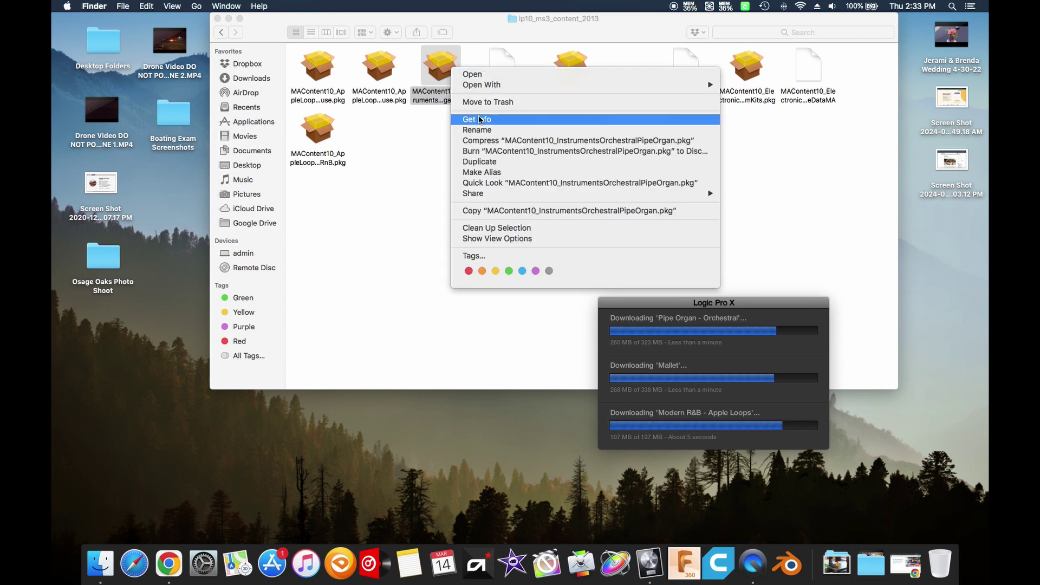
{"action": "left_click", "coordinate": [243, 73]}
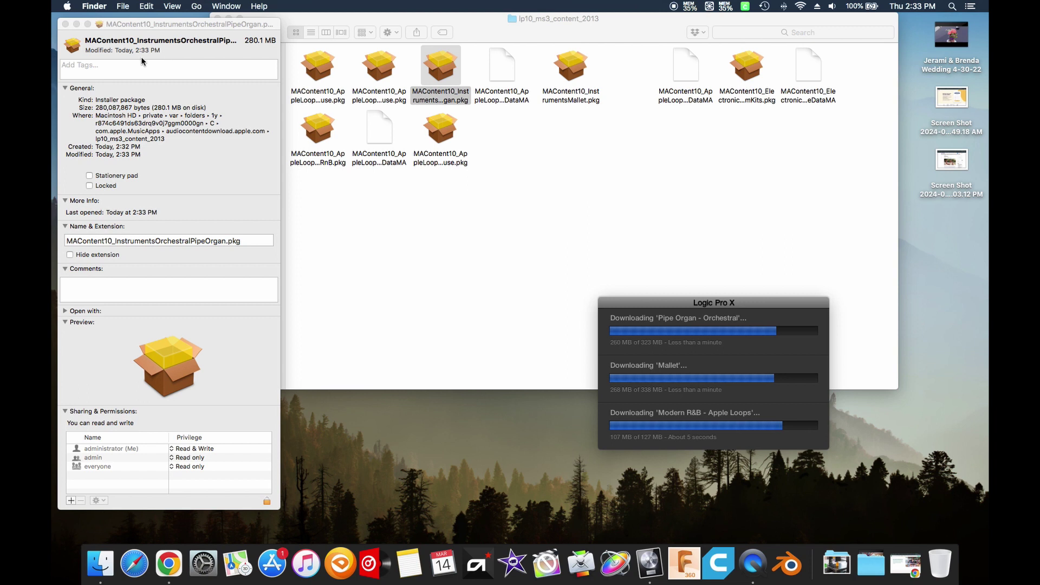
{"action": "left_click", "coordinate": [66, 24]}
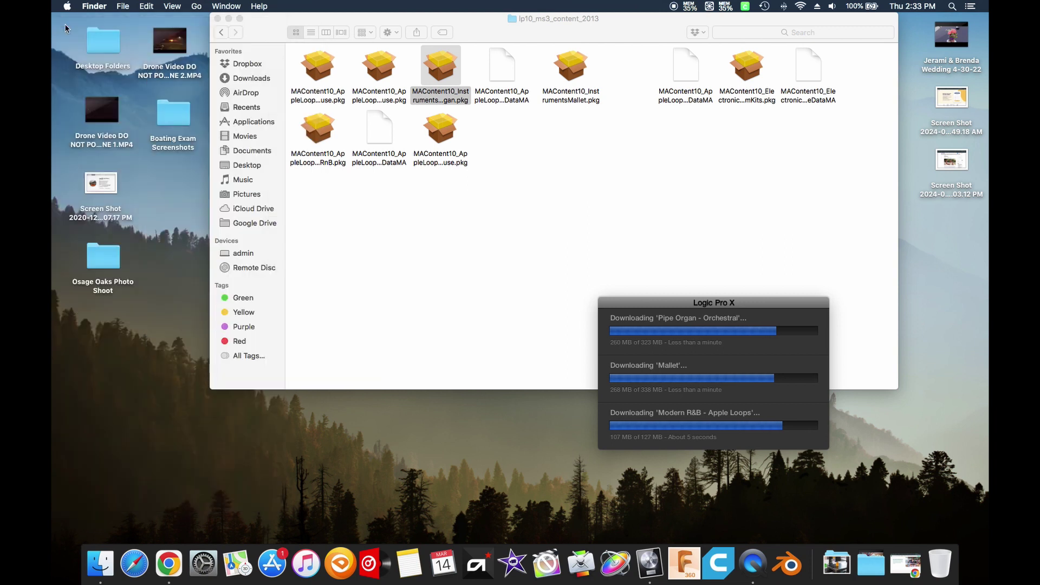
{"action": "left_click_drag", "start_coordinate": [446, 77], "coordinate": [587, 191]}
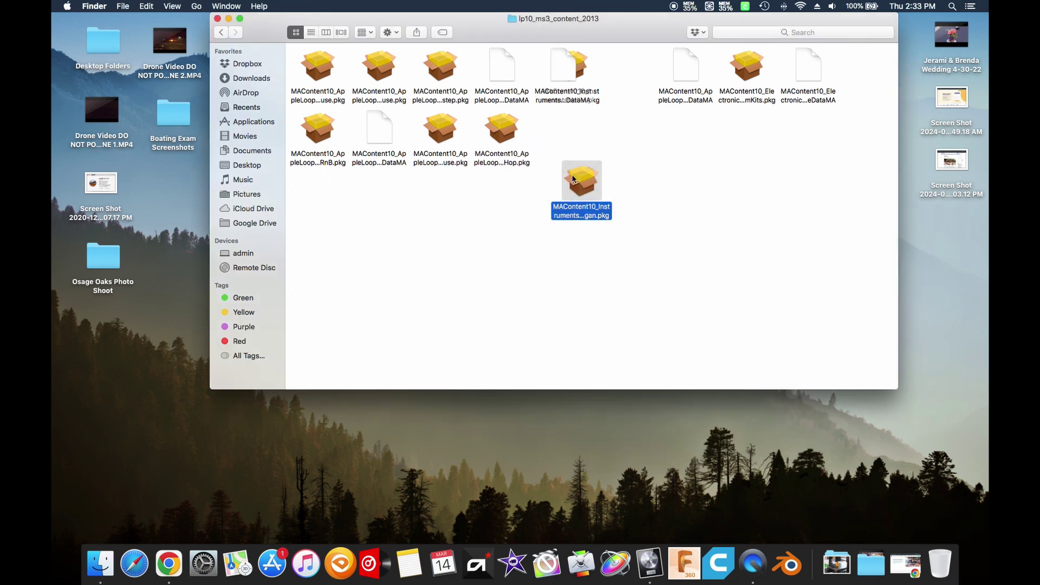
Examine the size and modification date of the MAContent10_AppleLoopsDubstep package in its file info, and close the info window.
{"action": "right_click", "coordinate": [444, 74]}
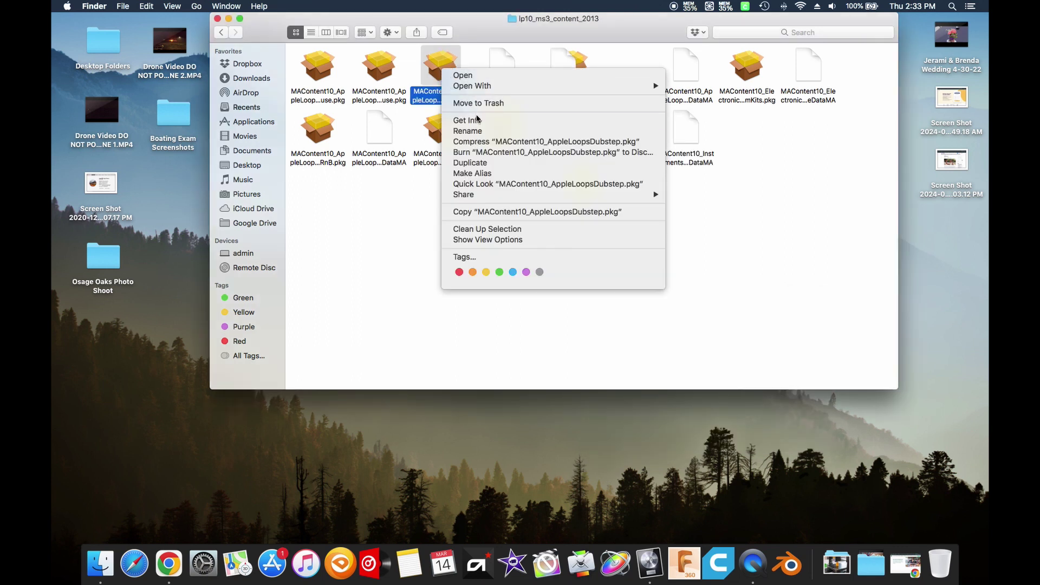
{"action": "left_click", "coordinate": [478, 121]}
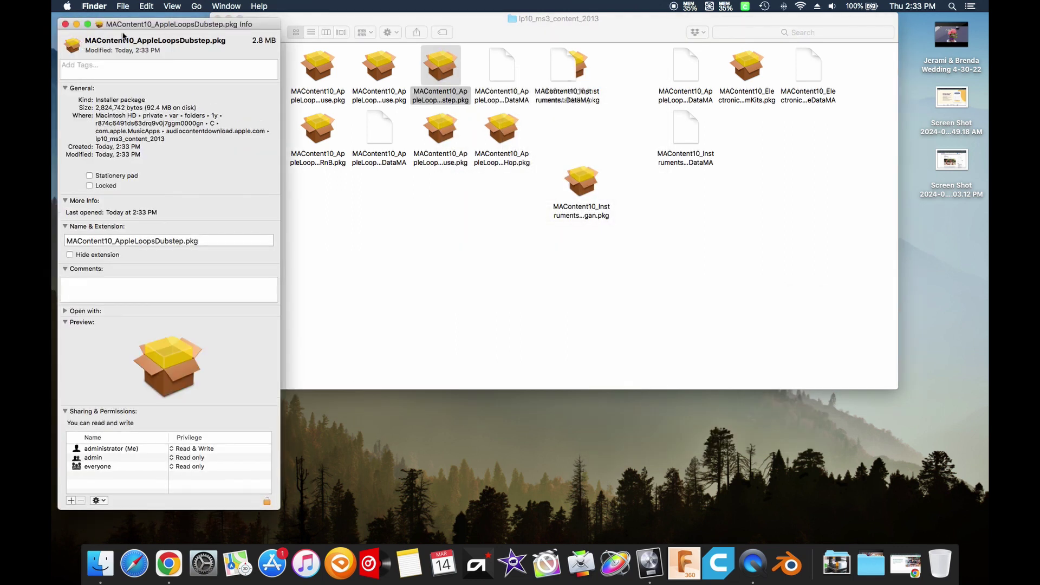
{"action": "left_click", "coordinate": [66, 24]}
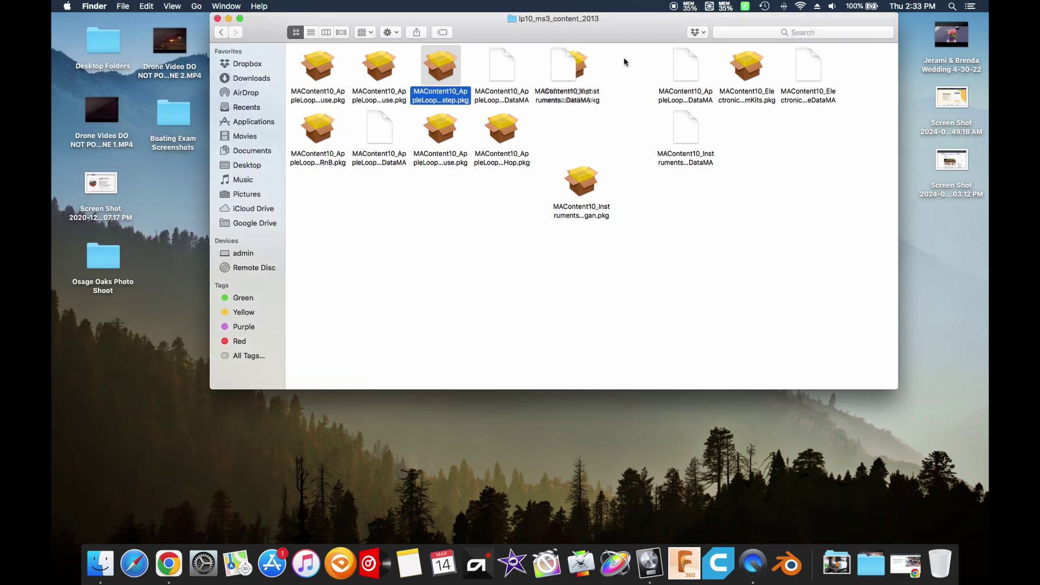
Separate the MAContent10_InstrumentsMallet package from the overlapping file and examine its file info.
{"action": "right_click", "coordinate": [587, 61]}
{"action": "left_click", "coordinate": [598, 55]}
{"action": "left_click_drag", "start_coordinate": [580, 65], "coordinate": [615, 65]}
{"action": "right_click", "coordinate": [620, 63]}
{"action": "left_click", "coordinate": [650, 114]}
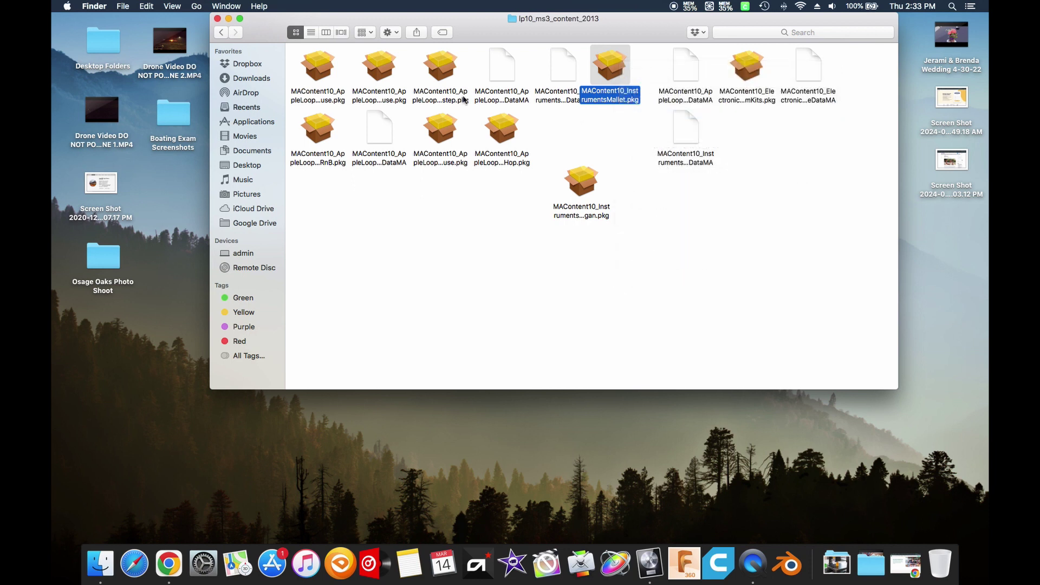
{"action": "left_click", "coordinate": [65, 25]}
Move the MAContent10_InstrumentsMallet and MAContent10_InstrumentsOrchestralPipeOrgan packages into the empty area below the other files.
{"action": "left_click_drag", "start_coordinate": [610, 65], "coordinate": [629, 283]}
{"action": "left_click", "coordinate": [582, 200]}
{"action": "left_click_drag", "start_coordinate": [583, 199], "coordinate": [559, 290]}
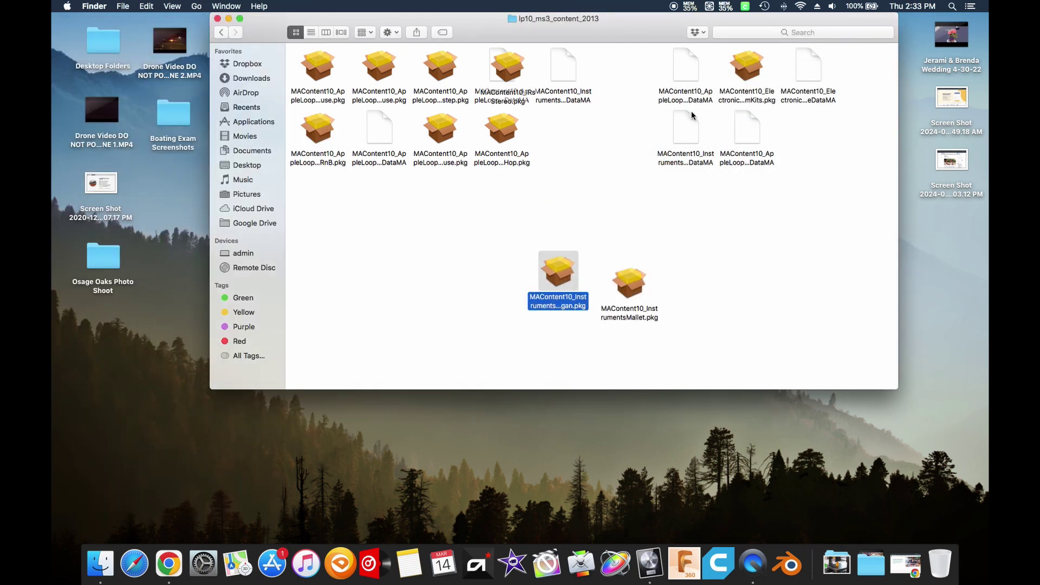
Examine the size and modification date of the MAContent10_ElectronicDrumKits and MAContent10_AppleLoopsModernRnB packages in their file info.
{"action": "left_click", "coordinate": [743, 72]}
{"action": "right_click", "coordinate": [743, 72]}
{"action": "left_click", "coordinate": [769, 121]}
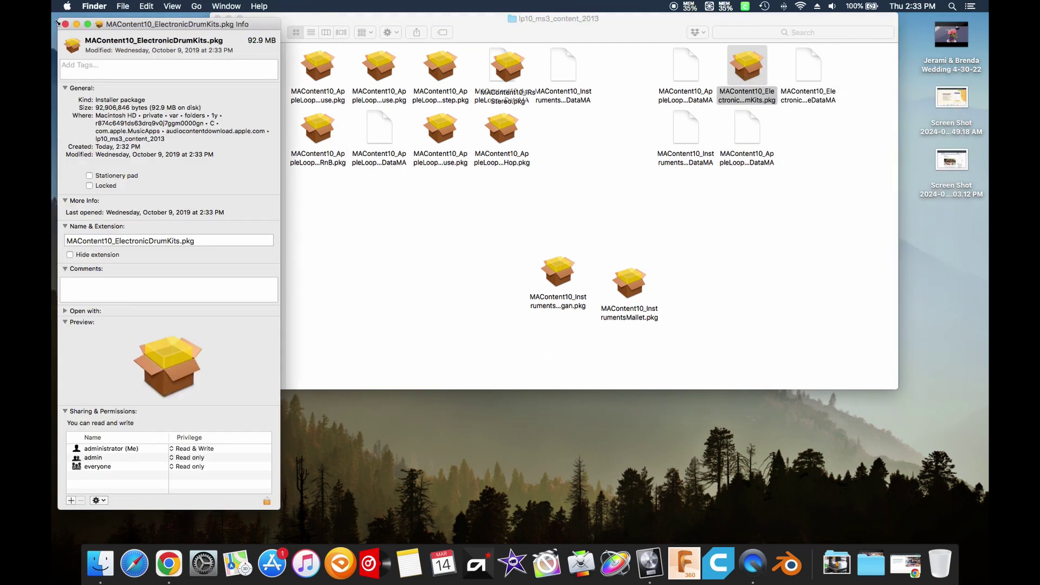
{"action": "left_click", "coordinate": [65, 24]}
{"action": "right_click", "coordinate": [324, 133]}
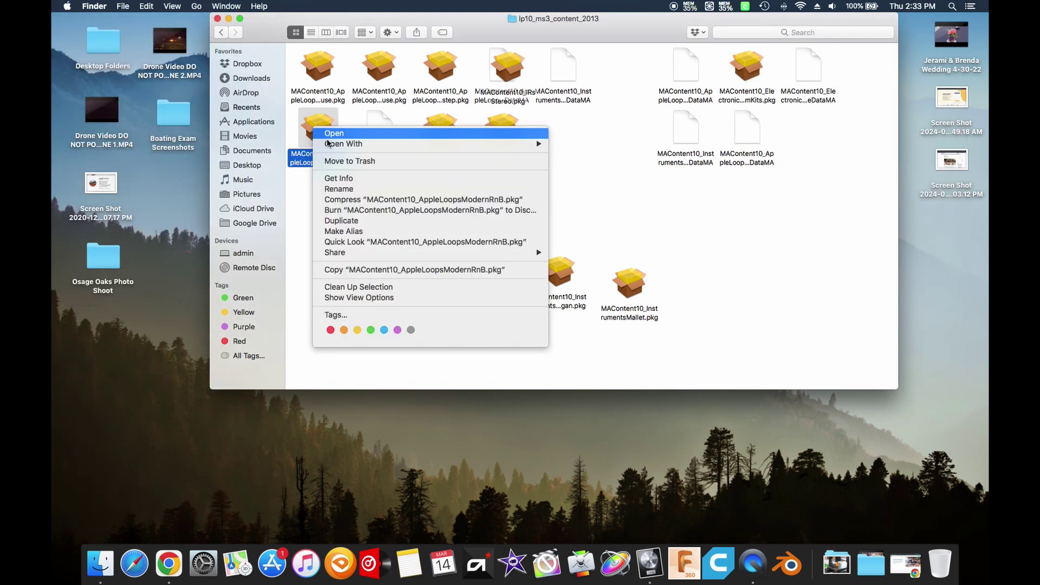
{"action": "left_click", "coordinate": [340, 177]}
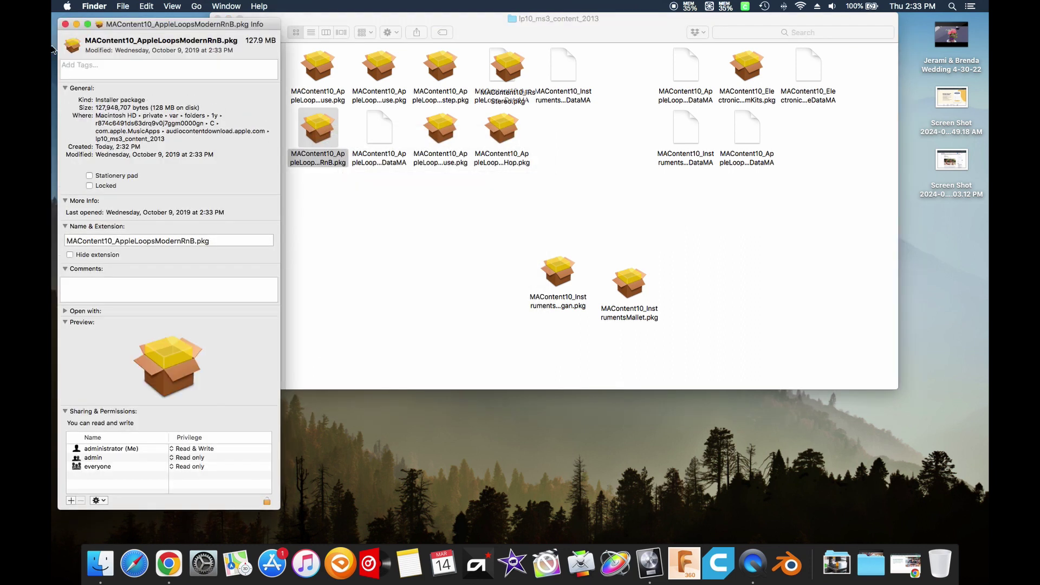
{"action": "left_click", "coordinate": [65, 24]}
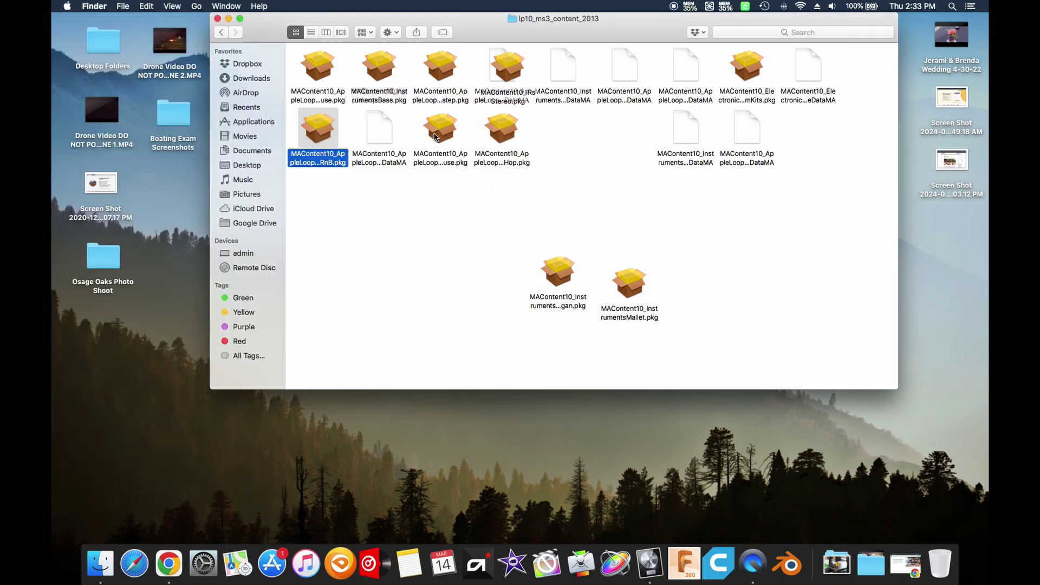
Check Logic Pro X's downloads, and install the MAContent10_InstrumentsOrchestralPipeOrgan package on Macintosh HD, authorizing it with the administrator account password.
{"action": "left_click", "coordinate": [649, 563]}
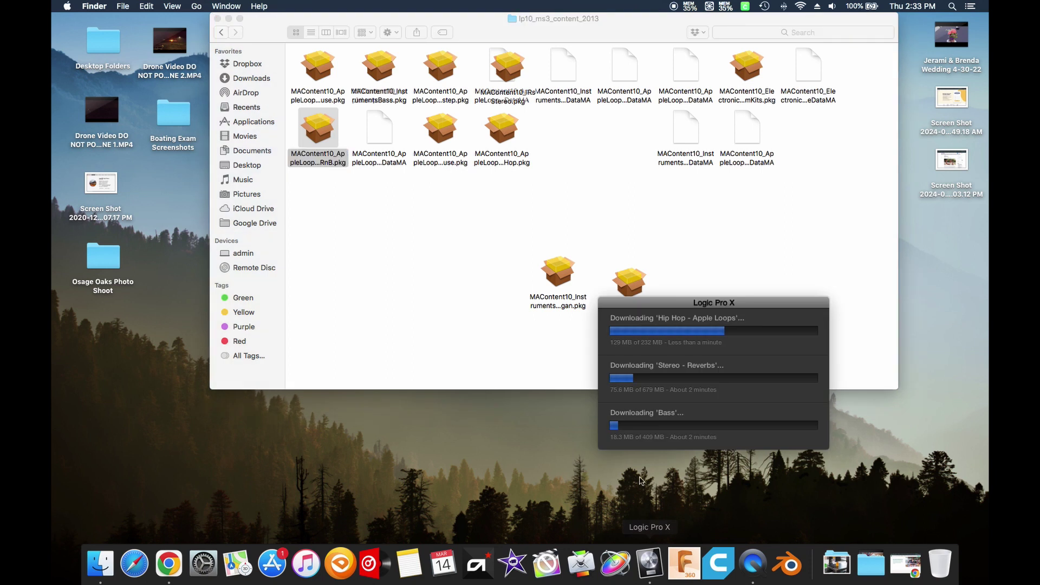
{"action": "left_click_drag", "start_coordinate": [561, 282], "coordinate": [459, 266]}
{"action": "double_click", "coordinate": [459, 260]}
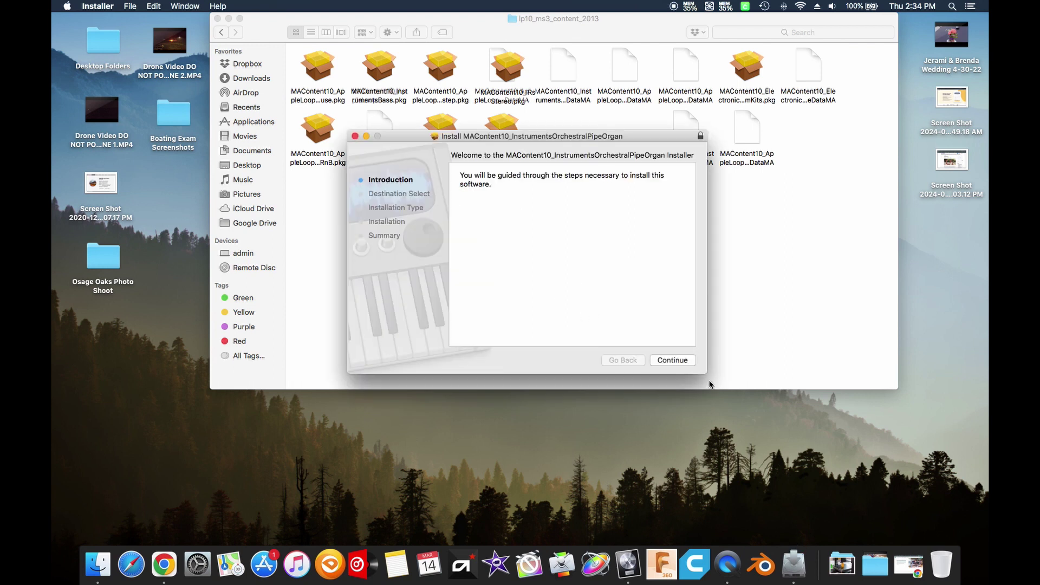
{"action": "left_click", "coordinate": [684, 359]}
{"action": "left_click", "coordinate": [664, 359]}
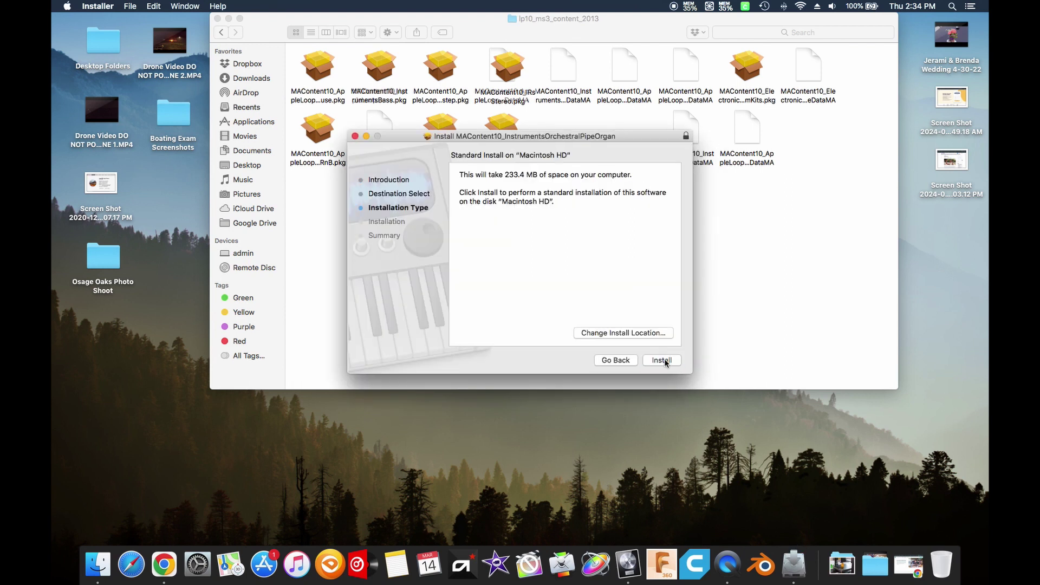
{"action": "left_click", "coordinate": [664, 360]}
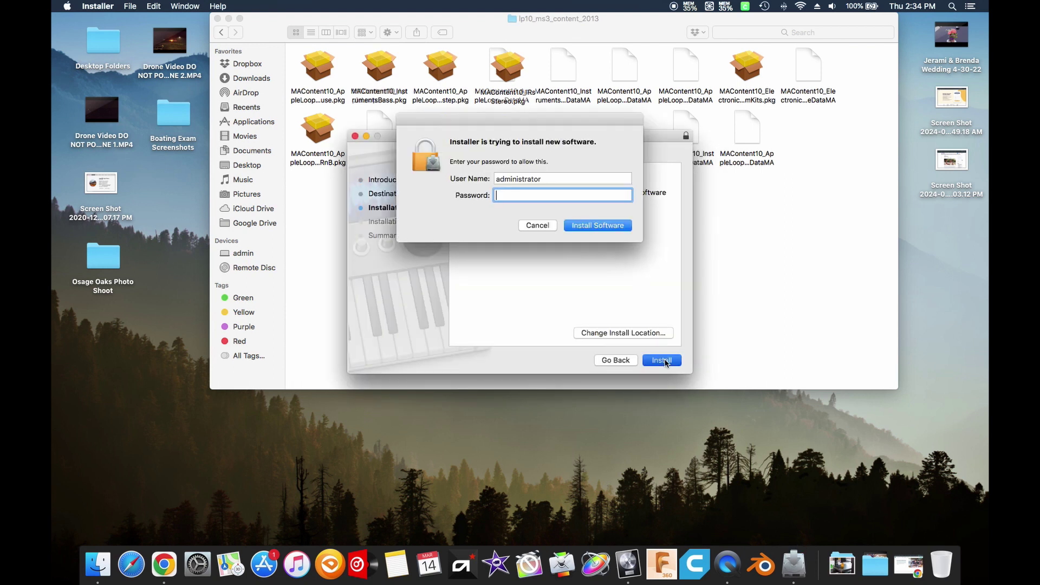
{"action": "key", "text": "Return"}
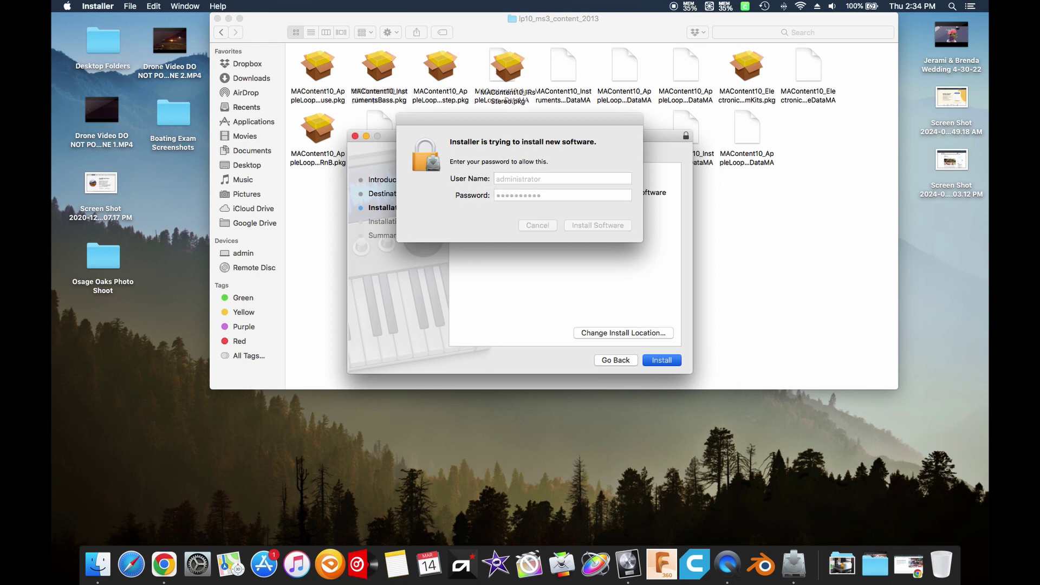
{"action": "left_click_drag", "start_coordinate": [595, 142], "coordinate": [297, 177]}
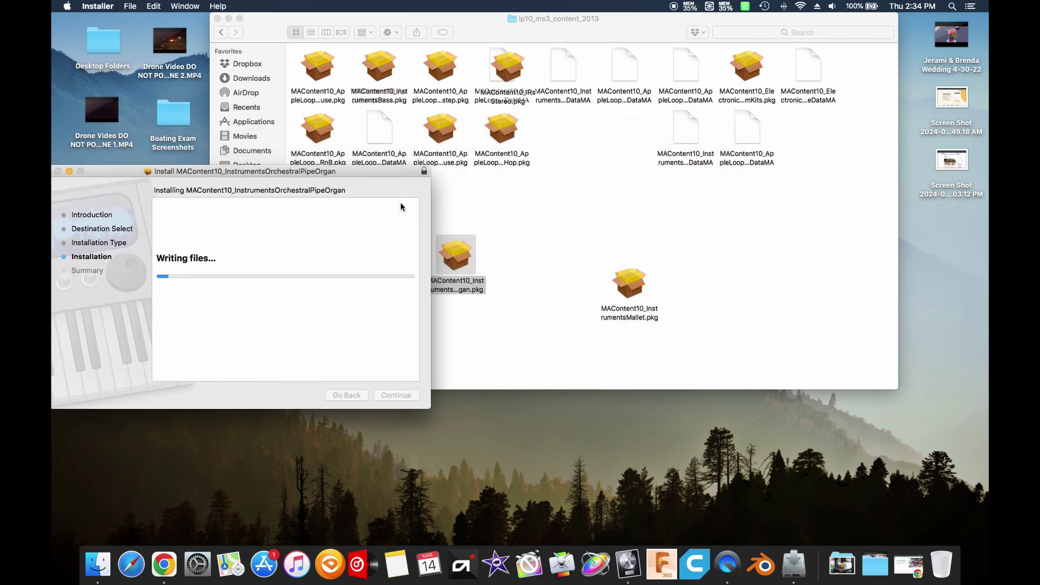
Start installing the MAContent10_InstrumentsMallet package while the Pipe Organ installation is running.
{"action": "left_click", "coordinate": [632, 287]}
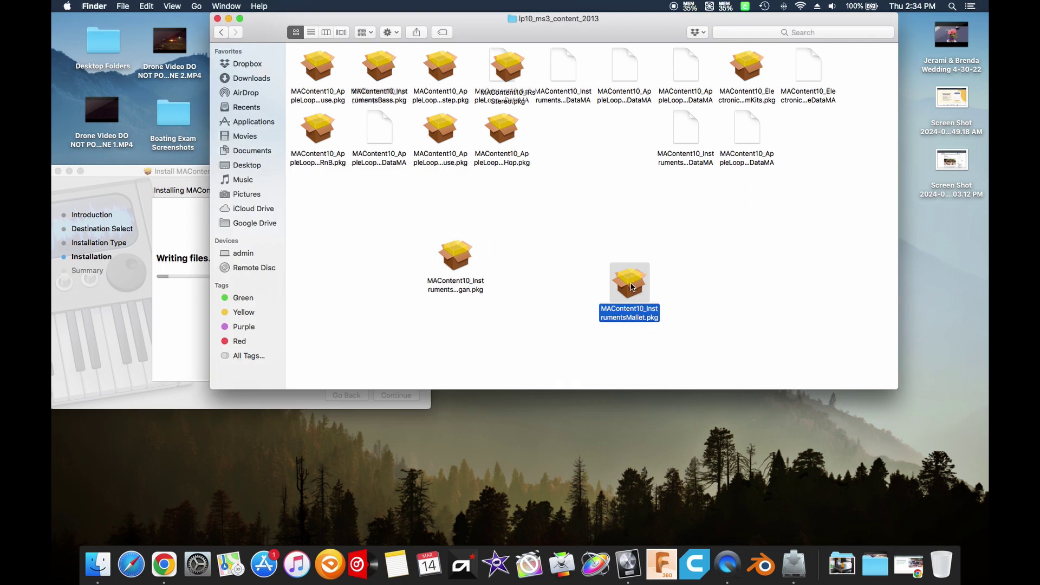
{"action": "double_click", "coordinate": [630, 286]}
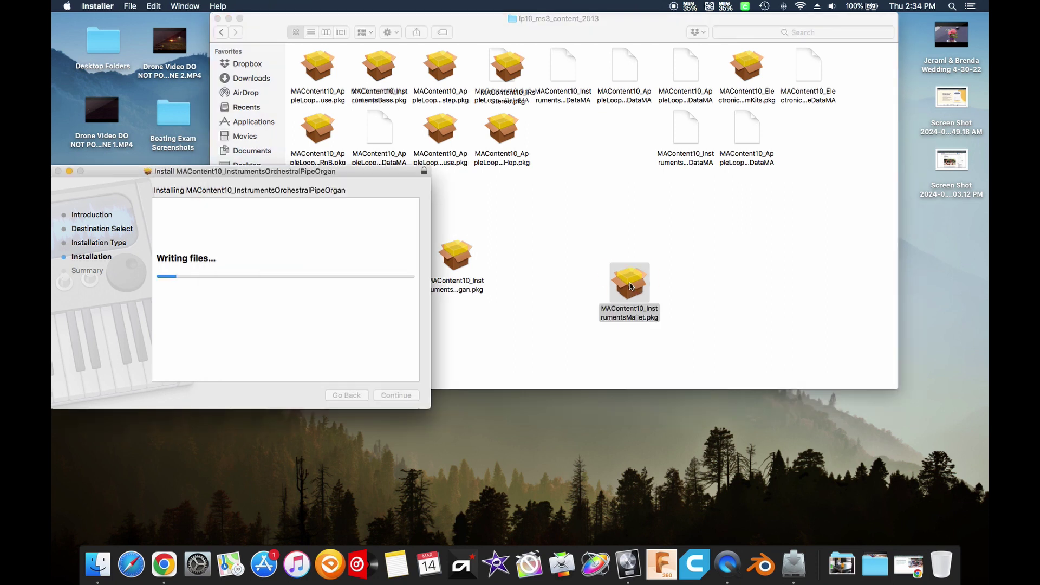
{"action": "left_click", "coordinate": [423, 334]}
{"action": "left_click", "coordinate": [423, 334]}
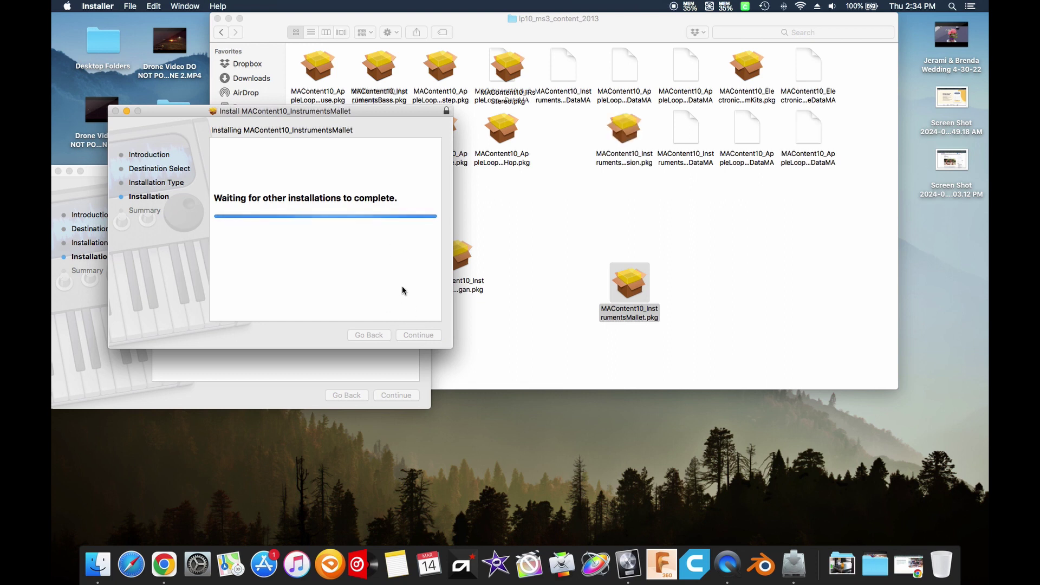
Close the finished Pipe Organ installer and move the Mallet installer window clear of the loose package icons.
{"action": "left_click_drag", "start_coordinate": [325, 111], "coordinate": [835, 203]}
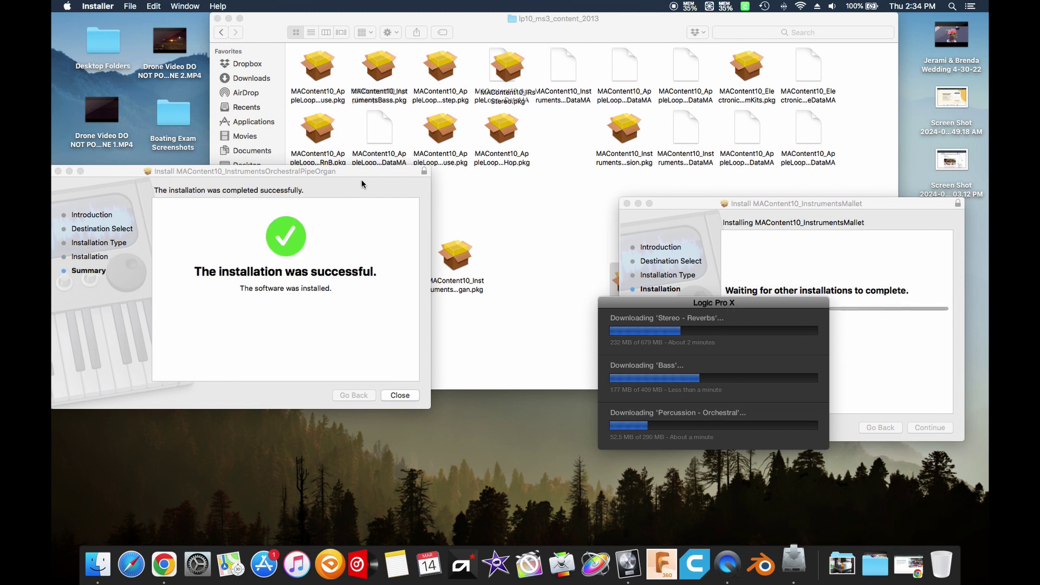
{"action": "left_click", "coordinate": [400, 395]}
{"action": "left_click_drag", "start_coordinate": [829, 205], "coordinate": [284, 189]}
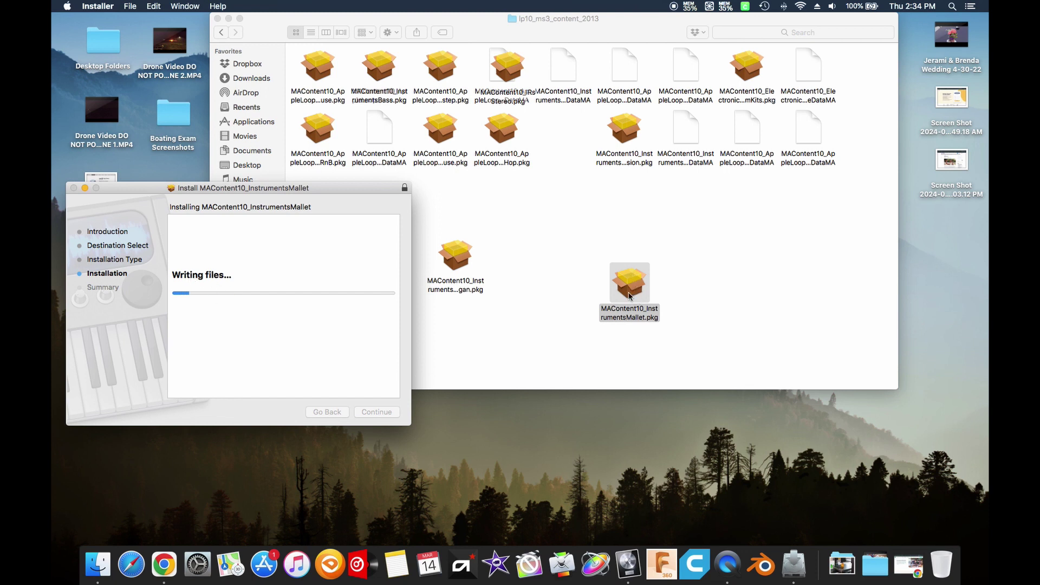
Check the download progress in Logic Pro X, and return to the lp10_ms3_content_2013 folder in Finder.
{"action": "left_click", "coordinate": [634, 568]}
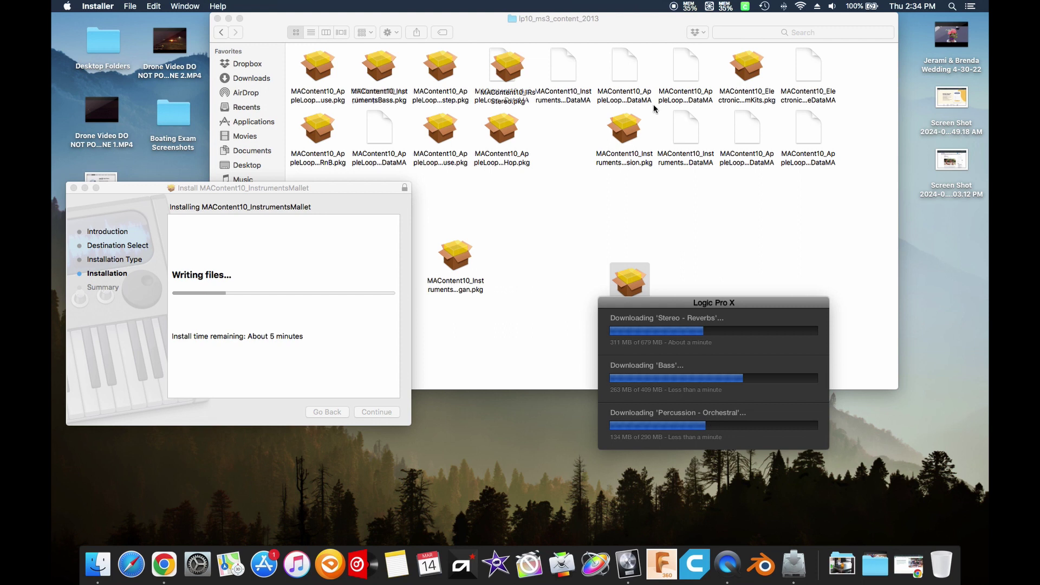
{"action": "key", "text": "ctrl+Right"}
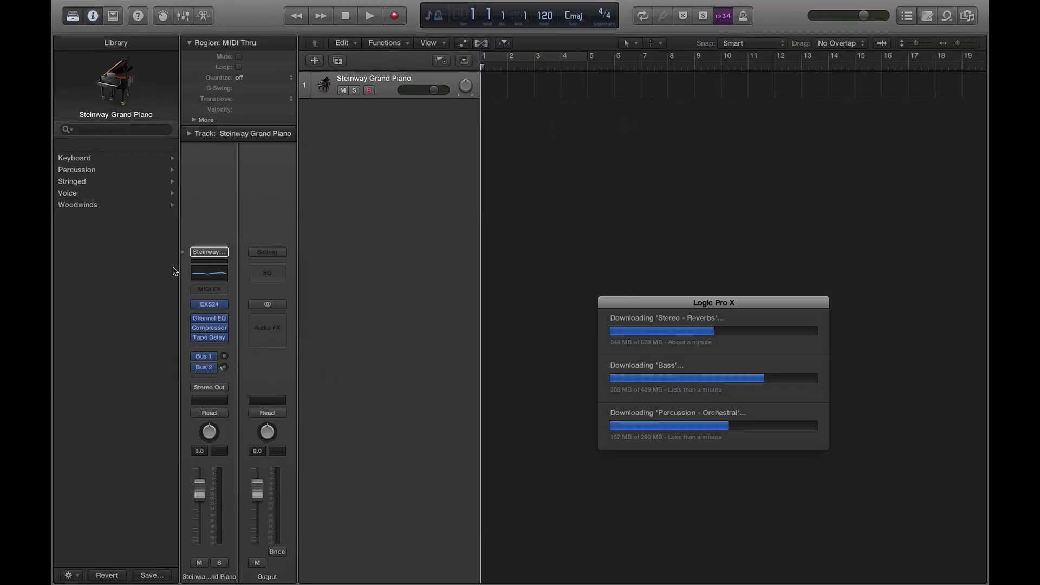
{"action": "key", "text": "super+Tab"}
{"action": "key", "text": "super+Tab"}
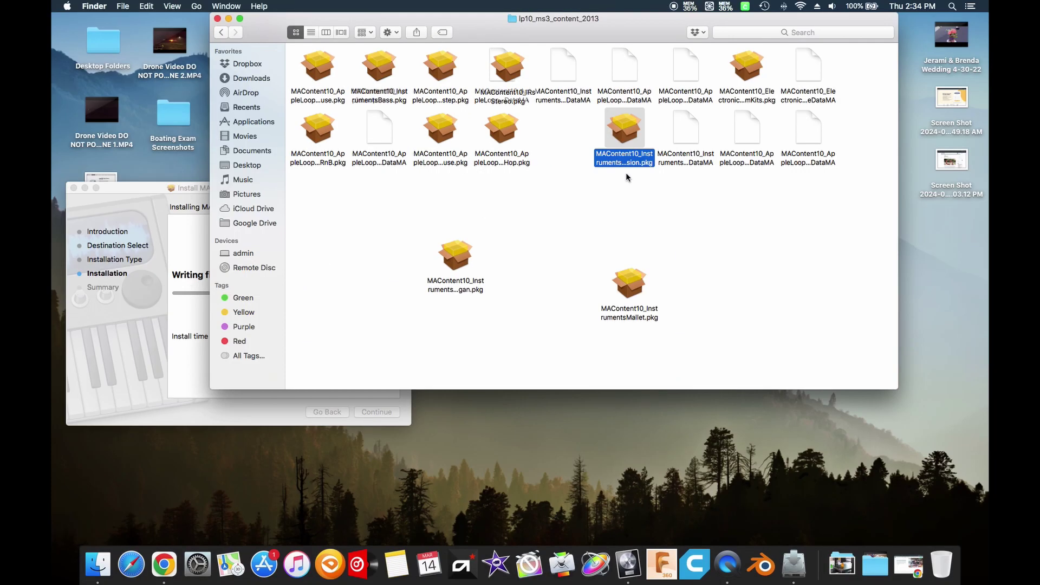
Inspect the file information of the MAContent10_InstrumentsOrchestralPercussion package to check its size, and close the info window.
{"action": "right_click", "coordinate": [627, 130]}
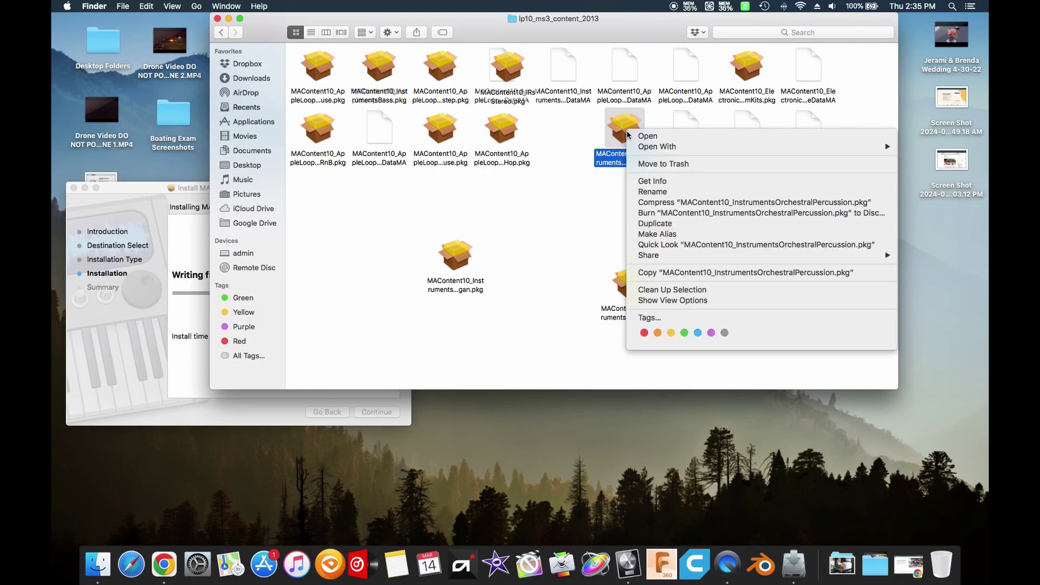
{"action": "left_click", "coordinate": [655, 182]}
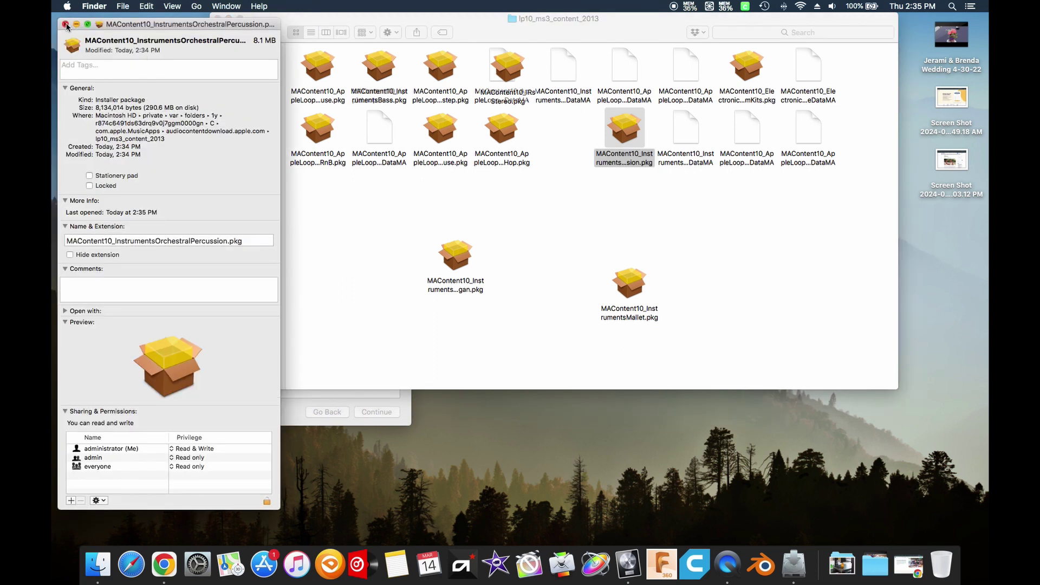
{"action": "left_click", "coordinate": [66, 25]}
{"action": "right_click", "coordinate": [630, 134]}
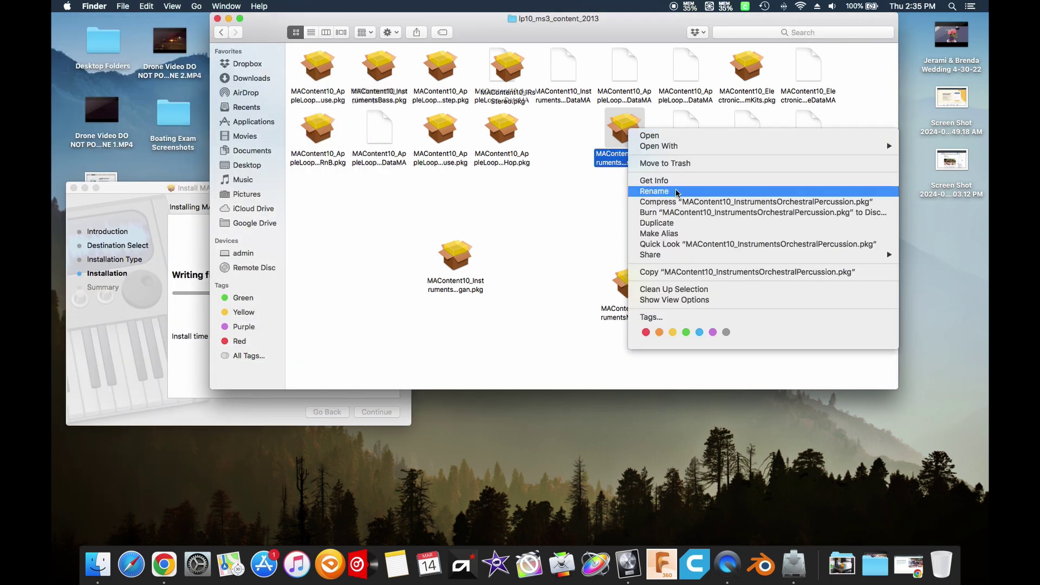
{"action": "left_click", "coordinate": [650, 177]}
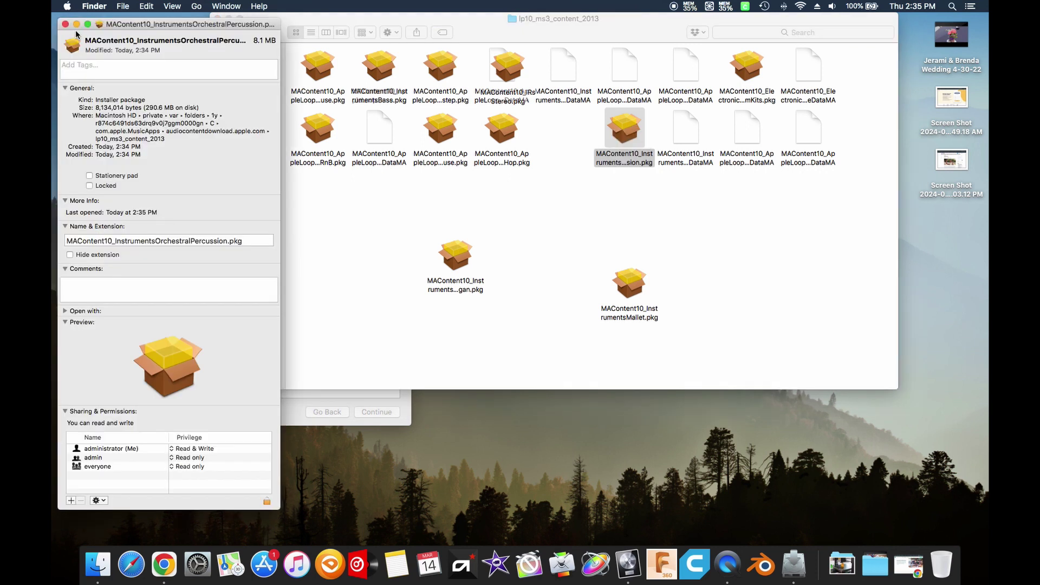
{"action": "left_click", "coordinate": [65, 24]}
Move the MAContent10_InstrumentsOrchestralPercussion package to empty space in the folder and start installing it on Macintosh HD.
{"action": "left_click_drag", "start_coordinate": [631, 130], "coordinate": [749, 259]}
{"action": "double_click", "coordinate": [740, 265]}
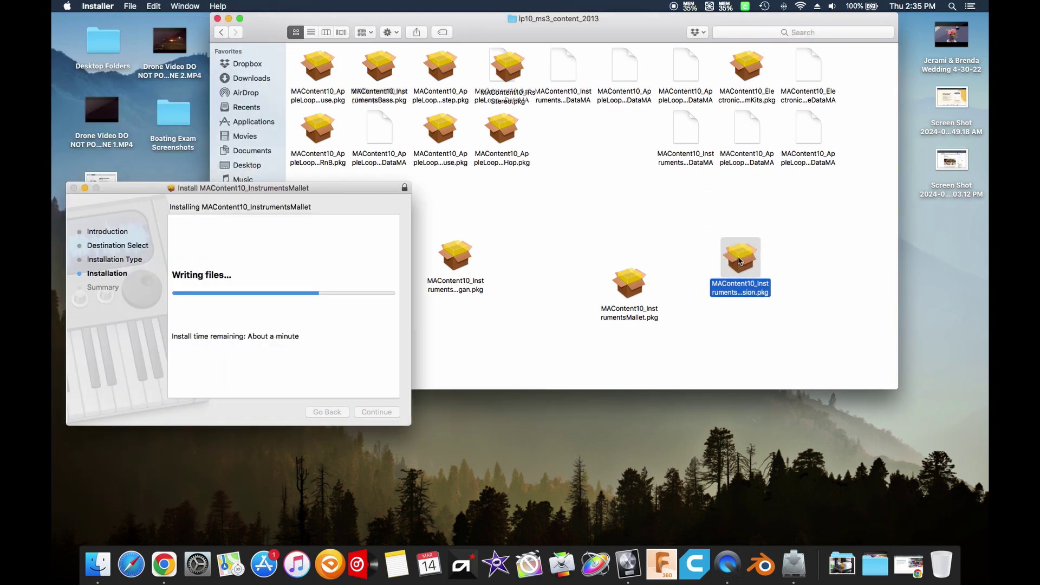
{"action": "left_click", "coordinate": [431, 347]}
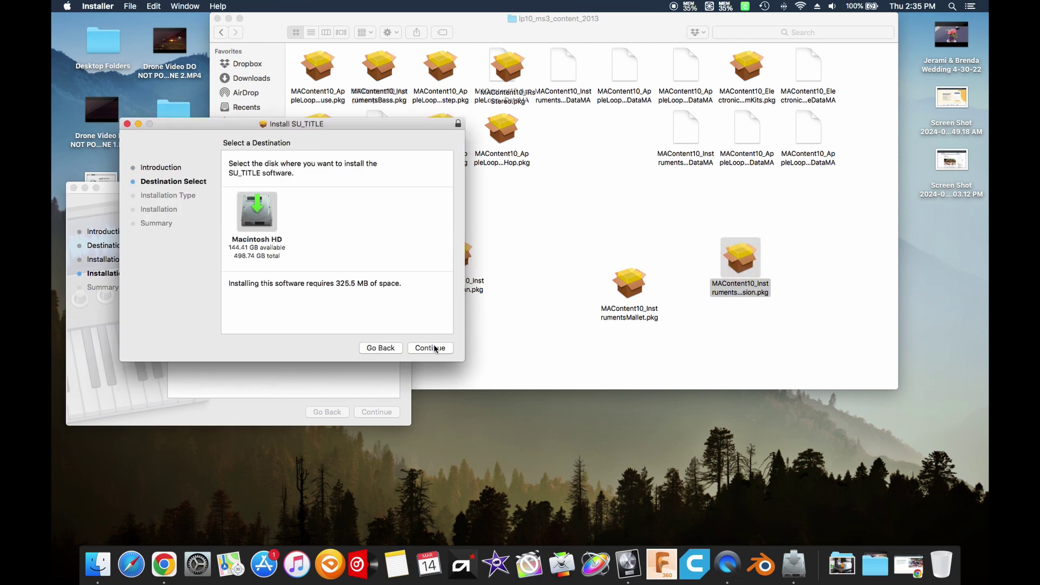
{"action": "left_click", "coordinate": [432, 348]}
{"action": "left_click", "coordinate": [433, 347]}
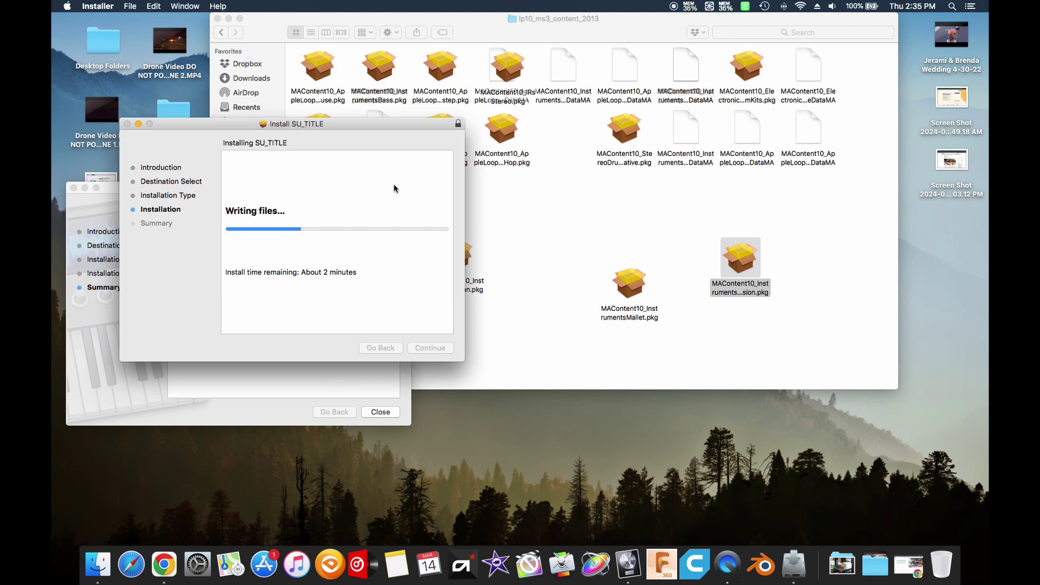
Close the finished Mallet and Orchestral Percussion installers, moving the Orchestral Percussion window as needed to reach them.
{"action": "left_click_drag", "start_coordinate": [347, 121], "coordinate": [645, 228]}
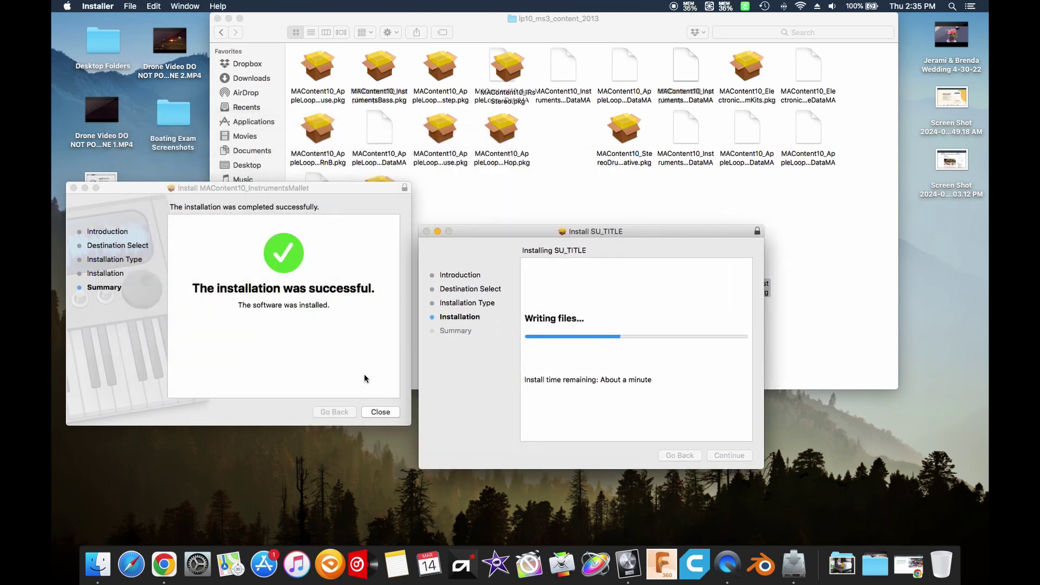
{"action": "left_click", "coordinate": [379, 412]}
{"action": "left_click_drag", "start_coordinate": [582, 232], "coordinate": [216, 124]}
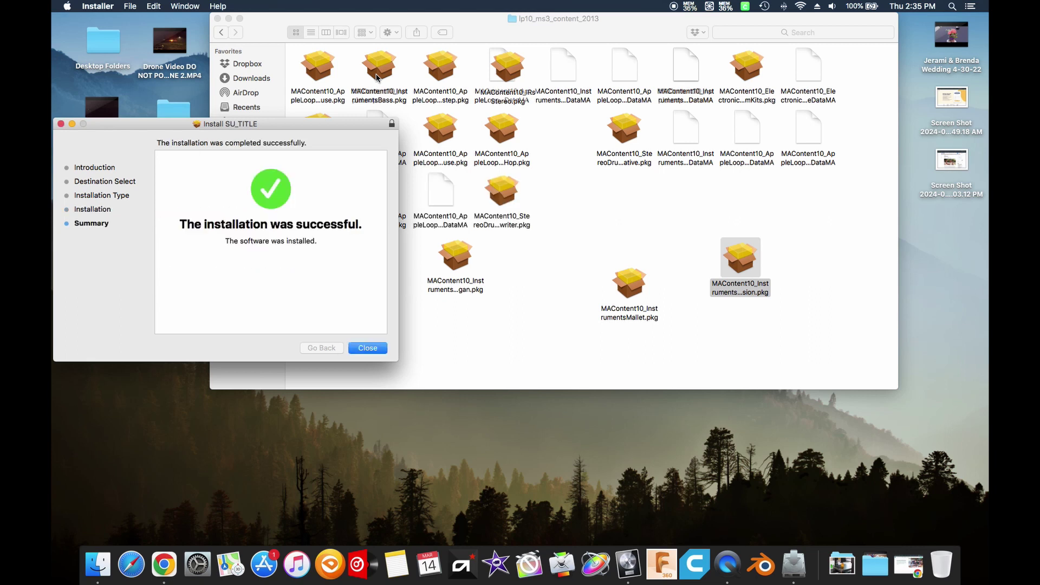
{"action": "left_click", "coordinate": [367, 348]}
Switch to Logic Pro X to check the remaining downloads, and reposition the download progress window.
{"action": "left_click", "coordinate": [650, 563]}
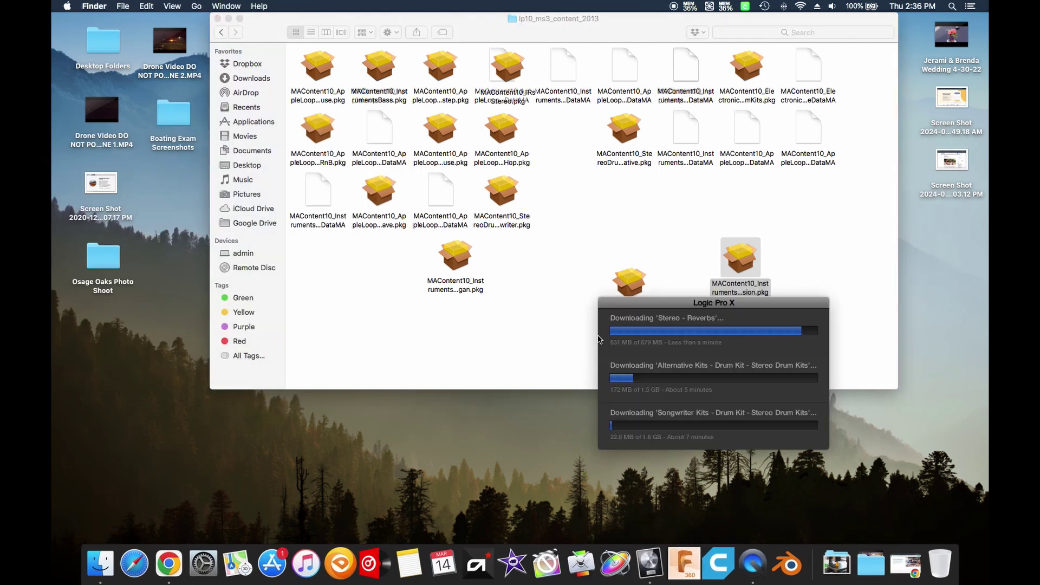
{"action": "left_click_drag", "start_coordinate": [733, 304], "coordinate": [229, 294]}
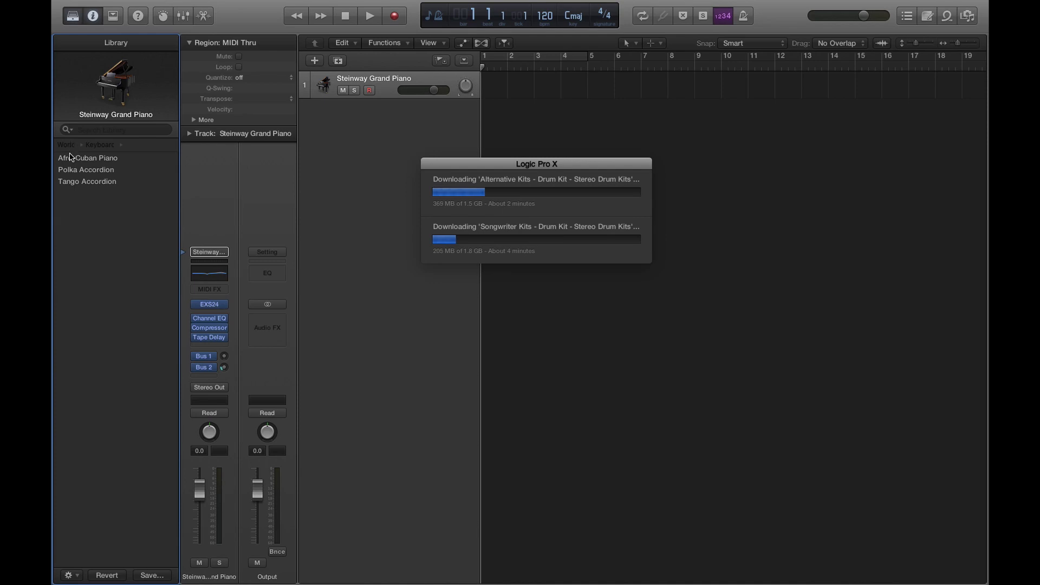
{"action": "mouse_move", "coordinate": [557, 162]}
{"action": "left_mouse_down"}
{"action": "mouse_move", "coordinate": [529, 152]}
{"action": "mouse_move", "coordinate": [530, 169]}
{"action": "mouse_move", "coordinate": [554, 165]}
{"action": "left_mouse_up"}
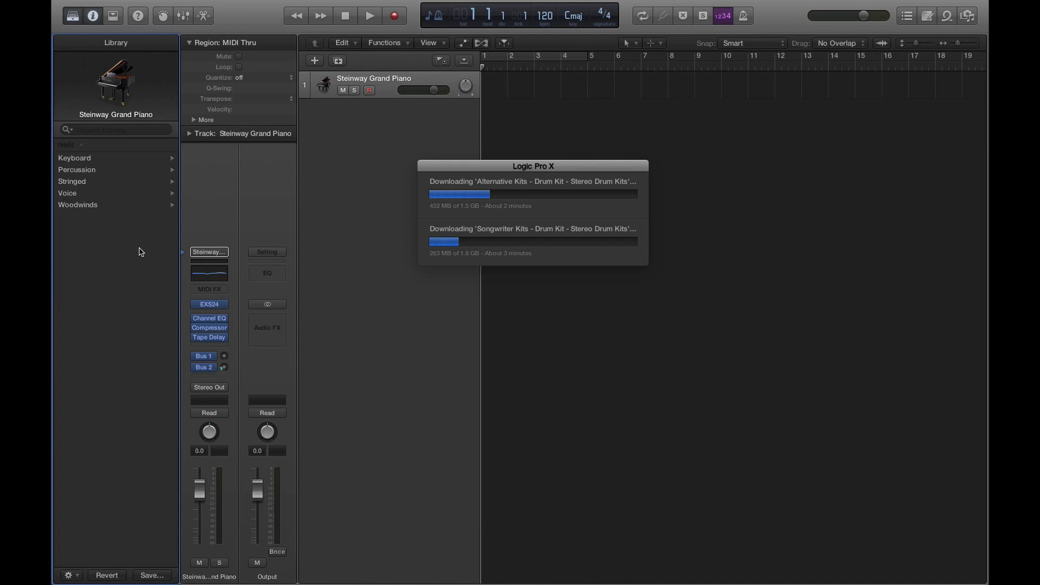
Load the African Kalimba patch from the library's World Percussion category onto the track.
{"action": "left_click", "coordinate": [95, 172]}
{"action": "left_click", "coordinate": [100, 176]}
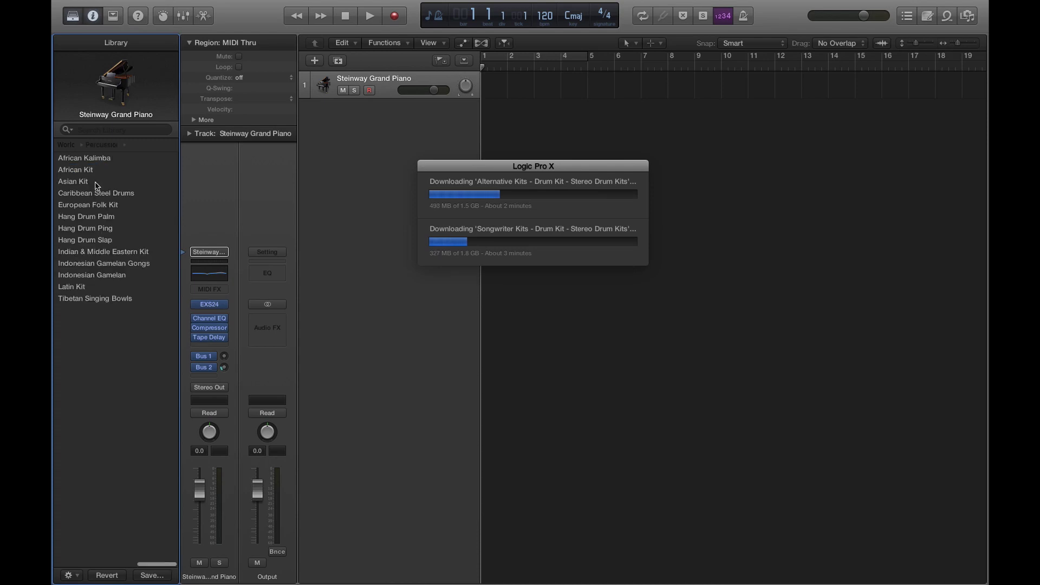
{"action": "left_click", "coordinate": [91, 159]}
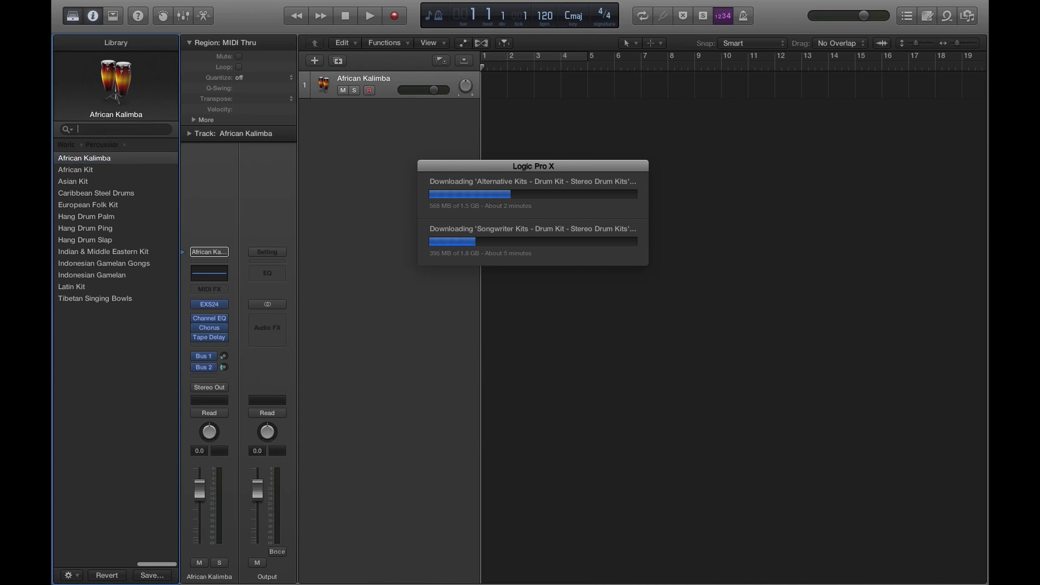
Search the library for "african kalim" and widen the Library pane to read the dates of the matching patches.
{"action": "left_click", "coordinate": [77, 129]}
{"action": "type", "text": "african kalim"}
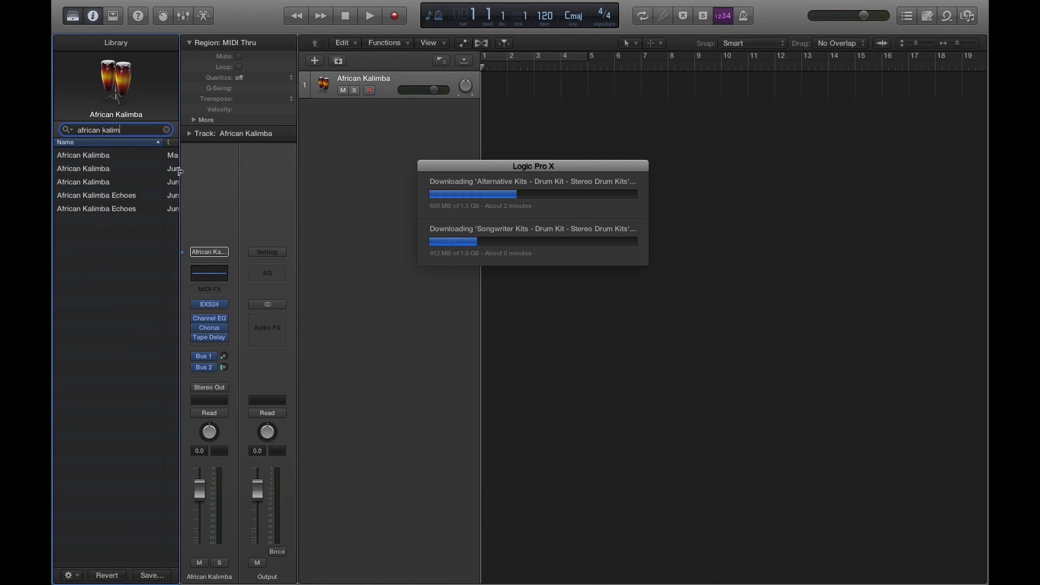
{"action": "left_click_drag", "start_coordinate": [213, 205], "coordinate": [269, 212]}
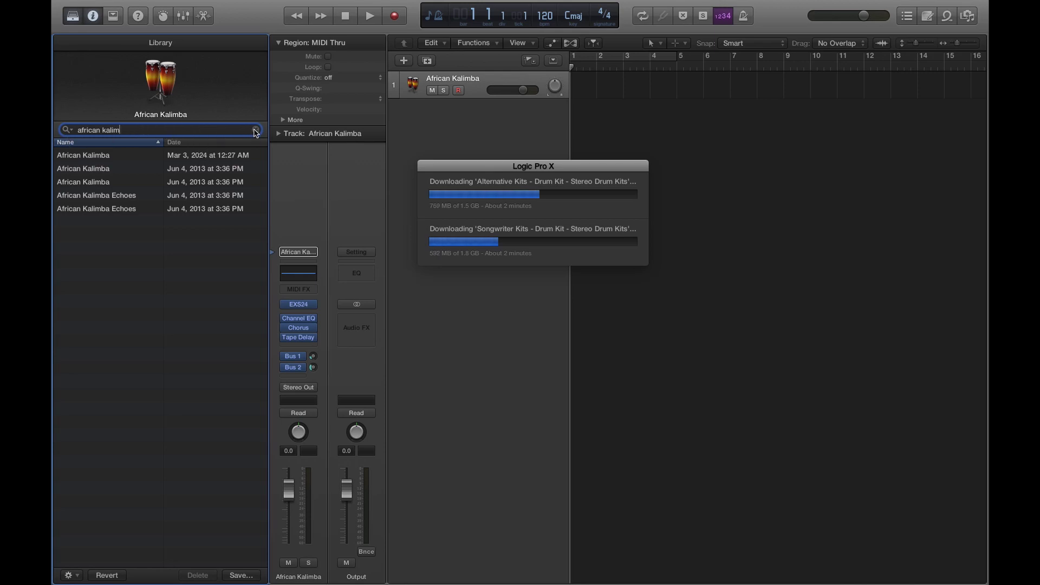
{"action": "key", "text": "super+a"}
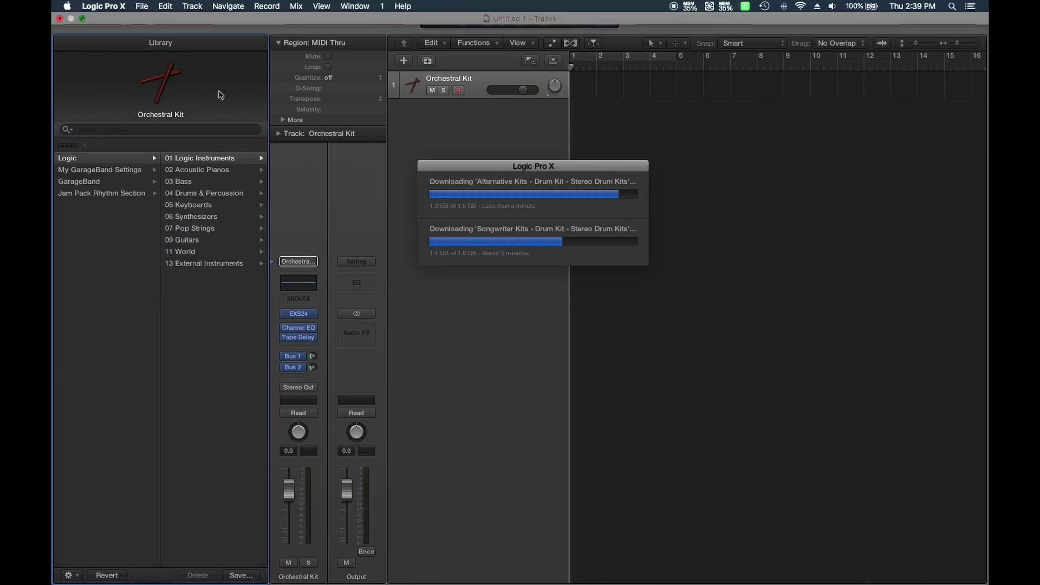
Take Logic Pro X out of full screen and place its window over the lower part of the package folder window.
{"action": "key", "text": "ctrl+super+f"}
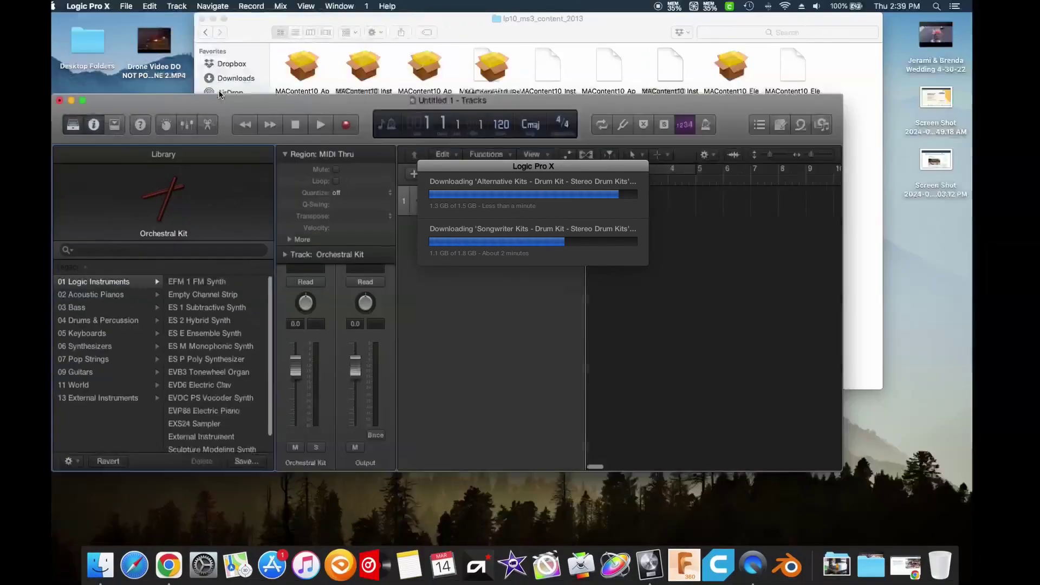
{"action": "left_click_drag", "start_coordinate": [320, 144], "coordinate": [338, 223]}
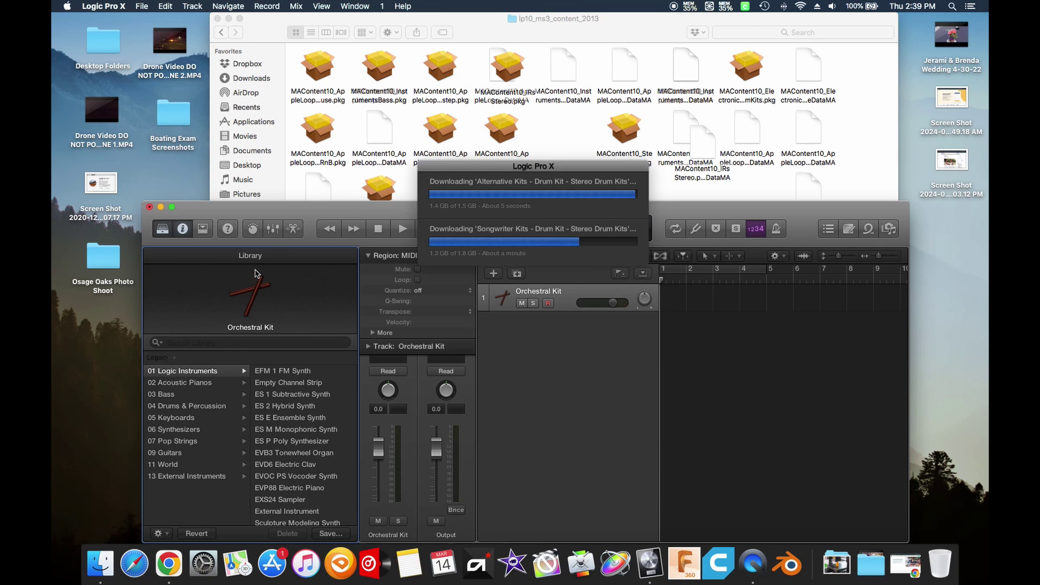
{"action": "scroll", "coordinate": [184, 414], "scroll_direction": "left", "scroll_amount": 5}
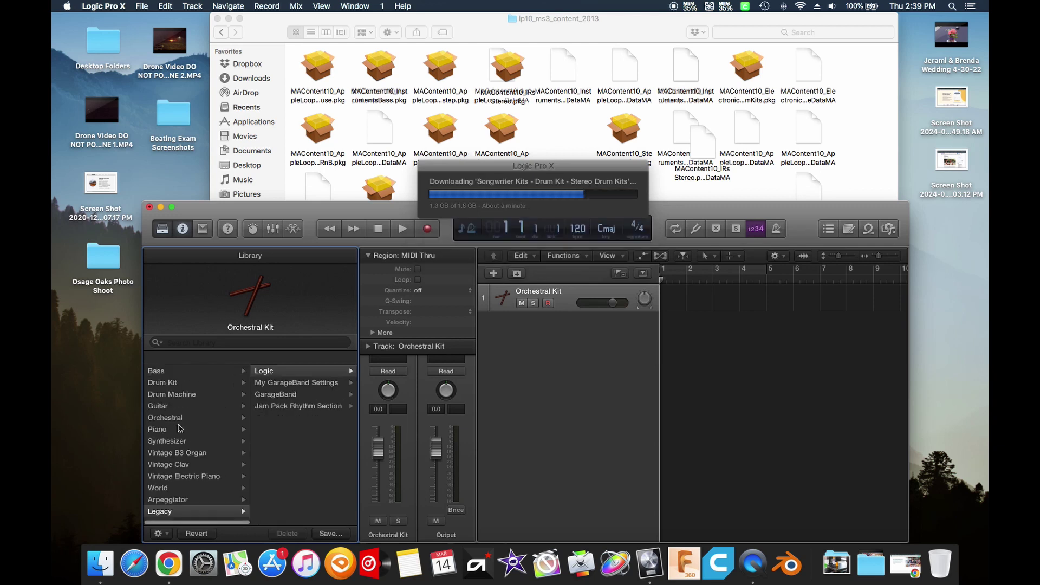
{"action": "left_click_drag", "start_coordinate": [276, 208], "coordinate": [204, 169]}
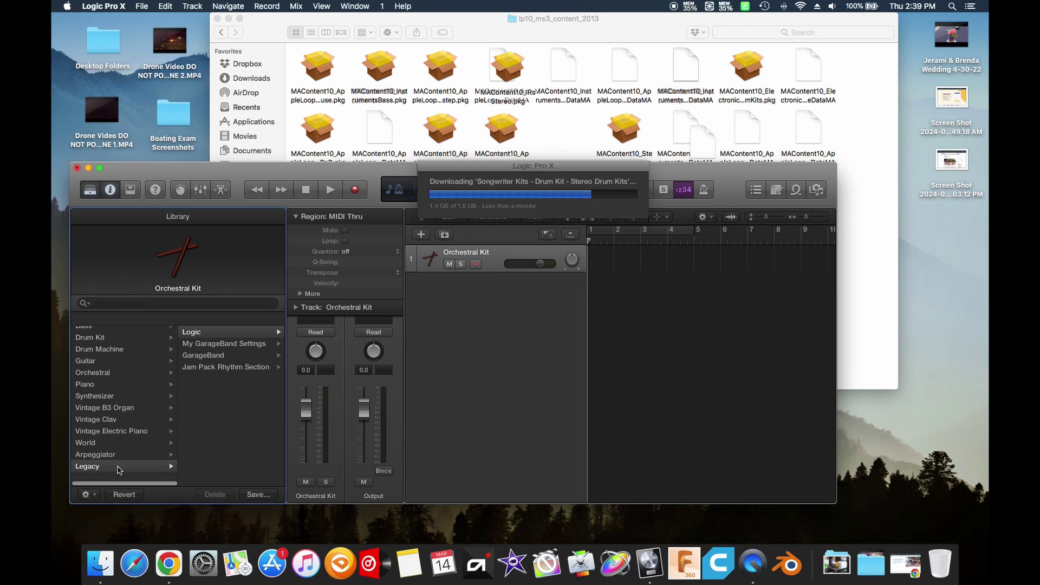
Browse the library's Legacy Logic instrument categories and open 11 World.
{"action": "left_click", "coordinate": [241, 332]}
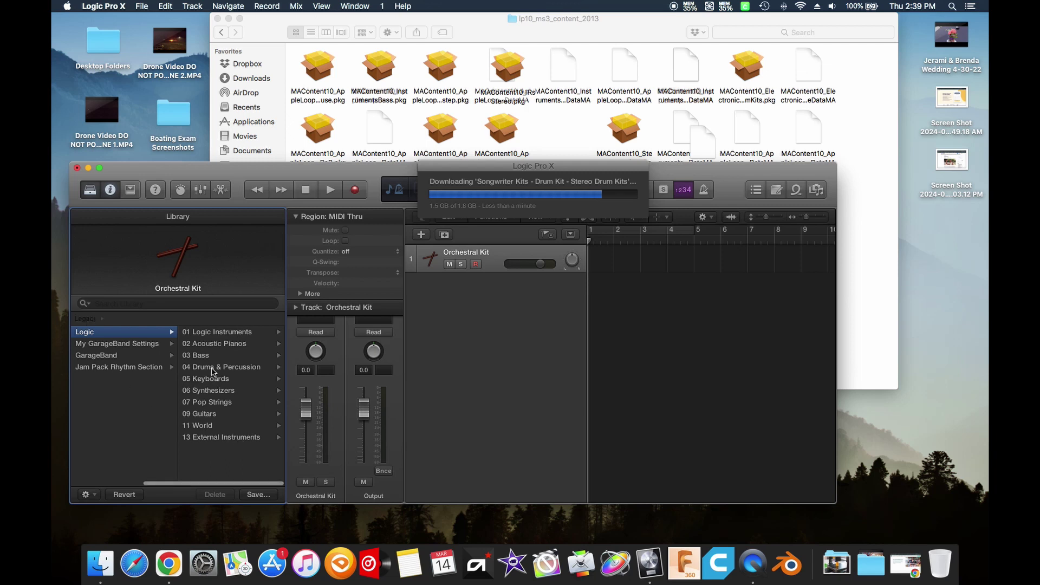
{"action": "left_click", "coordinate": [87, 320]}
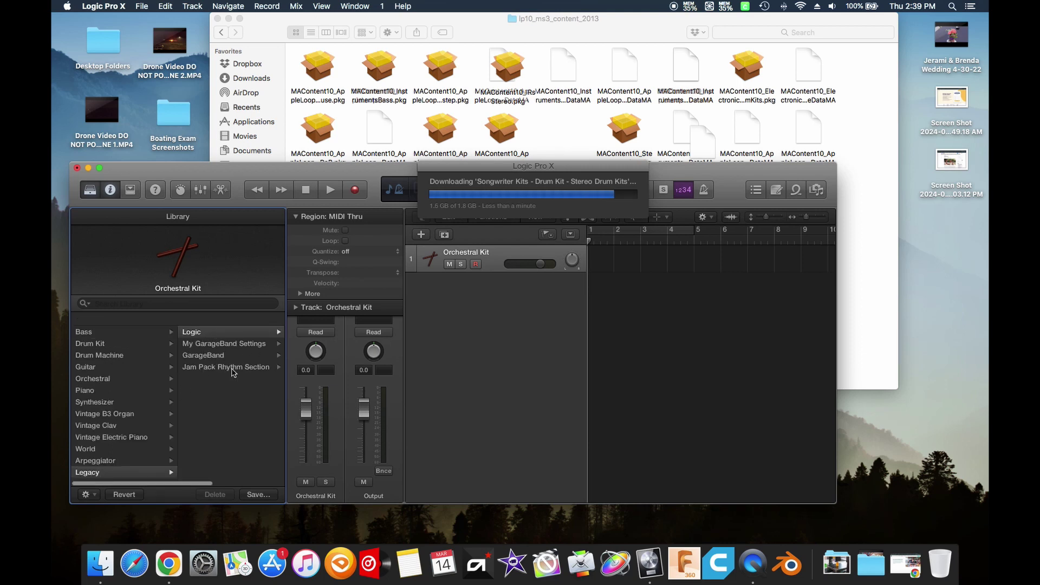
{"action": "left_click", "coordinate": [234, 338]}
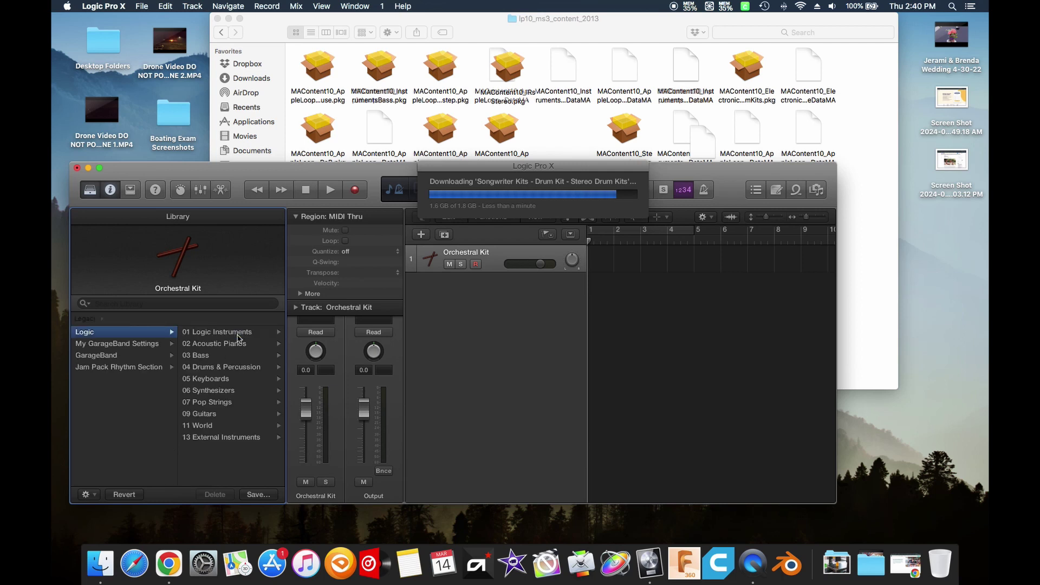
{"action": "left_click", "coordinate": [213, 426]}
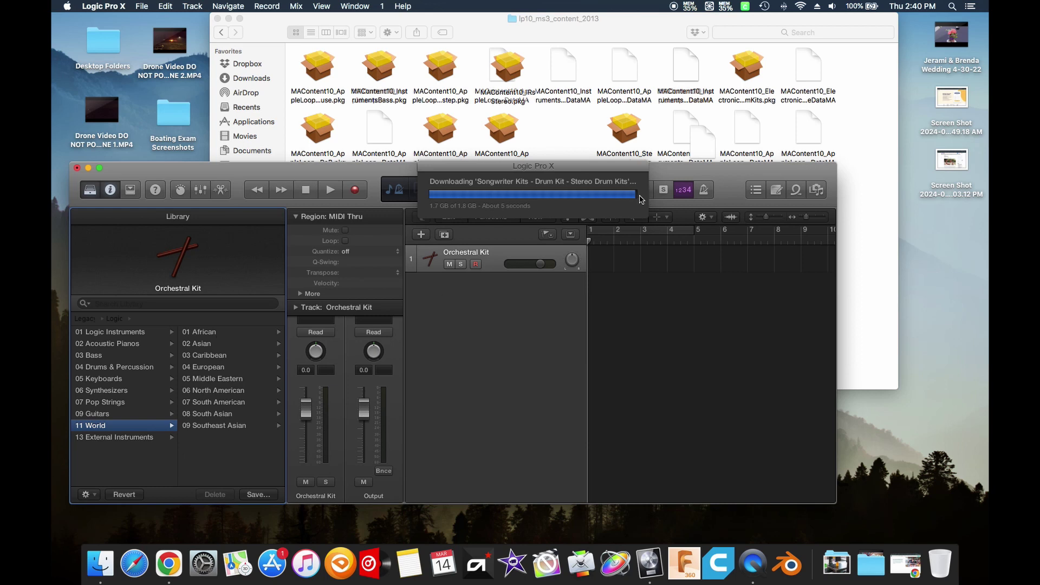
Return to Finder to check the lp10_ms3_content_2013 folder's contents, and close the folder window.
{"action": "left_click", "coordinate": [618, 32]}
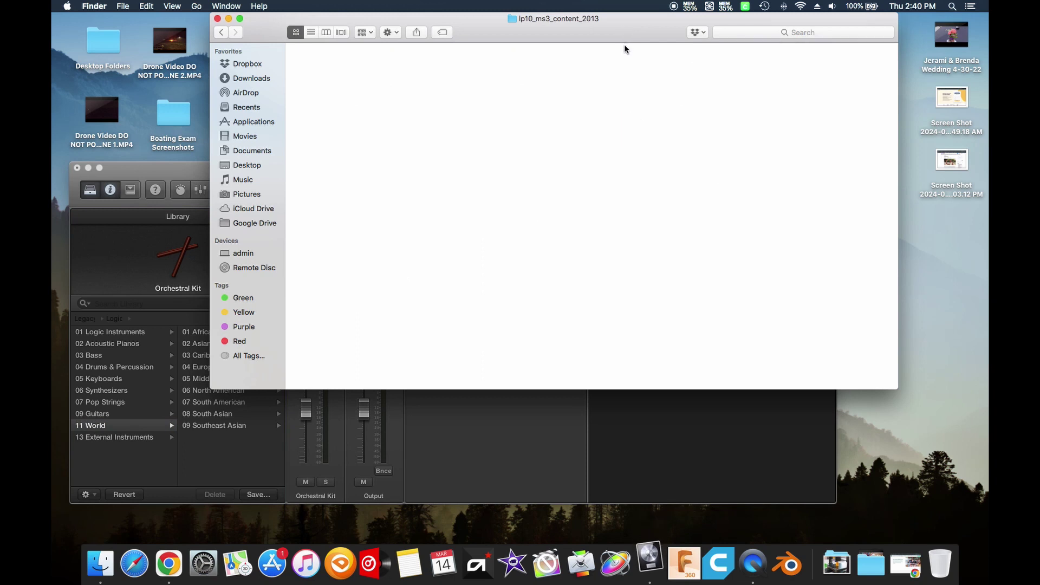
{"action": "left_click_drag", "start_coordinate": [595, 24], "coordinate": [543, 11]}
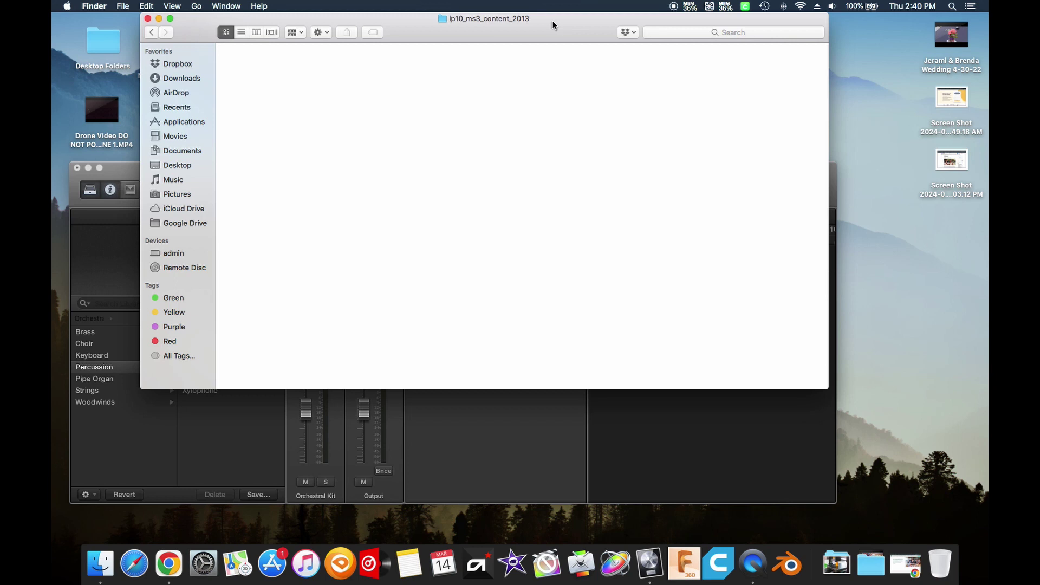
{"action": "left_click_drag", "start_coordinate": [552, 19], "coordinate": [591, 7]}
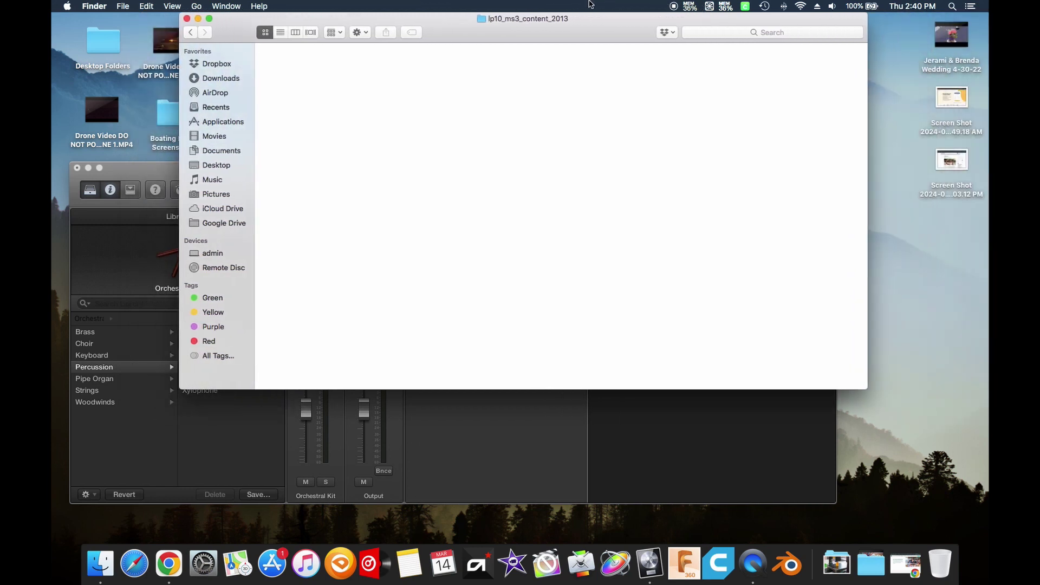
{"action": "left_click", "coordinate": [187, 19]}
Move the Logic Pro X window up against the menu bar and widen it to span the whole screen.
{"action": "left_click_drag", "start_coordinate": [361, 169], "coordinate": [390, 20]}
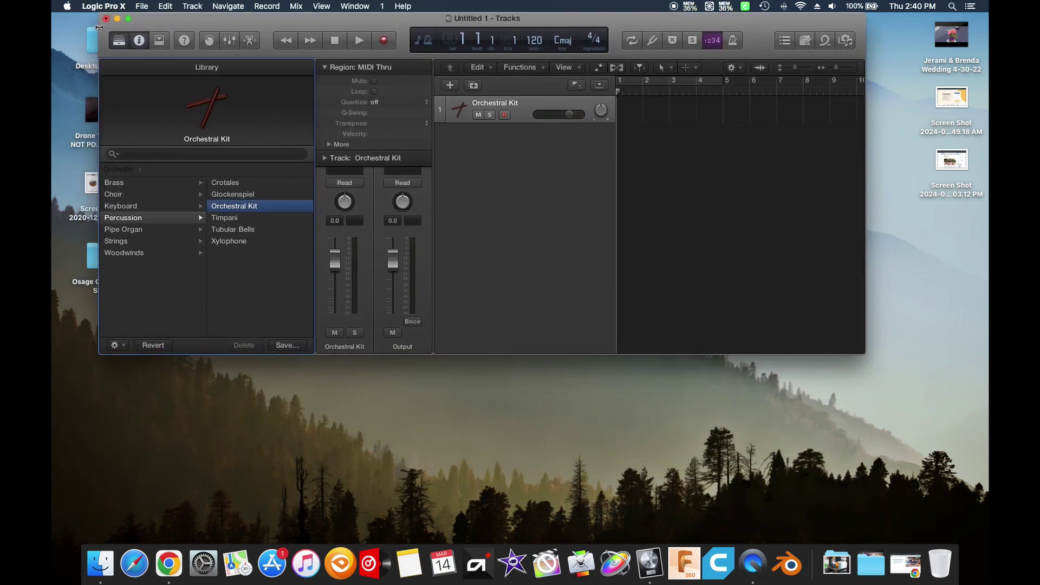
{"action": "left_click_drag", "start_coordinate": [74, 25], "coordinate": [53, 25]}
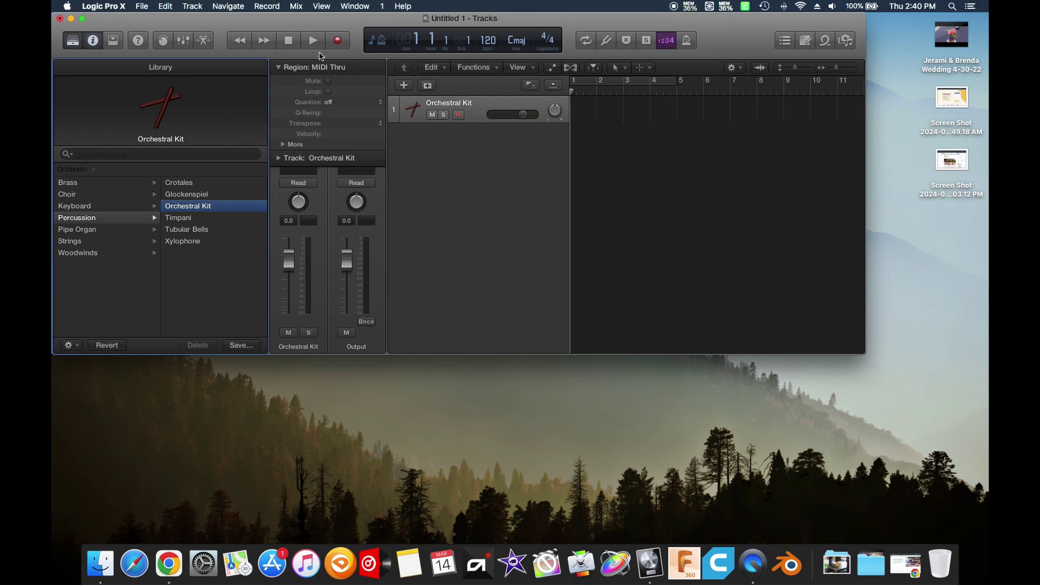
{"action": "left_click_drag", "start_coordinate": [961, 47], "coordinate": [986, 50]}
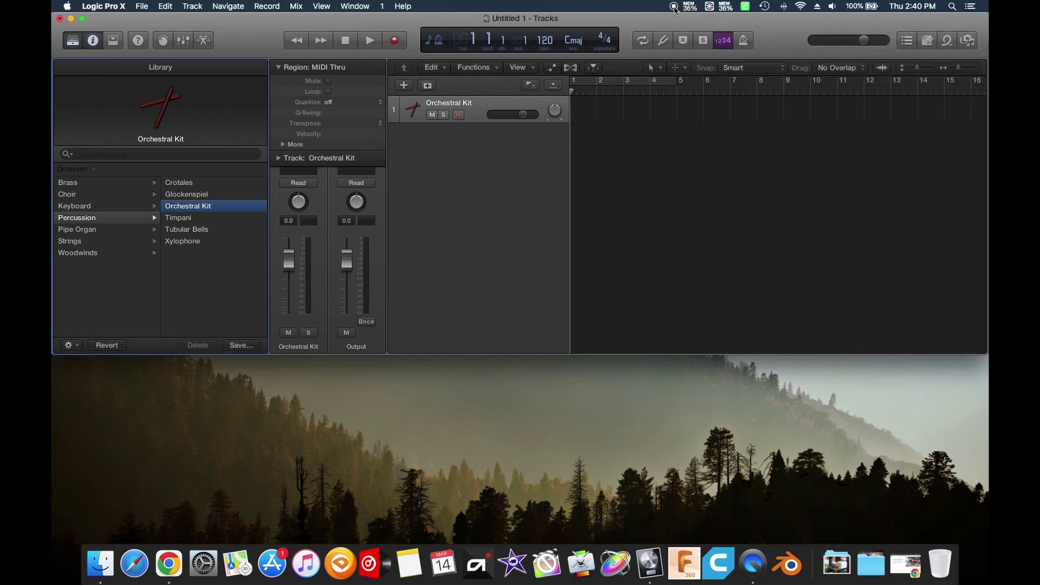